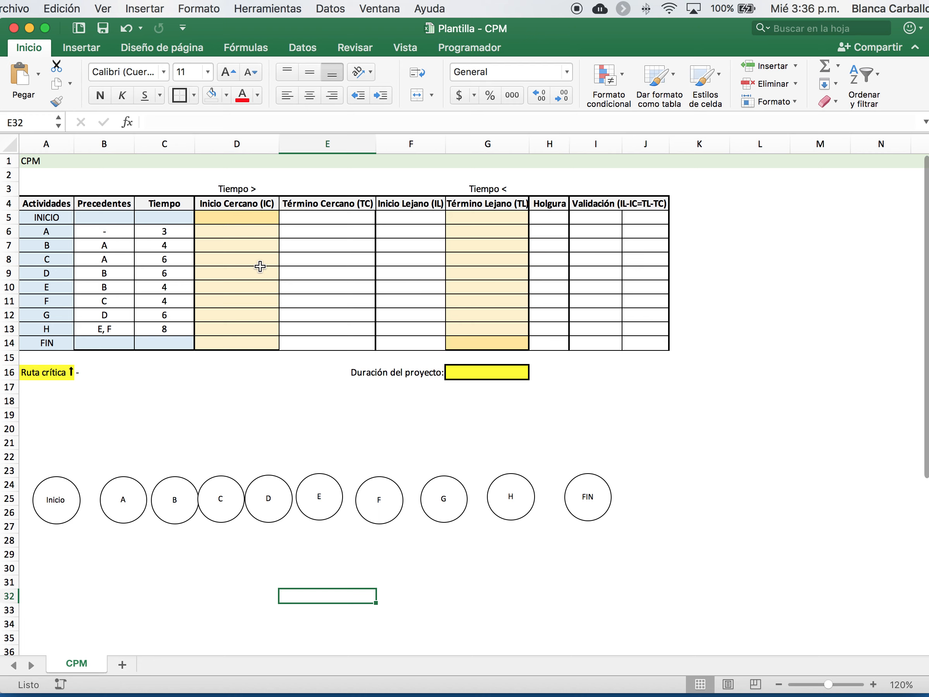
Step: Examine the CPM template's activity, precedence and time data, its start and finish time, Holgura and Validación columns, and the project duration cell
drag(34, 232, 155, 328)
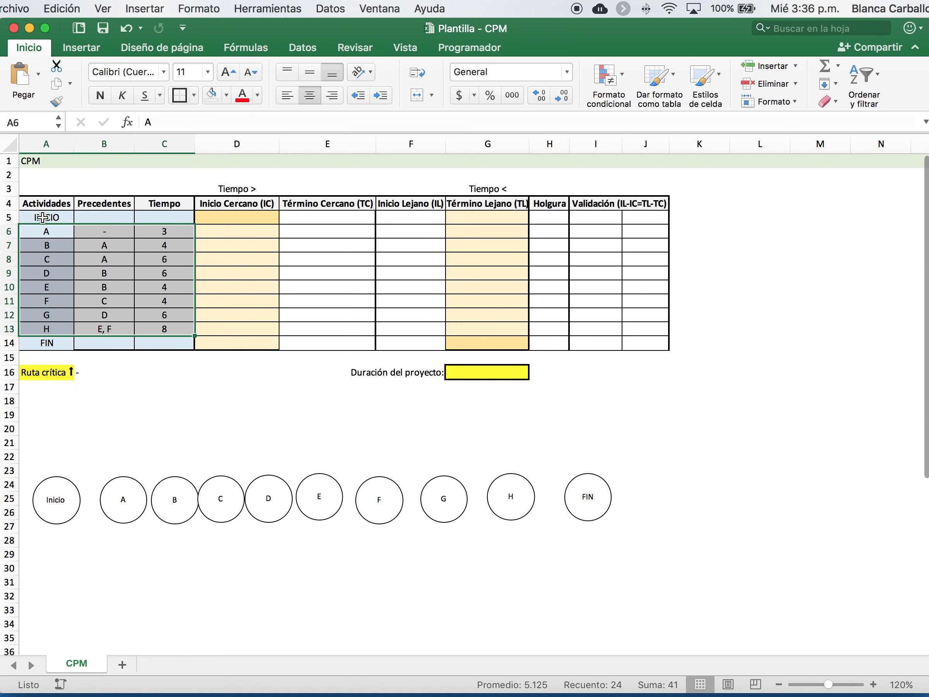
drag(30, 217, 154, 218)
drag(66, 343, 148, 340)
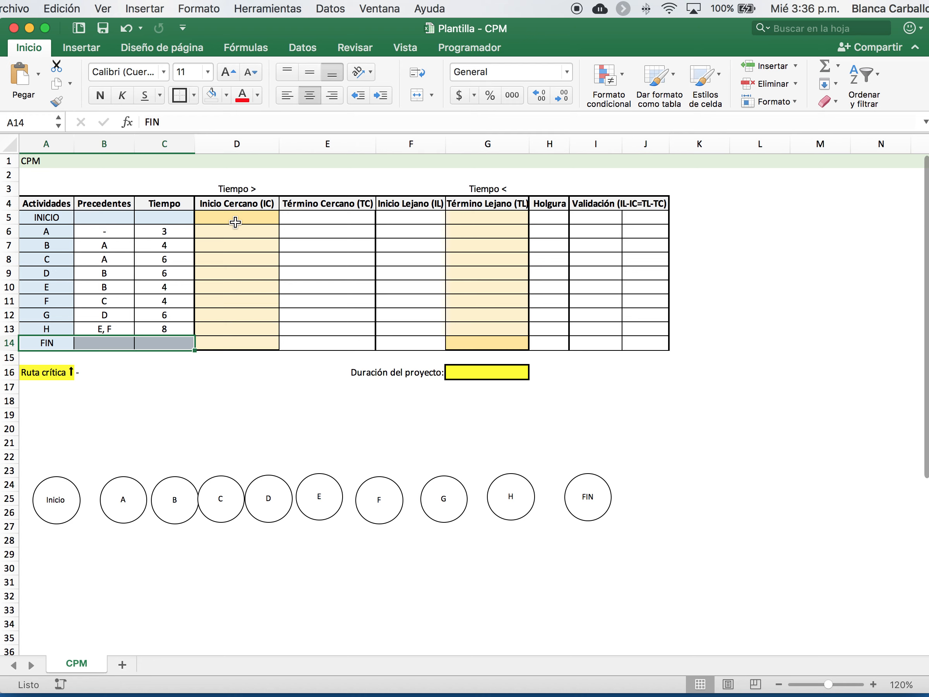
drag(252, 203, 503, 203)
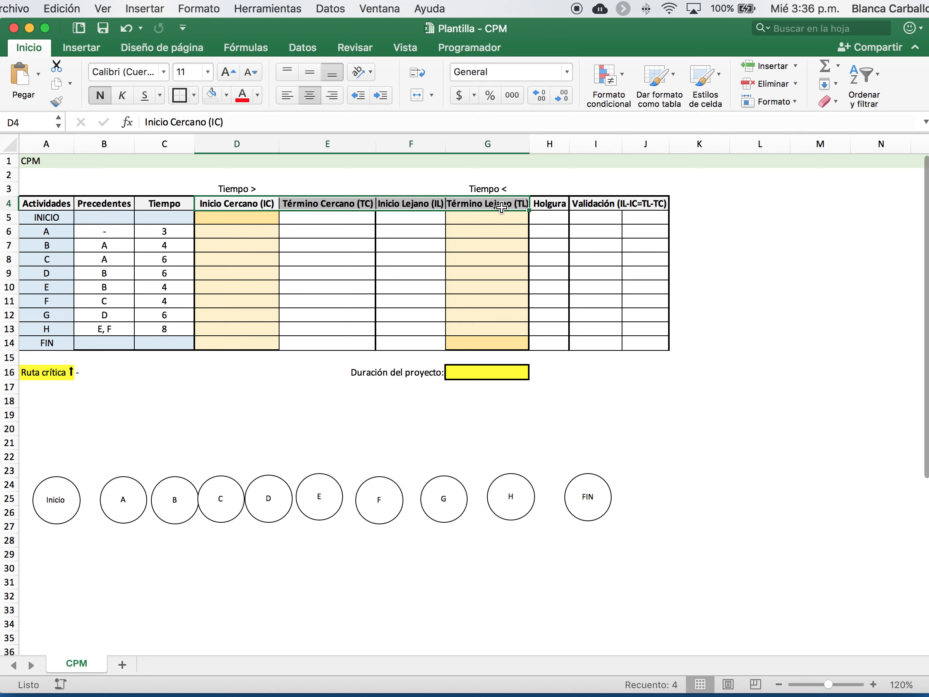
click(551, 201)
drag(551, 201, 548, 331)
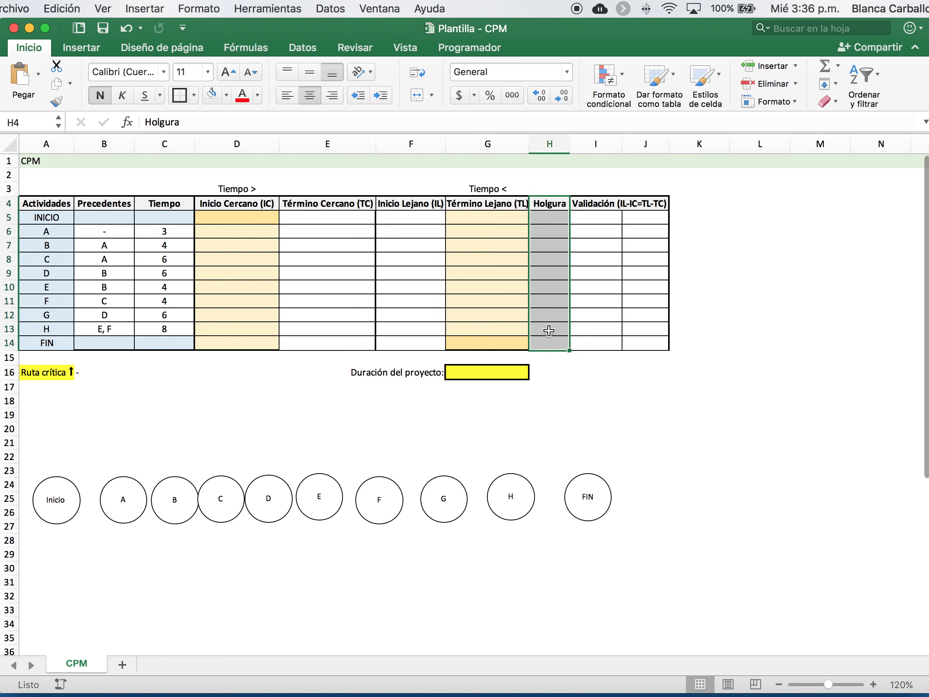
click(603, 201)
drag(603, 201, 621, 342)
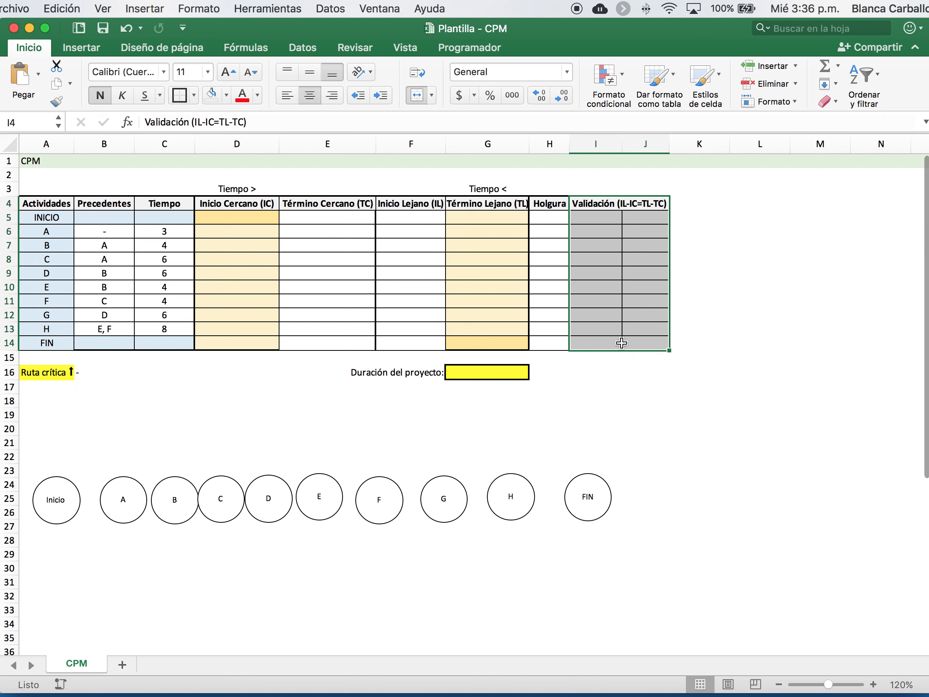
click(477, 373)
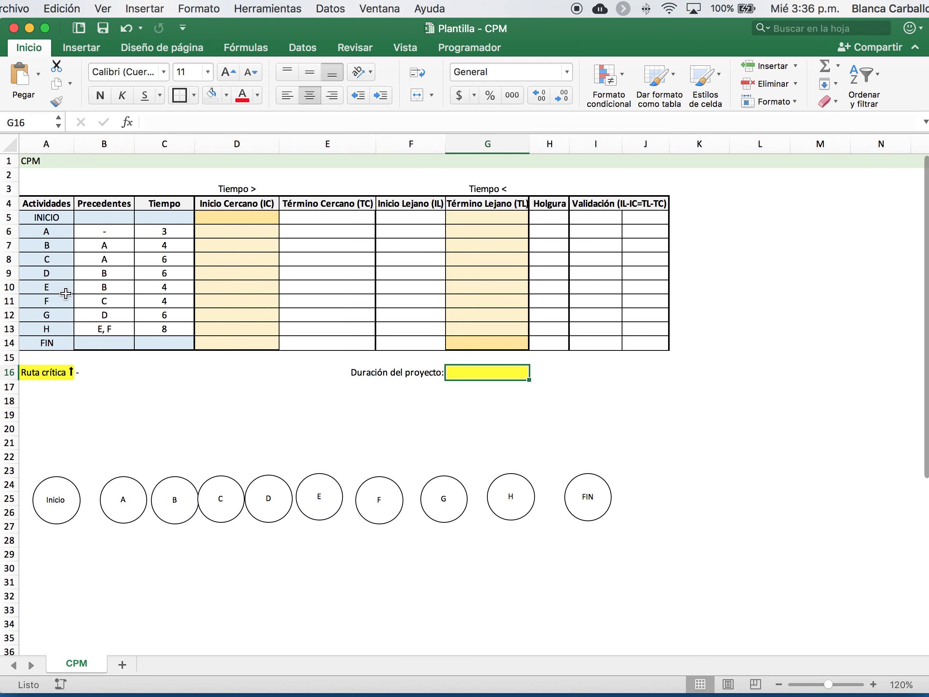
drag(46, 217, 48, 344)
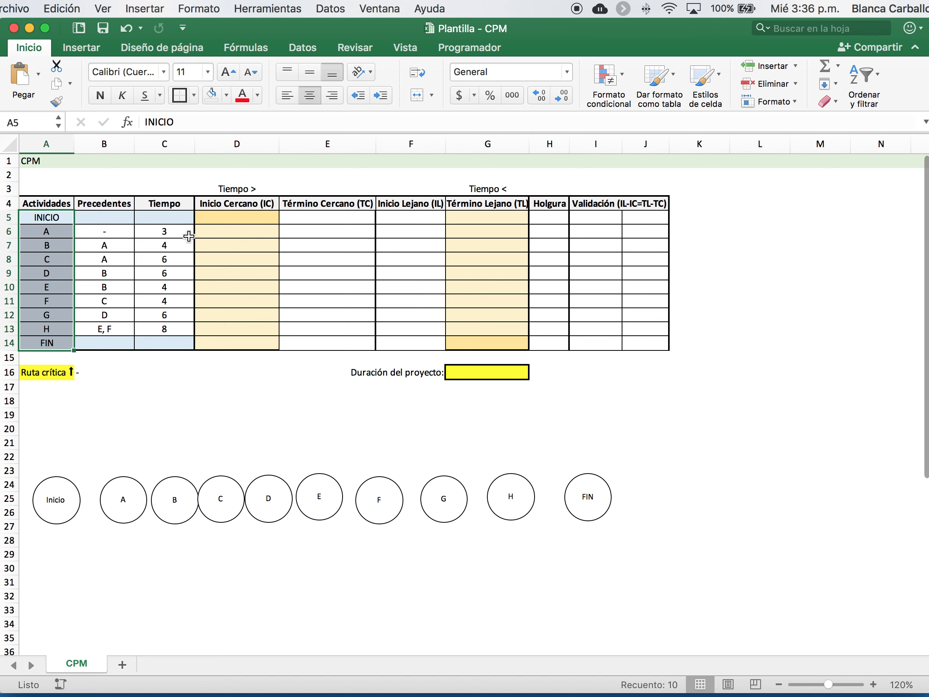
Step: Enter 0 as the Inicio Cercano (IC) of the INICIO activity in cell D5
scroll(214, 217, down, 1)
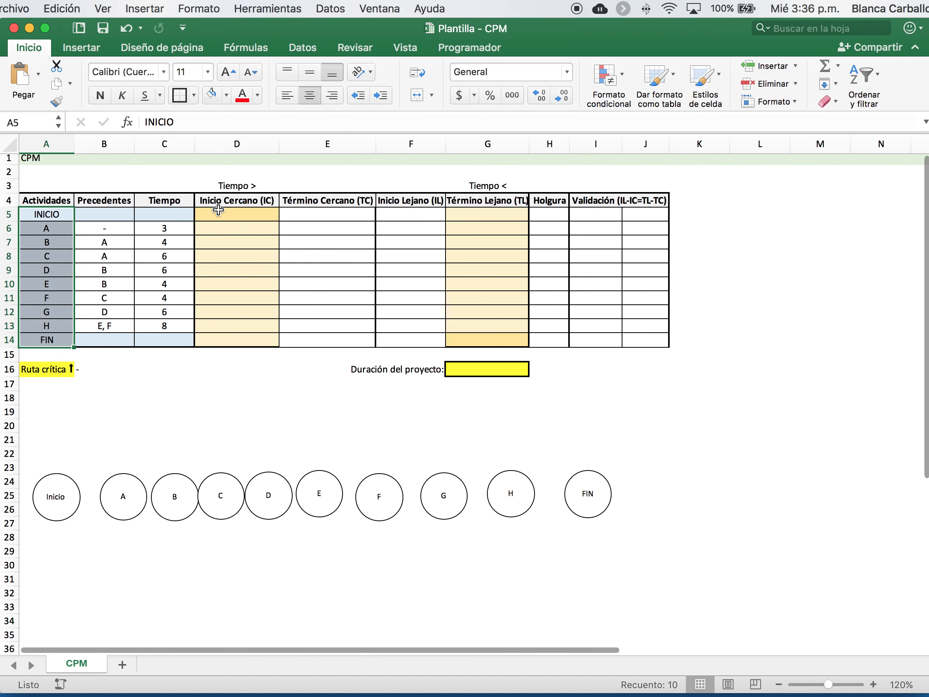
click(218, 210)
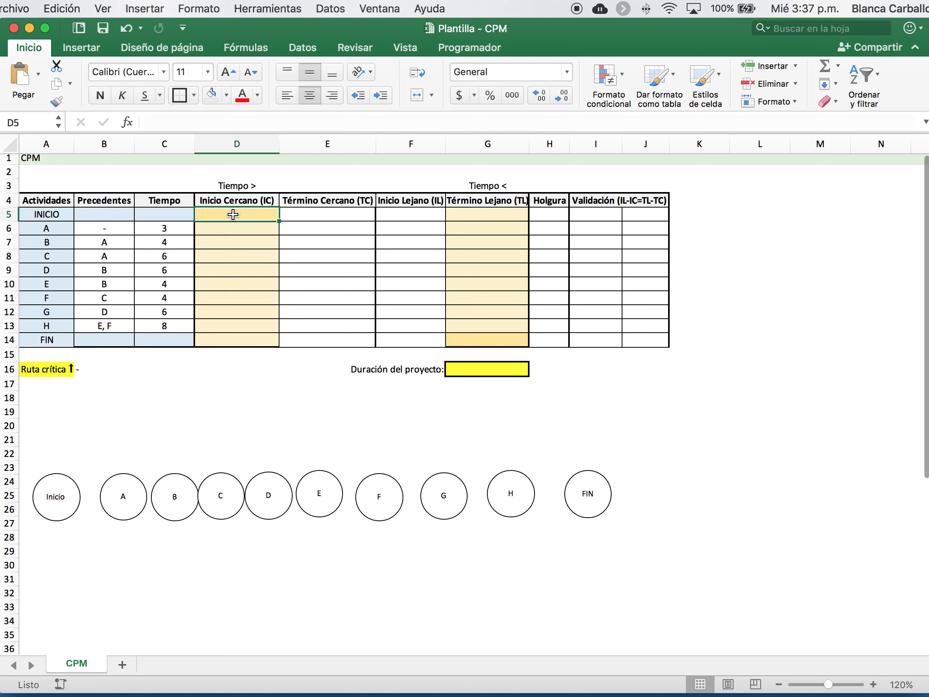
text(0)
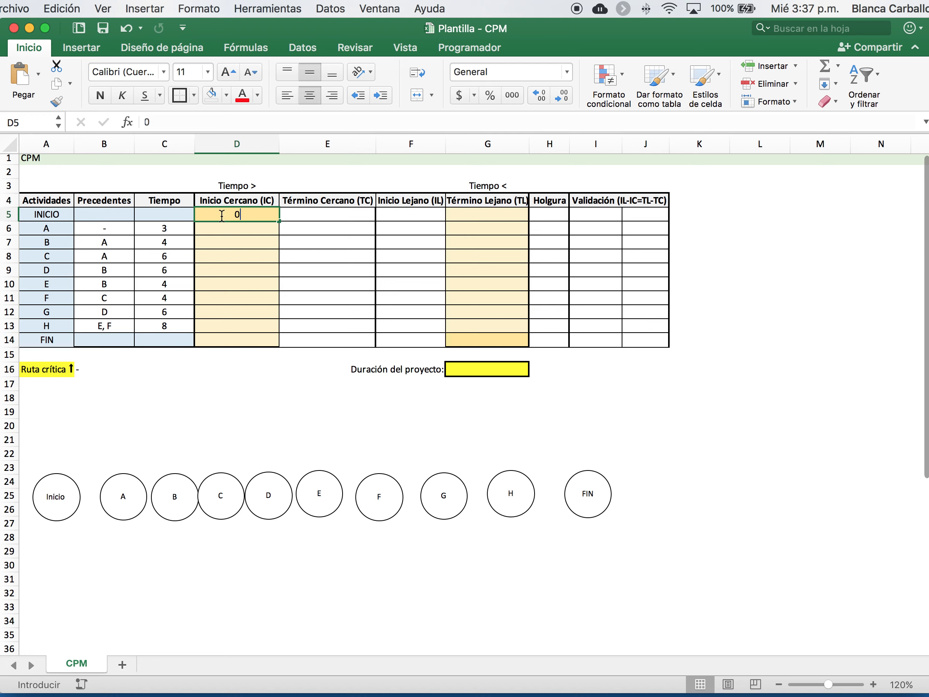
key(Return)
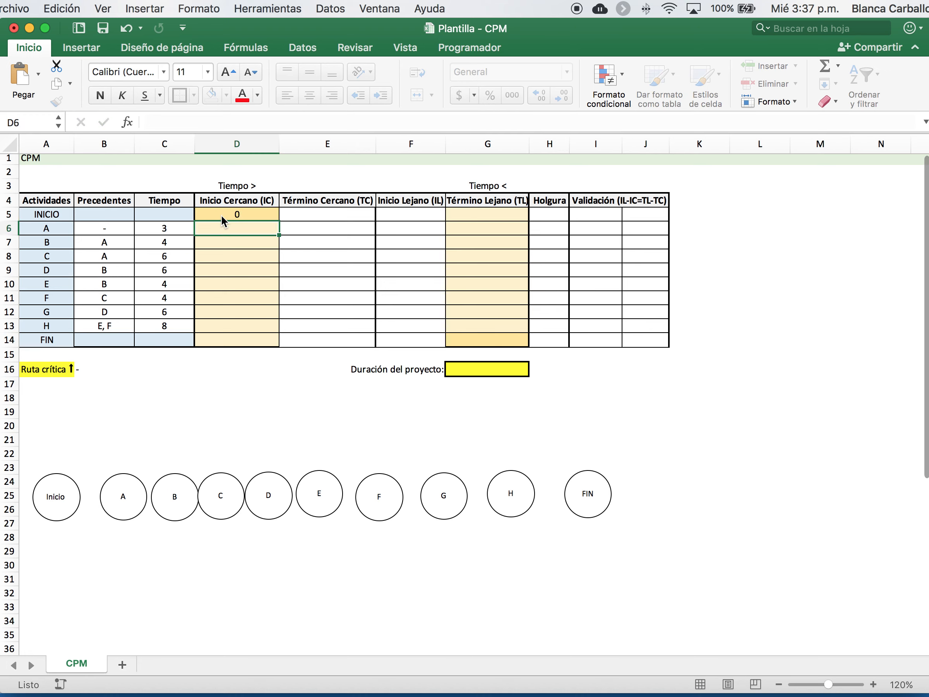
click(221, 214)
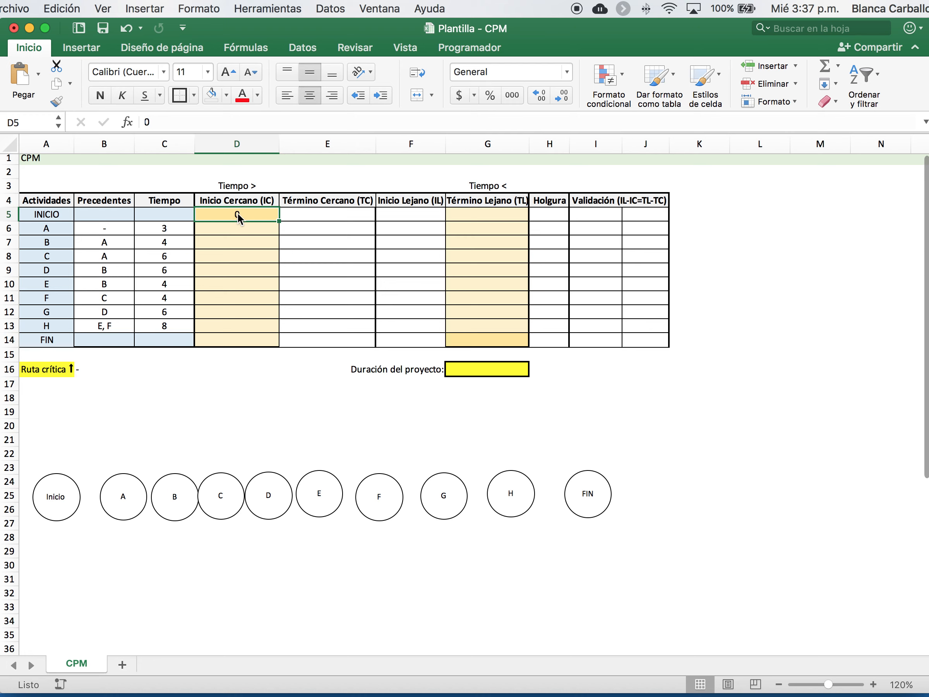
Step: Calculate Término Cercano (TC) in E5 with the formula =C5+D5 and fill it down through E14
click(336, 214)
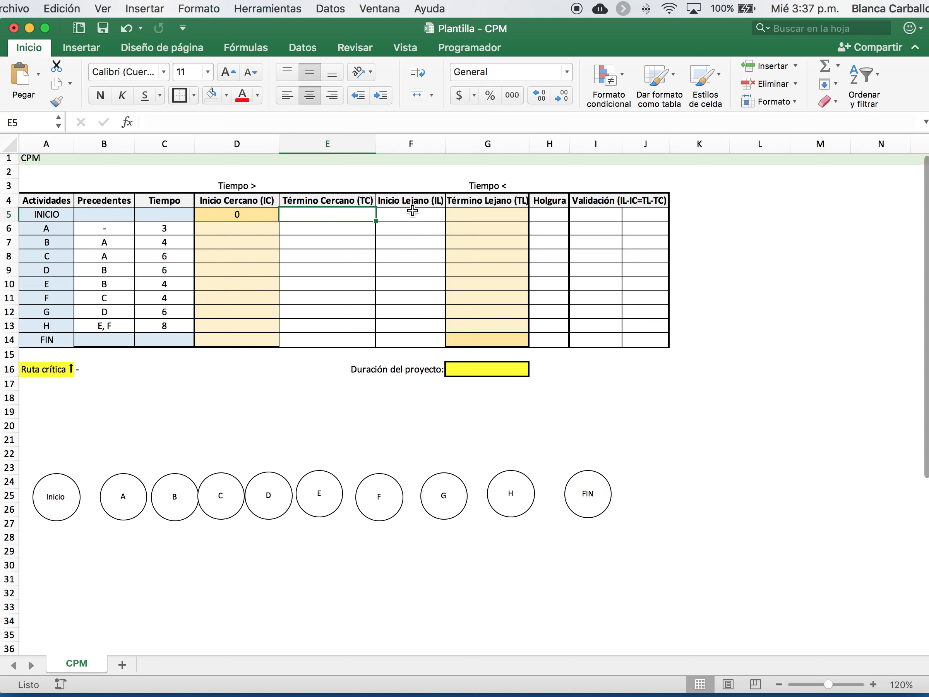
text(=)
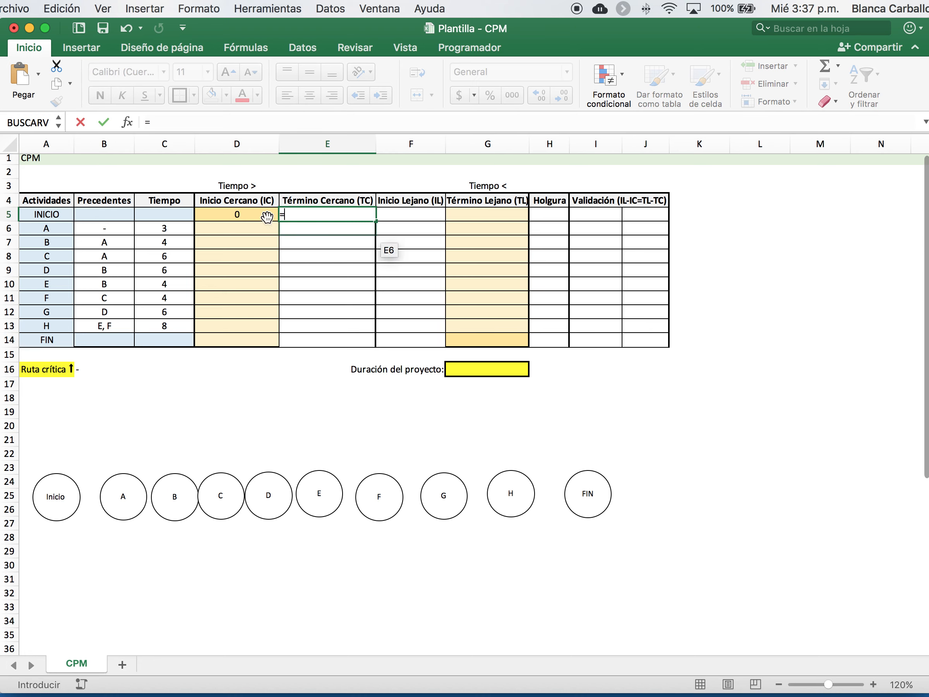
click(174, 216)
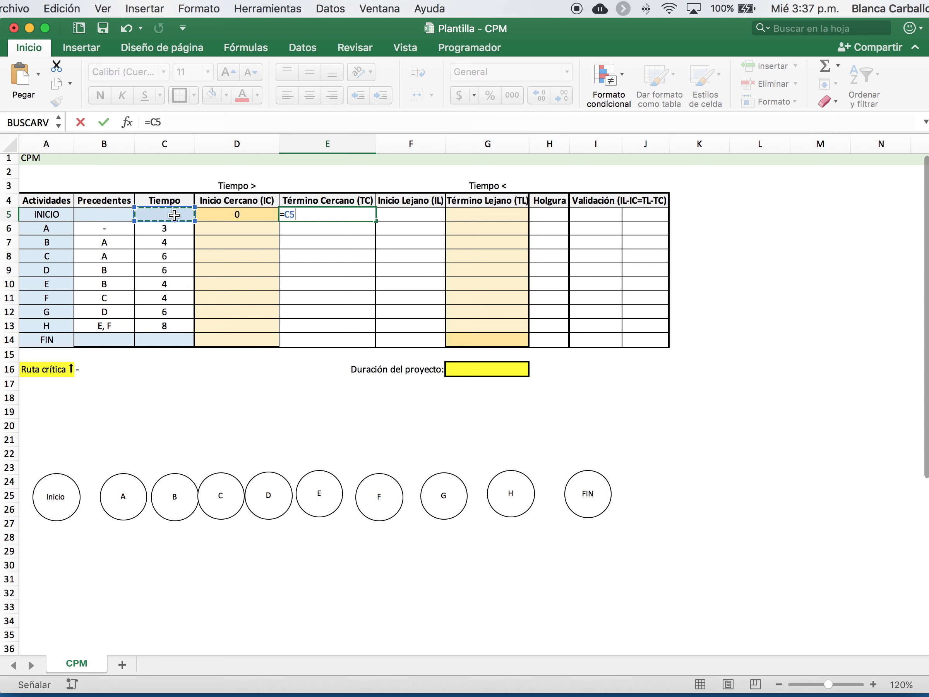
text(*)
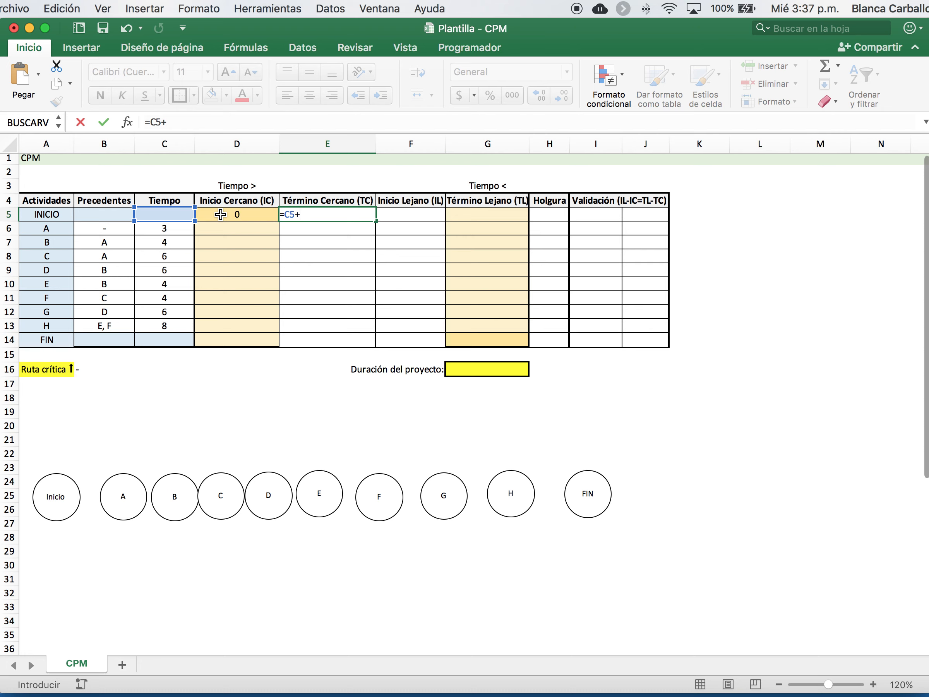
click(220, 214)
key(Return)
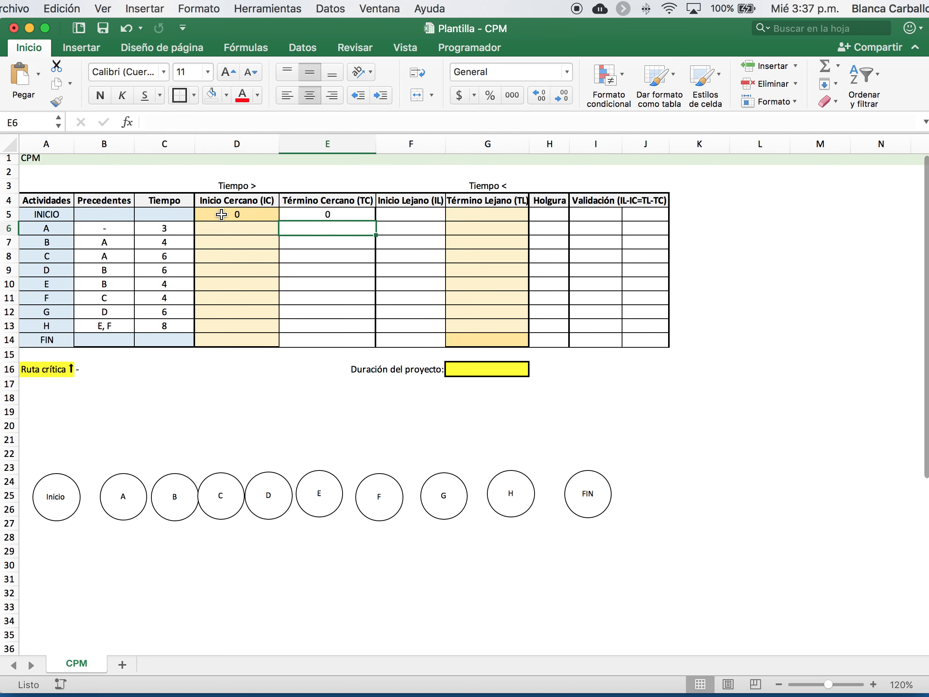
click(331, 214)
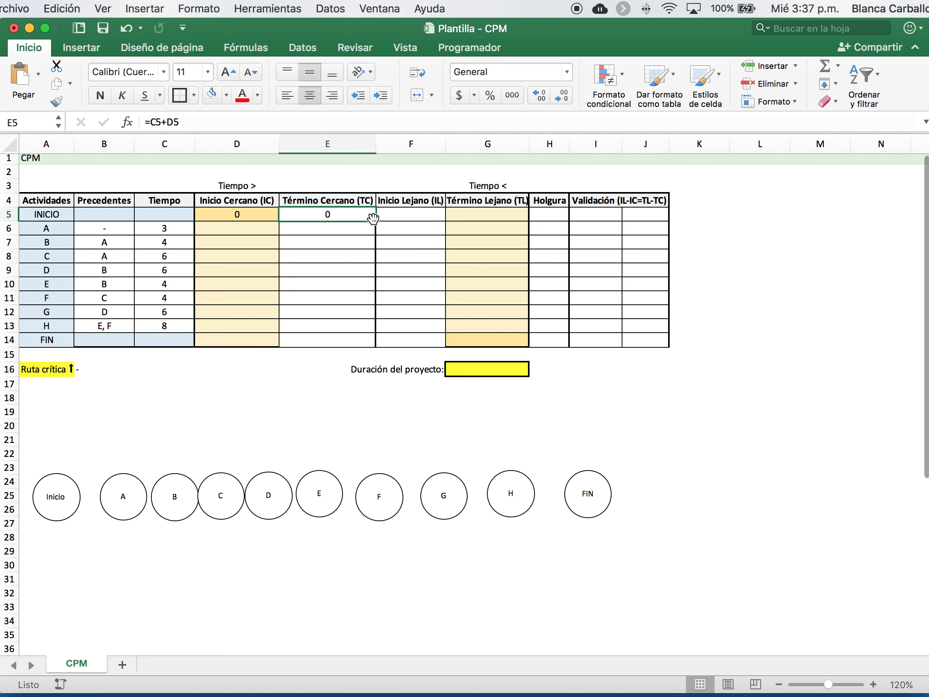
drag(376, 221, 368, 347)
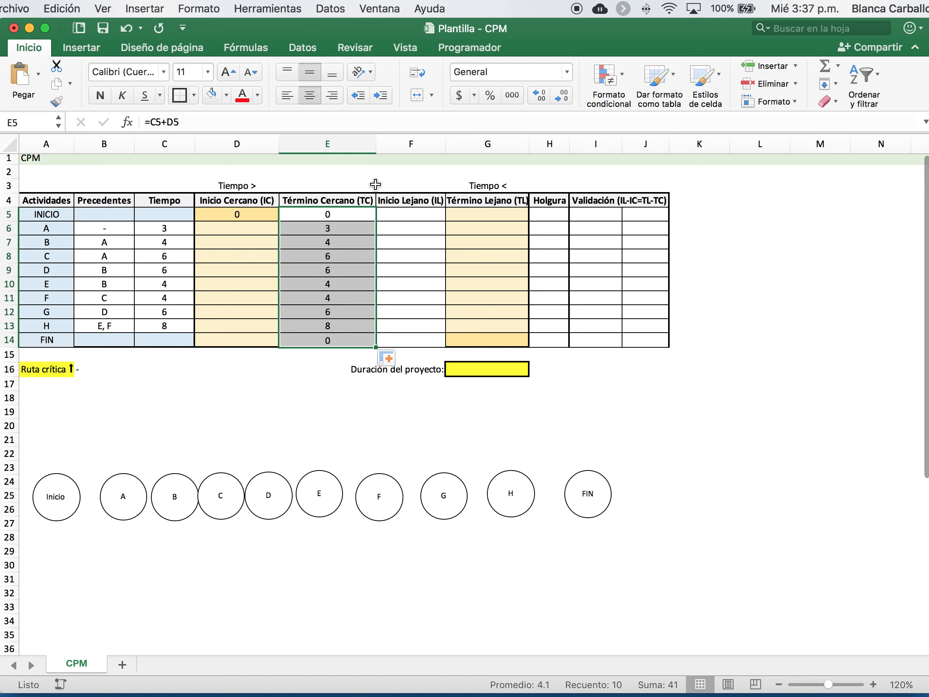
Step: Calculate Inicio Lejano (IL) in F5 with the formula =G5-C5 and fill it down through F14
click(419, 215)
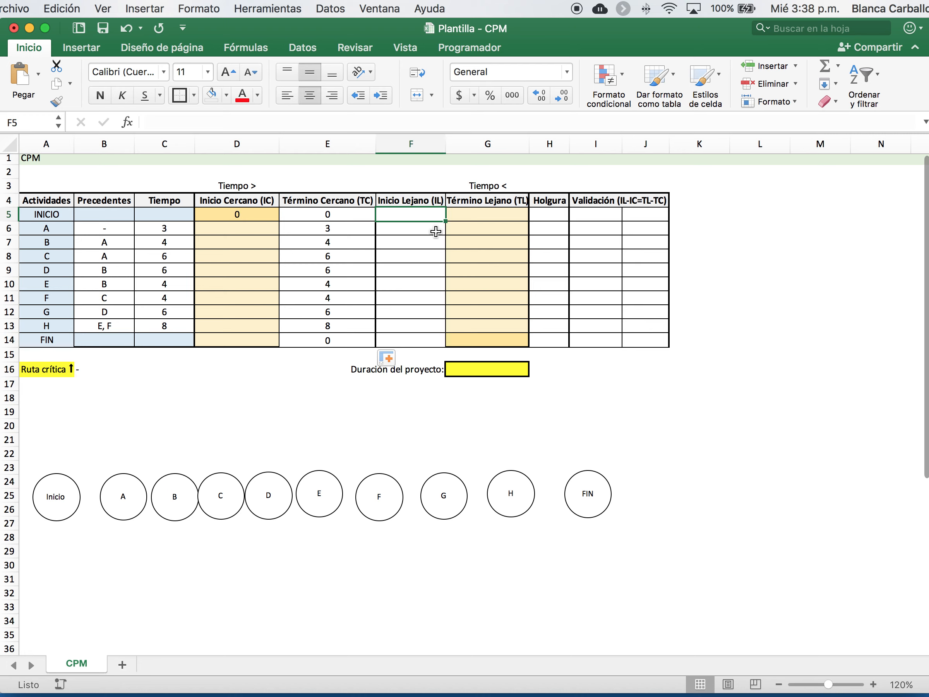
text(=)
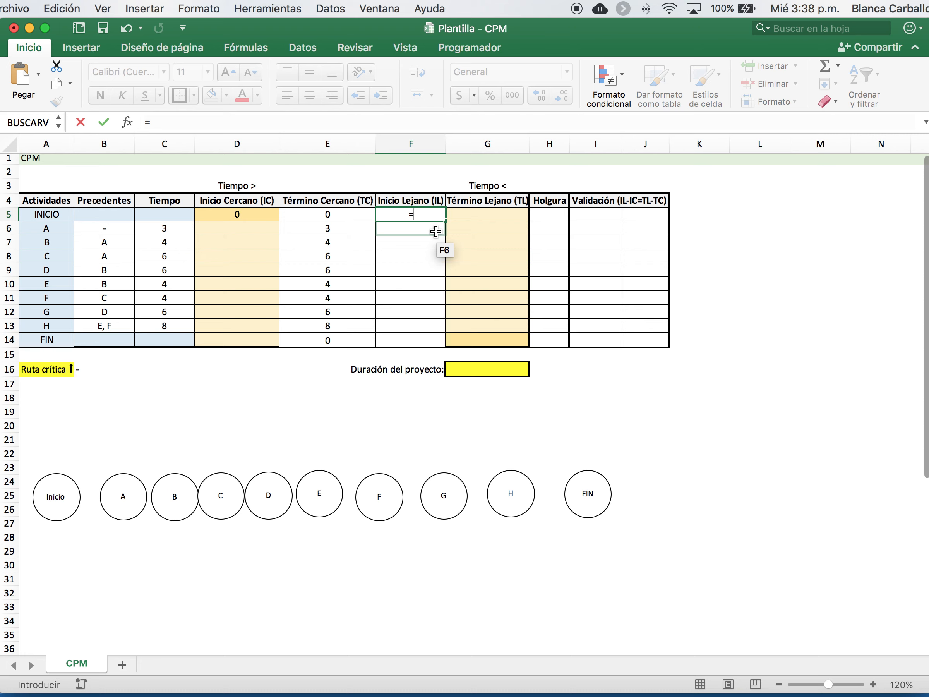
click(491, 215)
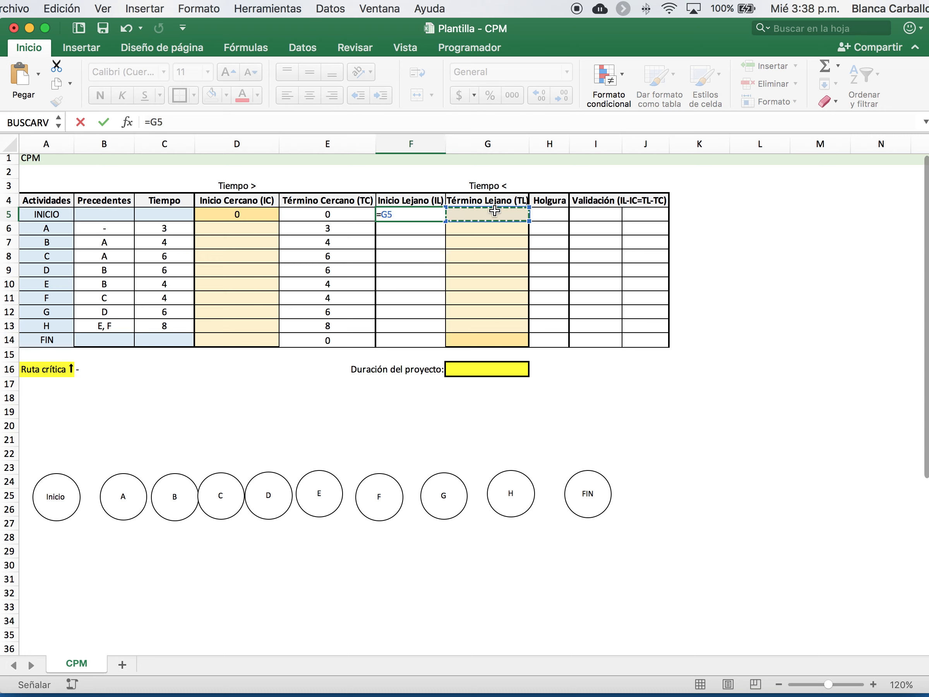
text(-)
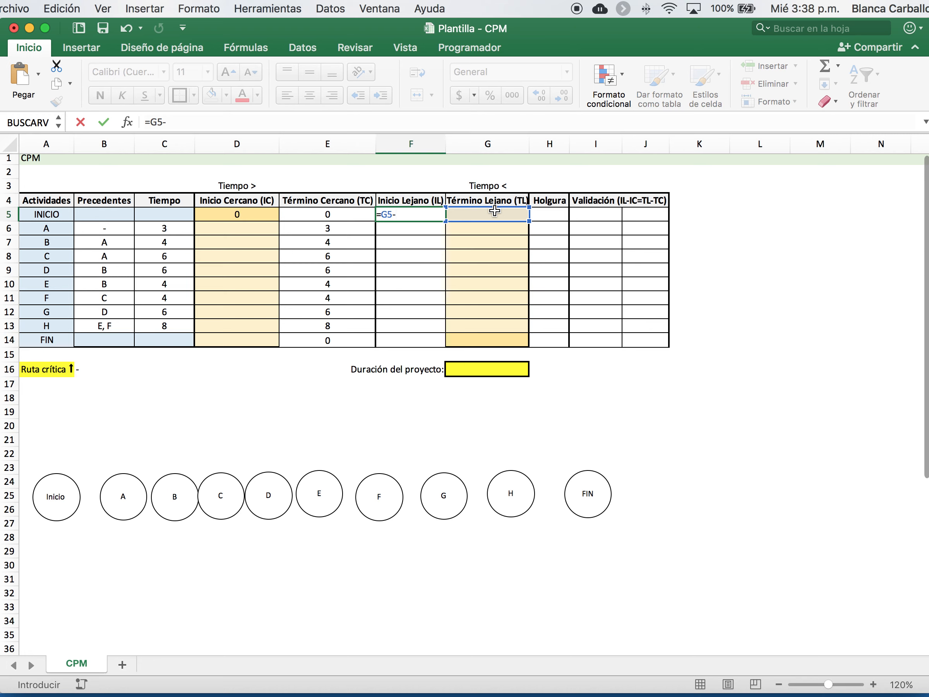
click(166, 215)
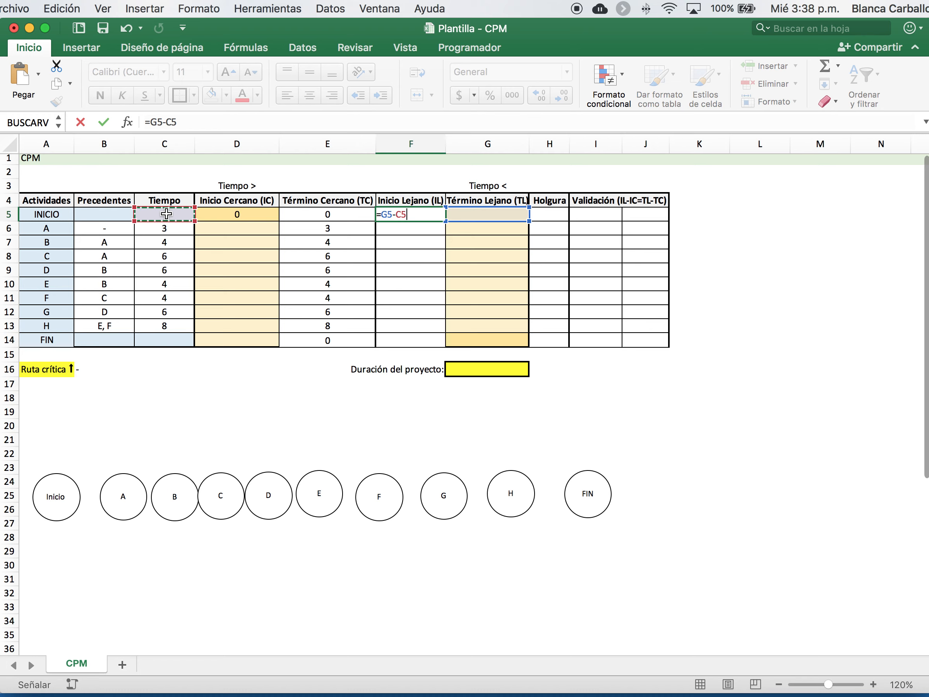
key(Return)
click(430, 215)
drag(447, 221, 440, 344)
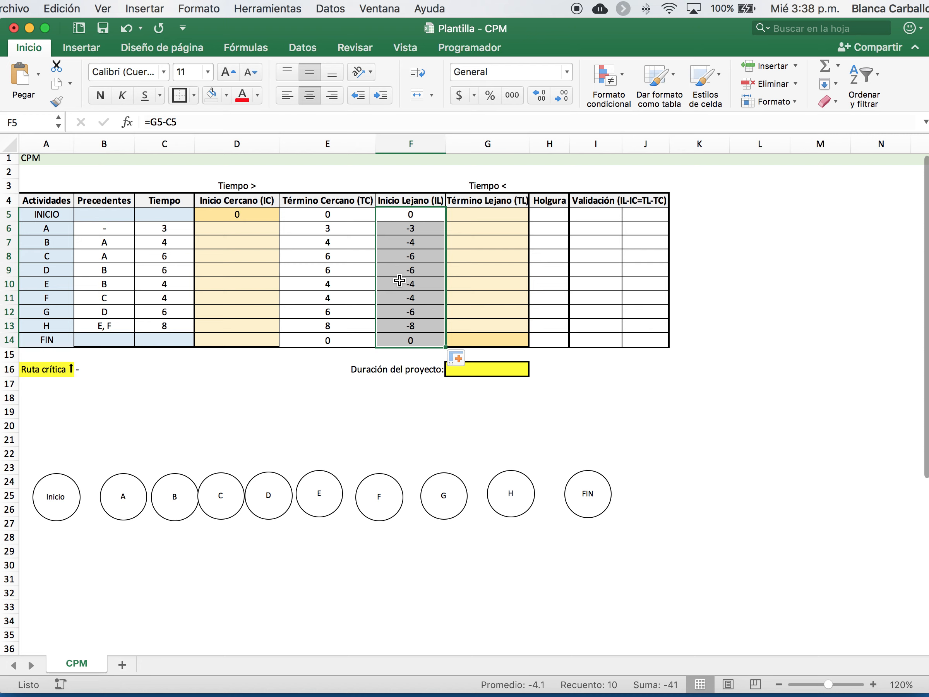
Step: Set the Término Lejano (TL) of the FIN activity in G14 equal to its Término Cercano with =E14
drag(499, 216, 497, 328)
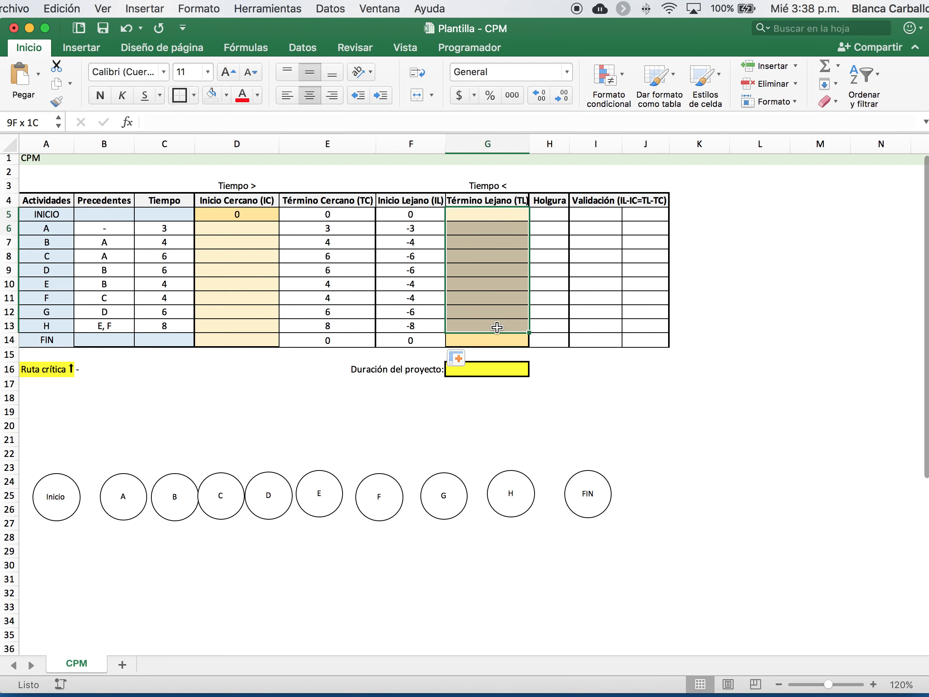
click(478, 340)
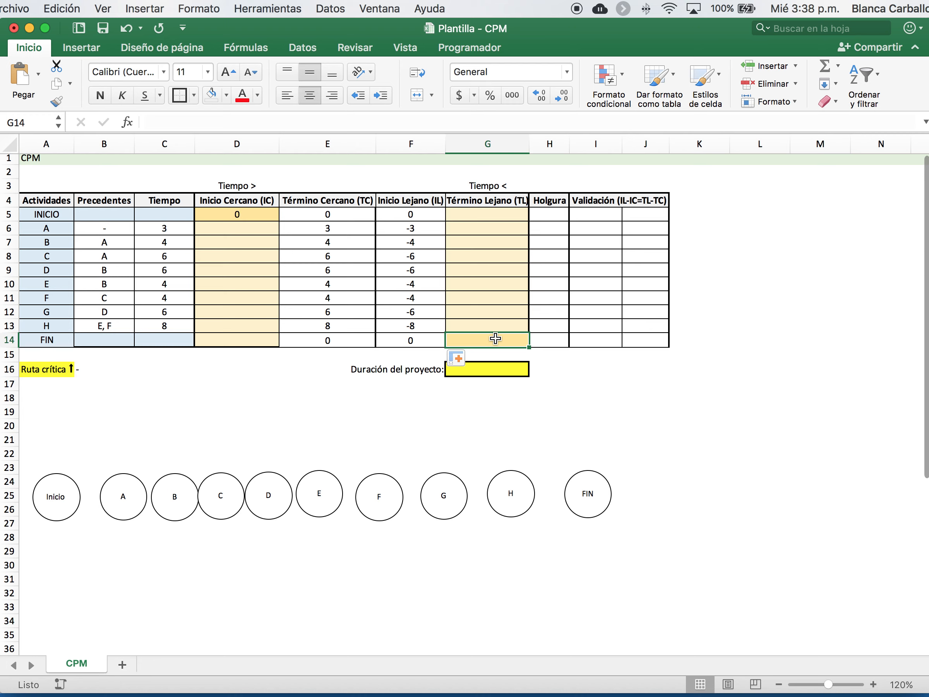
text(=)
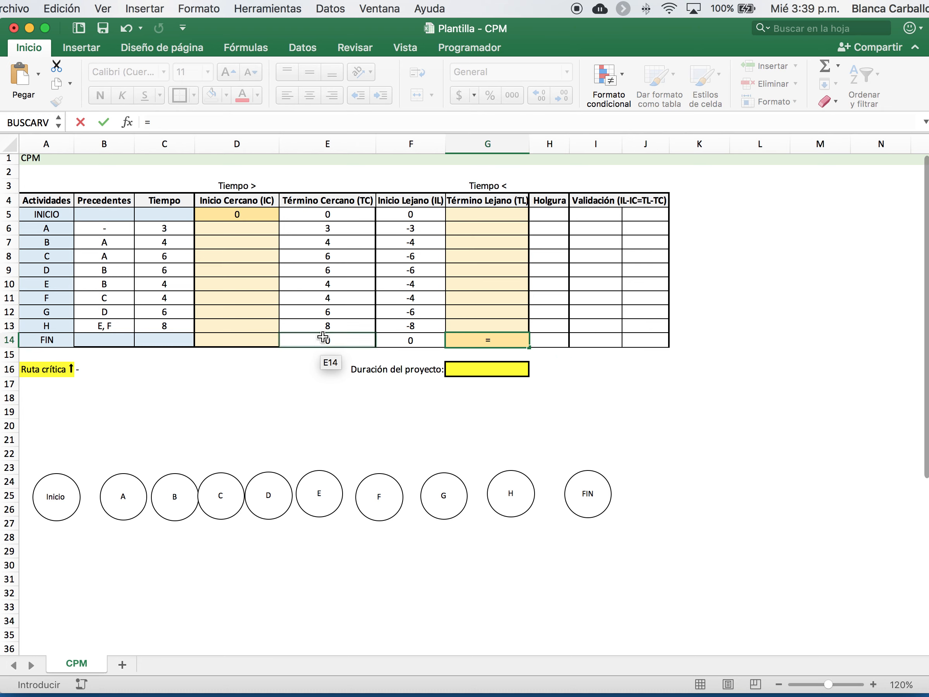
click(355, 340)
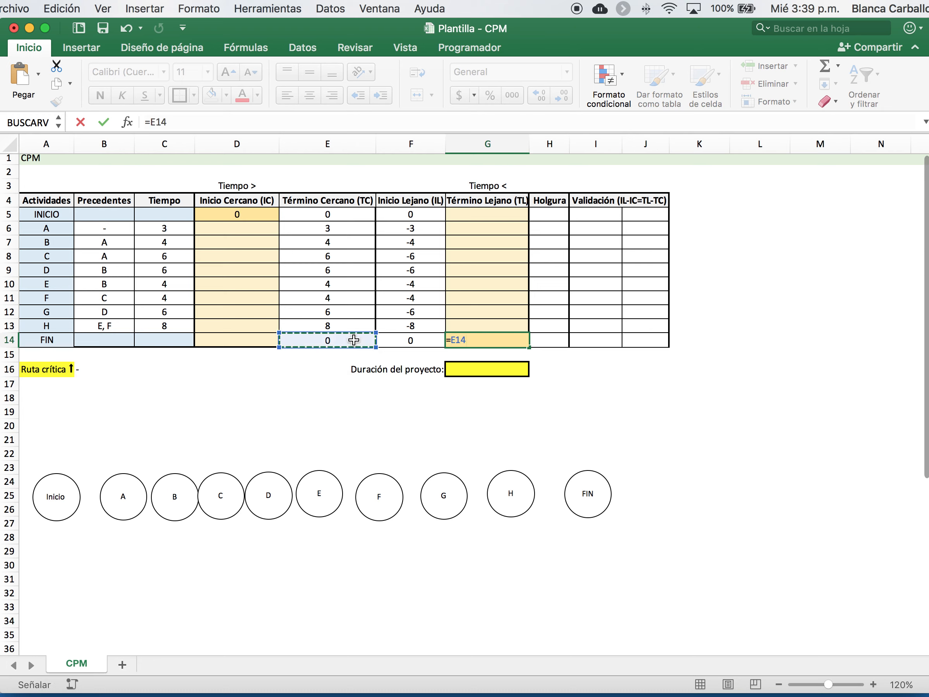
key(Return)
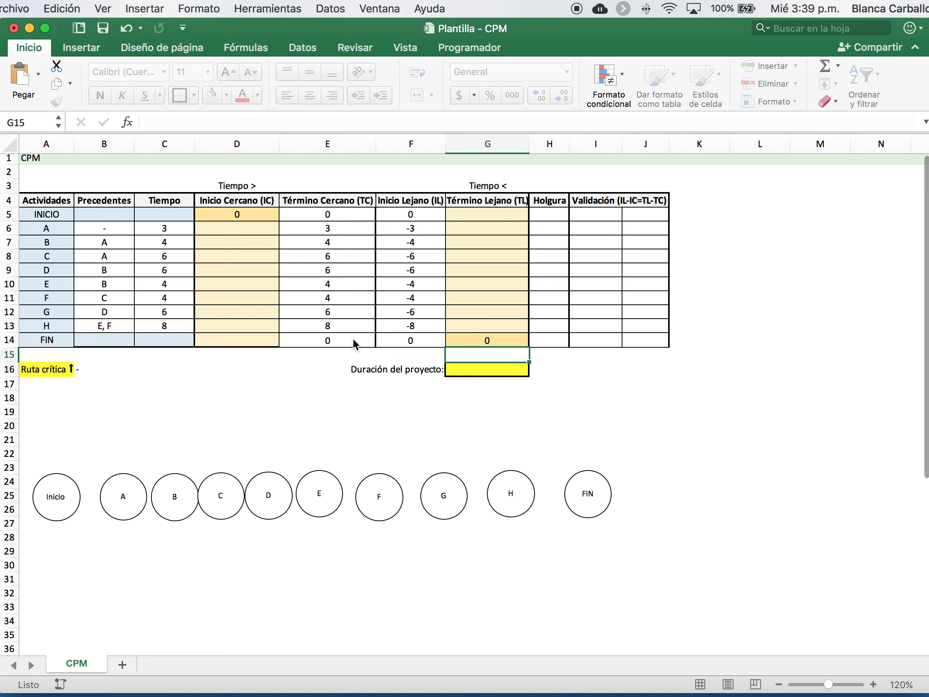
key(Up)
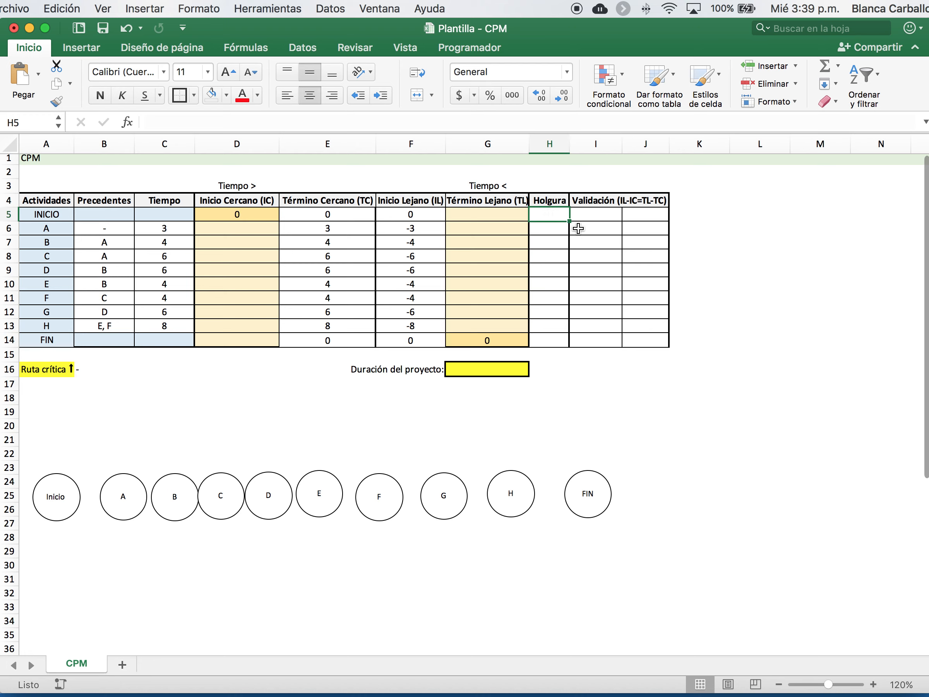
Step: Calculate the Holgura of the INICIO activity in H5 with the formula =D5-F5
text(=)
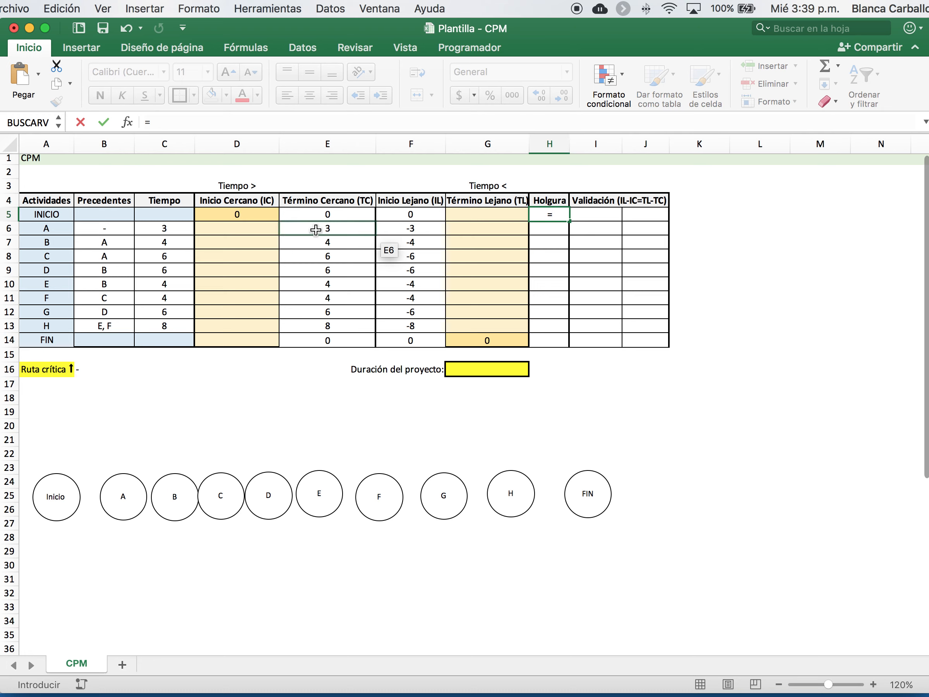
click(237, 213)
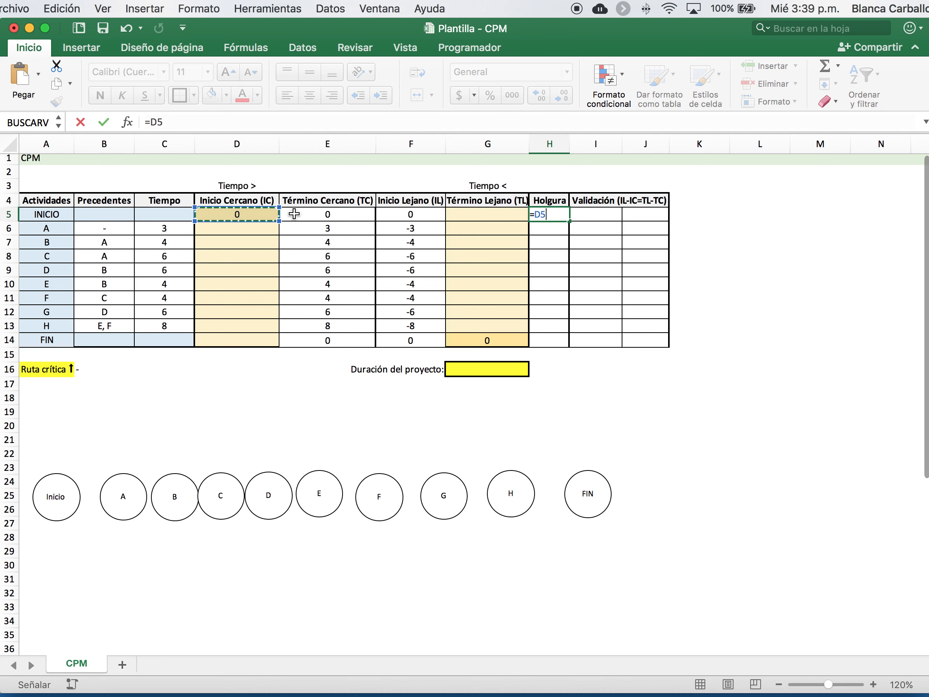
text(-)
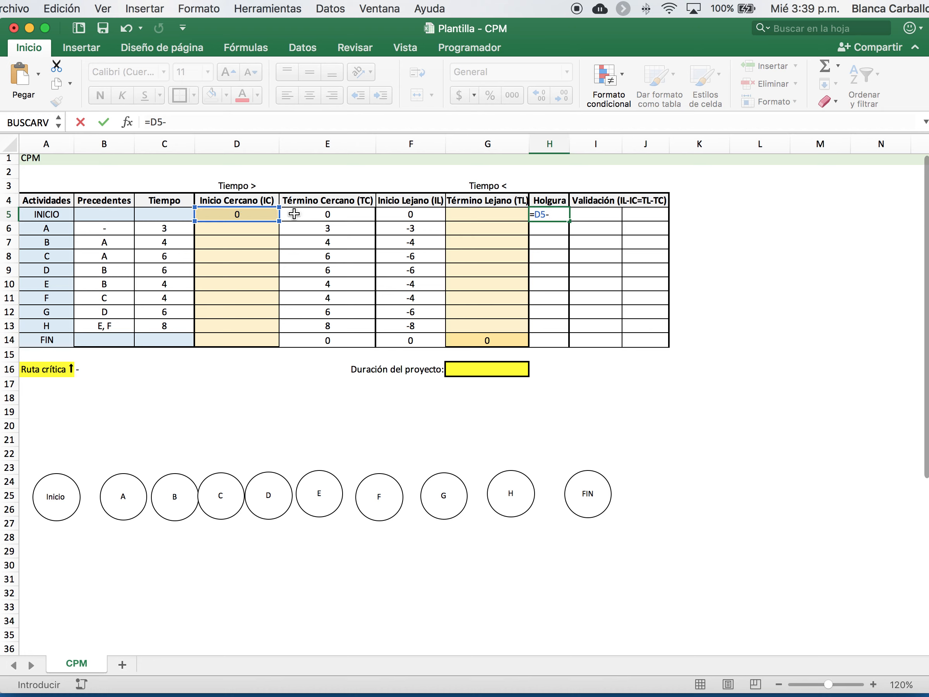
click(409, 214)
key(Return)
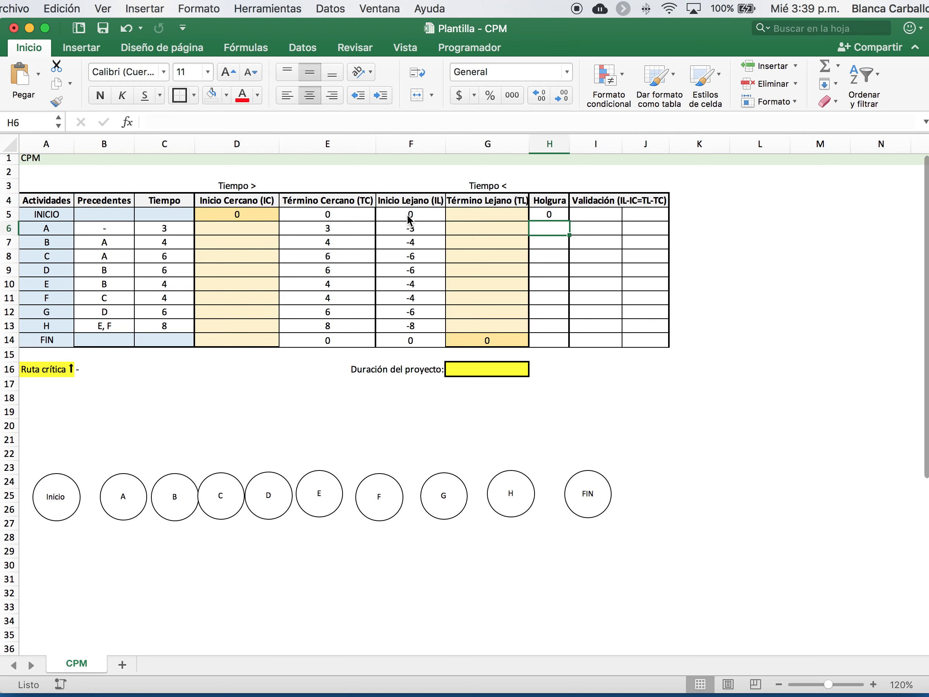
Step: Replace the Holgura formula in H5 with =G5-E5 and fill it down through H14
click(559, 213)
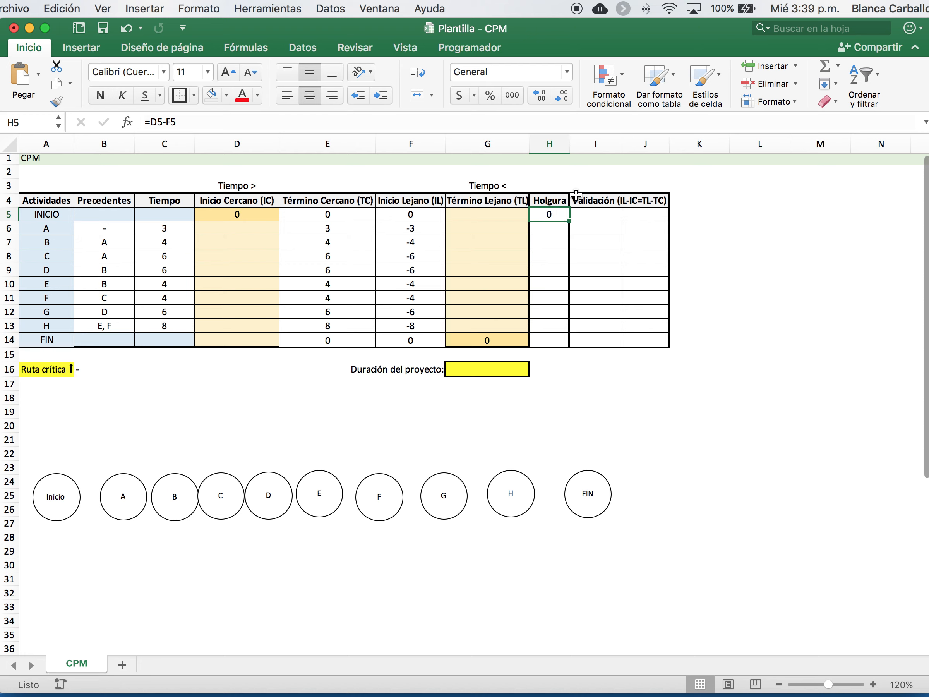
text(=)
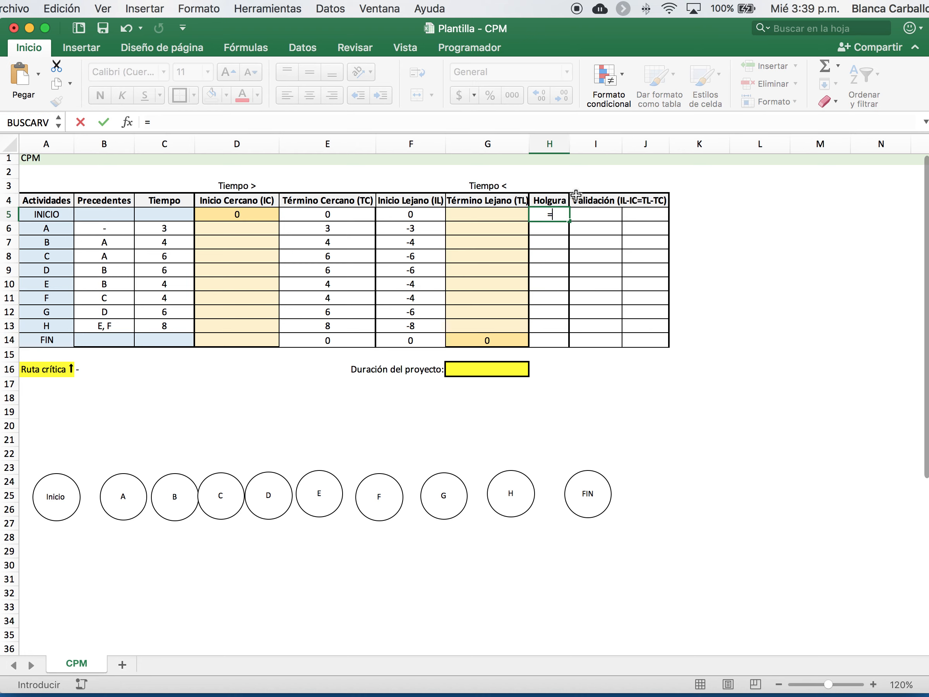
click(510, 217)
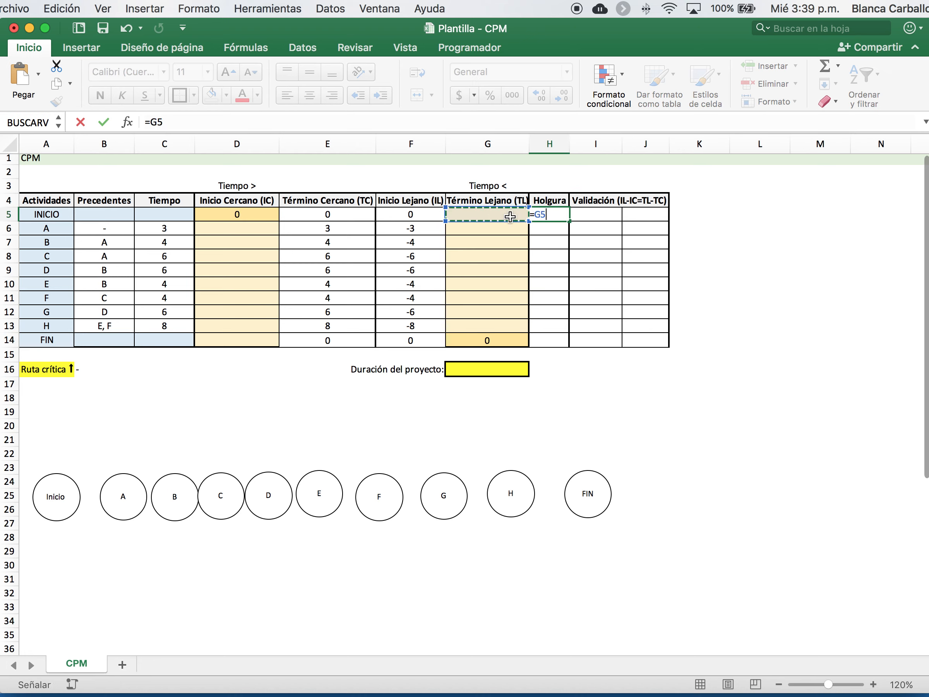
text(-)
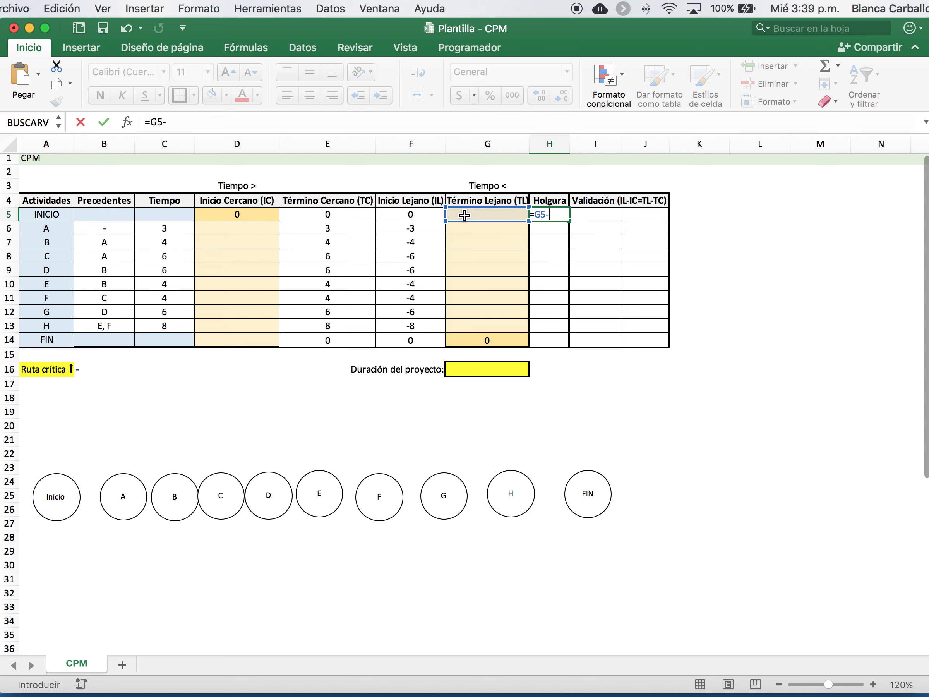
click(347, 213)
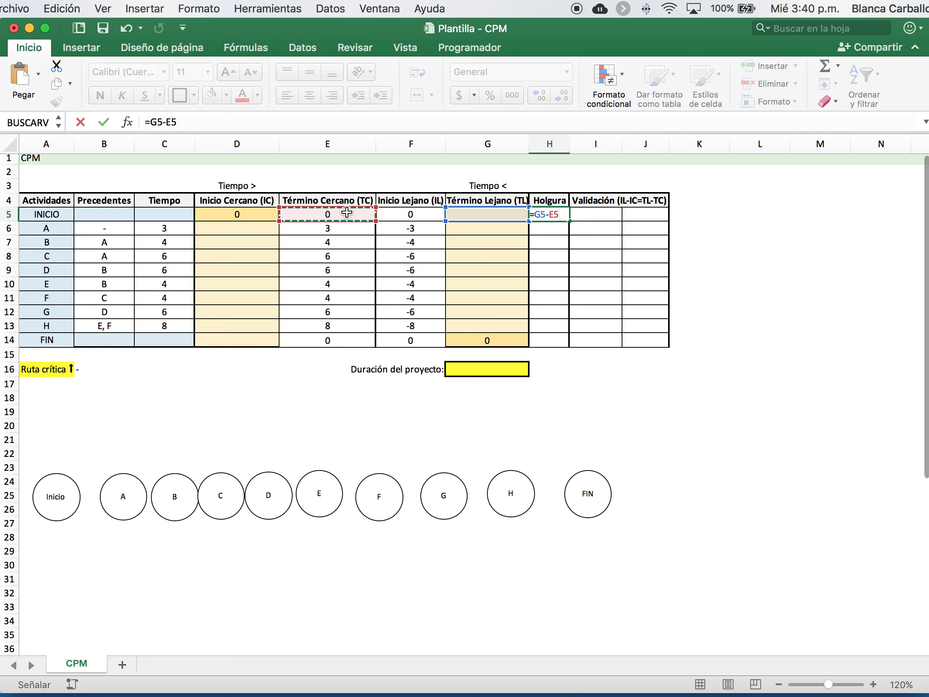
key(Return)
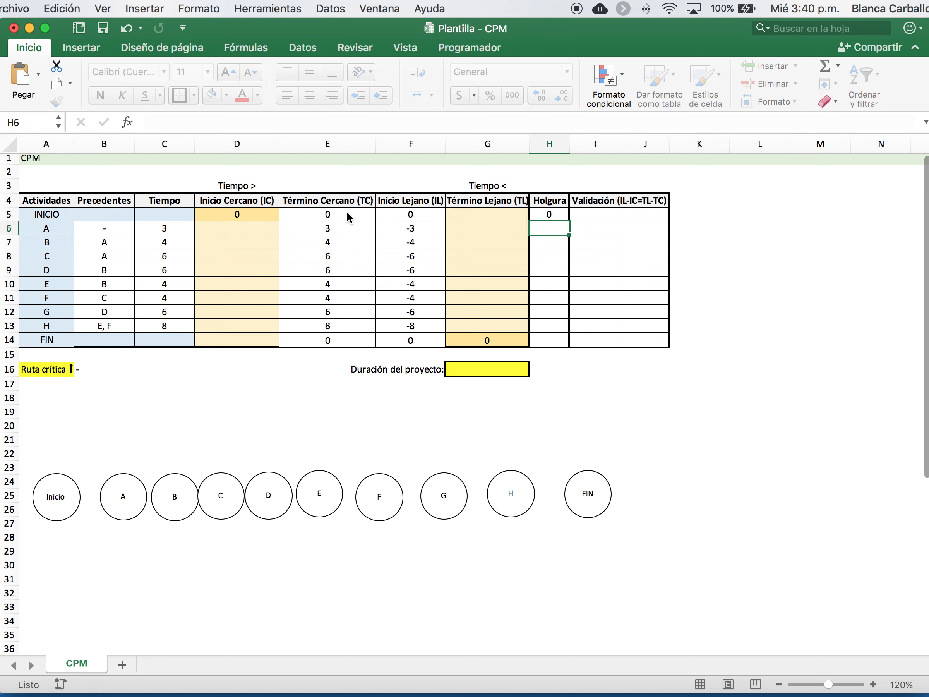
drag(567, 225, 560, 344)
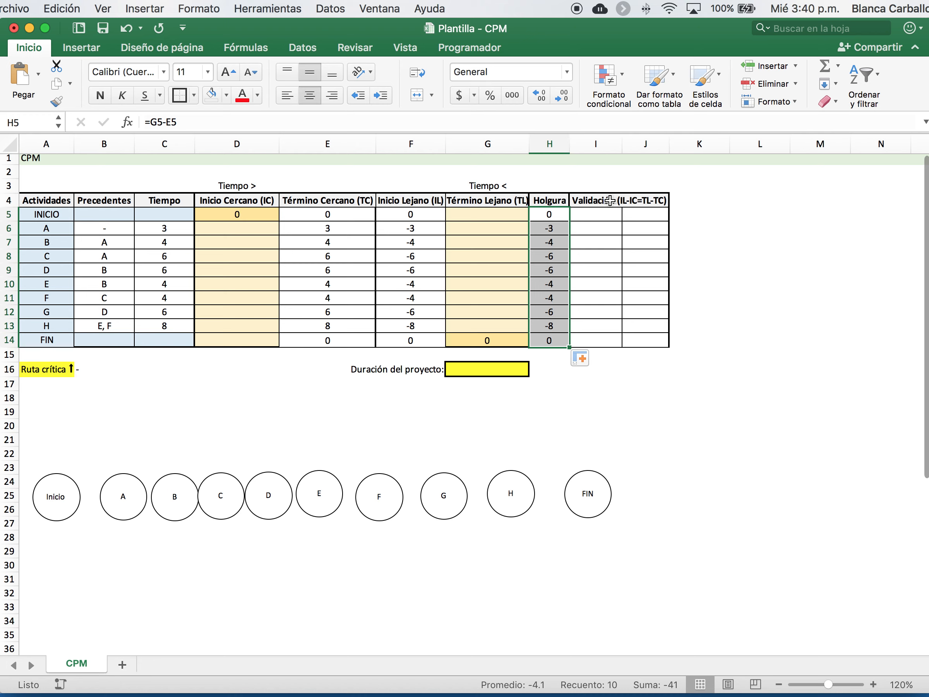
Step: Calculate IL-IC for the INICIO activity in the first Validación column, cell I5, with the formula =F5-D5
drag(610, 200, 655, 336)
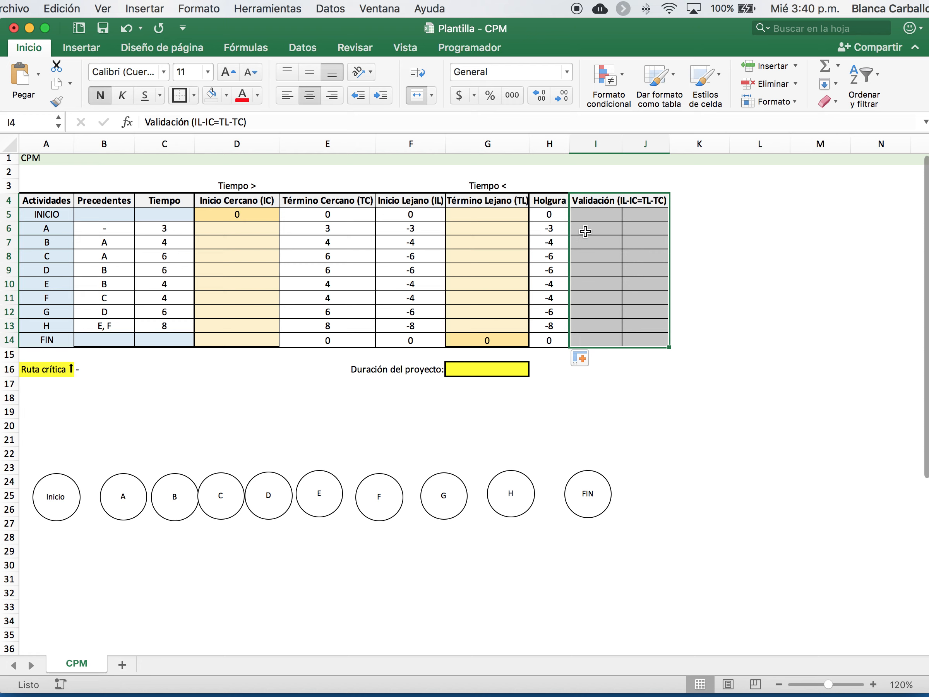
click(606, 214)
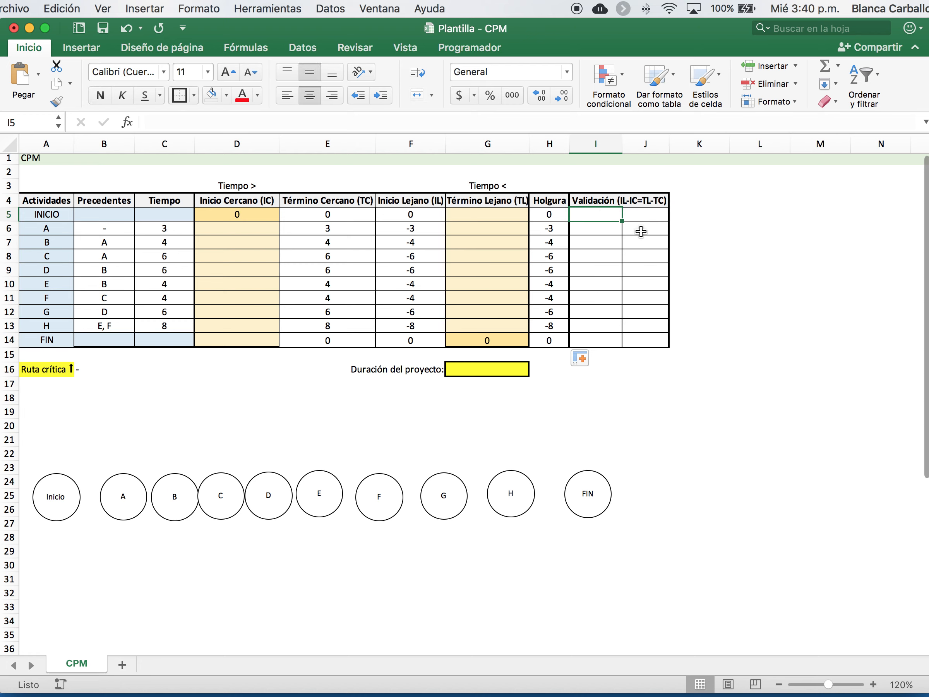
text(=)
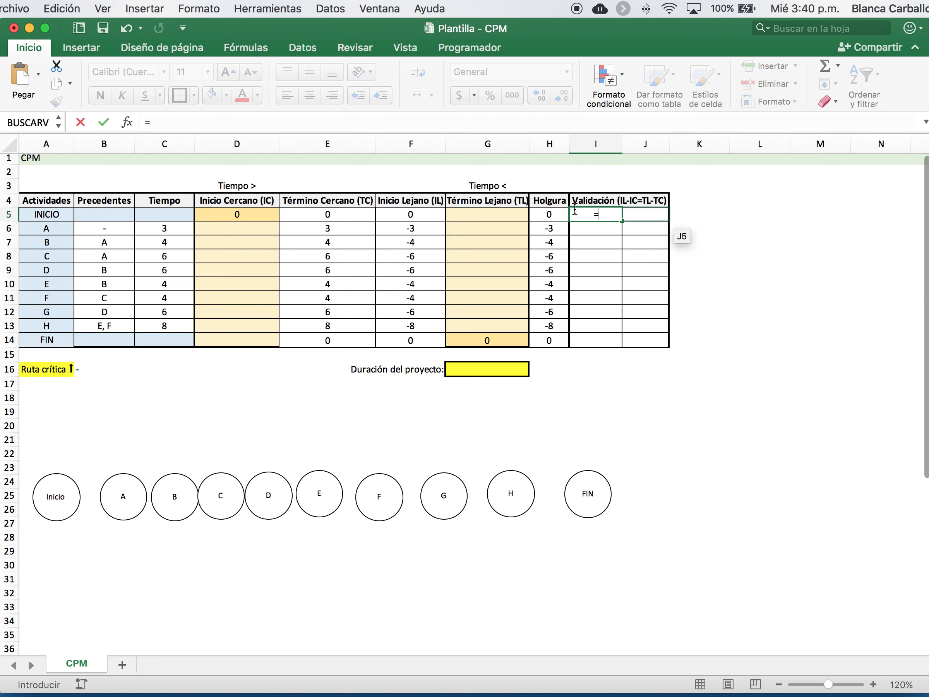
click(411, 215)
text(-)
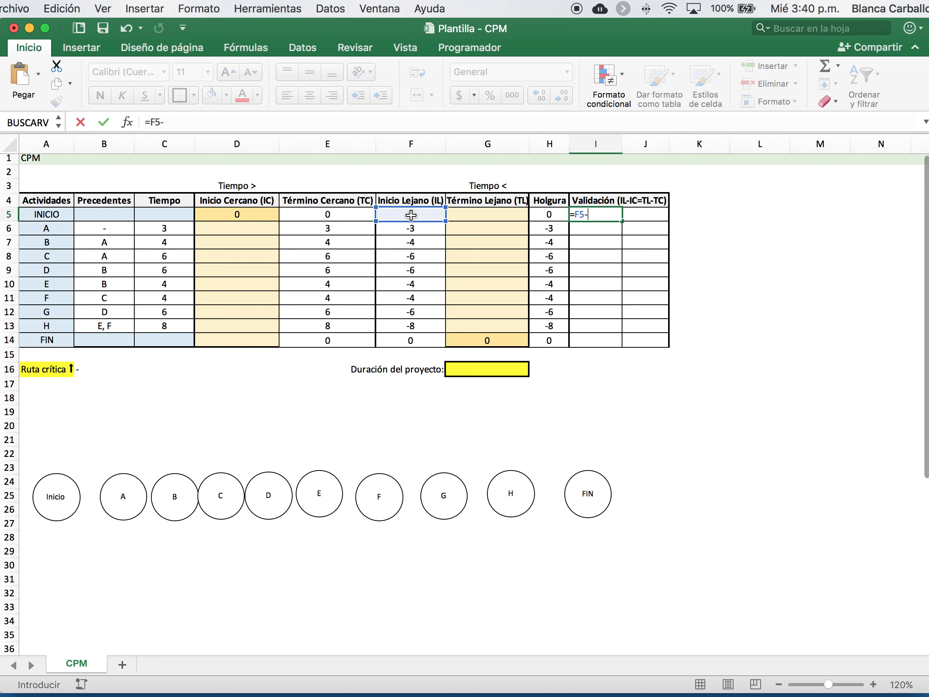
click(226, 215)
key(Return)
Step: Calculate TL-TC in J5 with the formula =G5-E5 and fill both Validación formulas down through row 14
click(658, 215)
text(=)
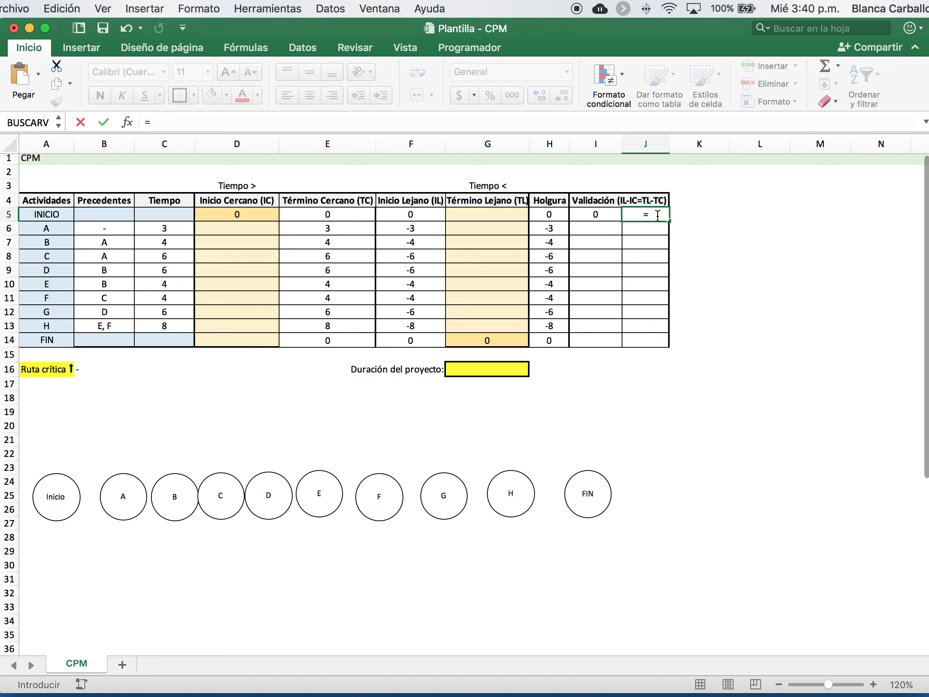
click(511, 216)
text(-)
click(348, 215)
key(Return)
drag(598, 213, 655, 345)
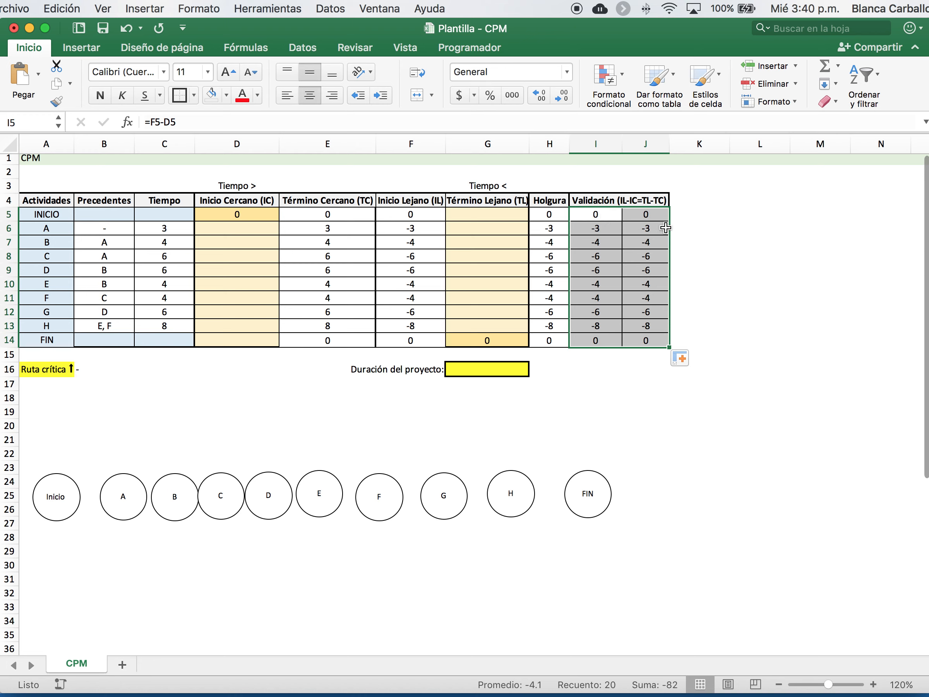
Step: Create a conditional formatting rule for J5 with the Clásico style, using a formula to determine the cells to format
mouse_move(650, 213)
mouse_down()
mouse_move(650, 298)
mouse_move(651, 213)
mouse_up()
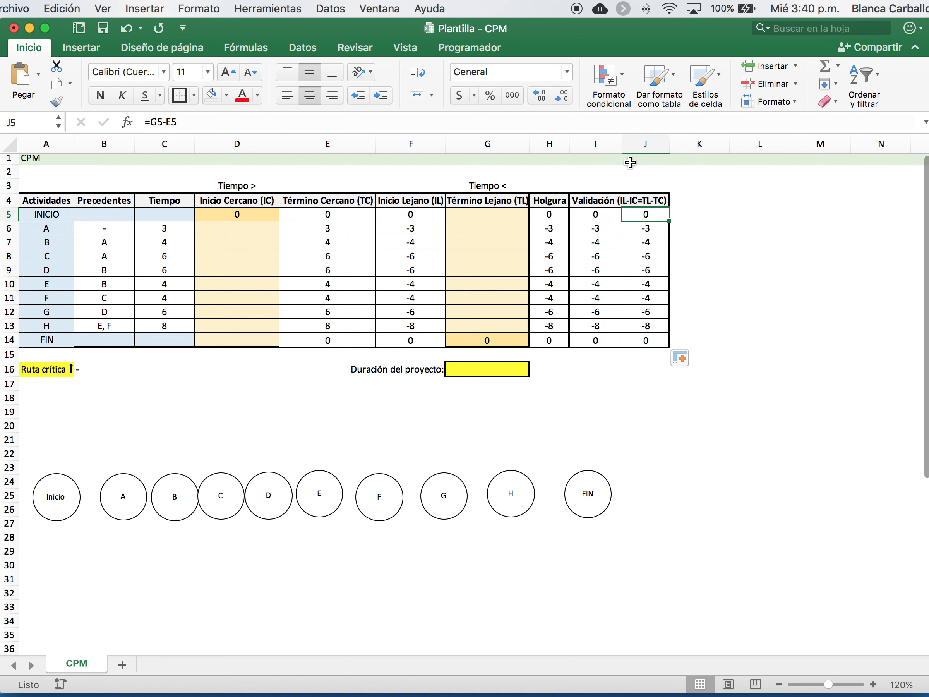
click(619, 82)
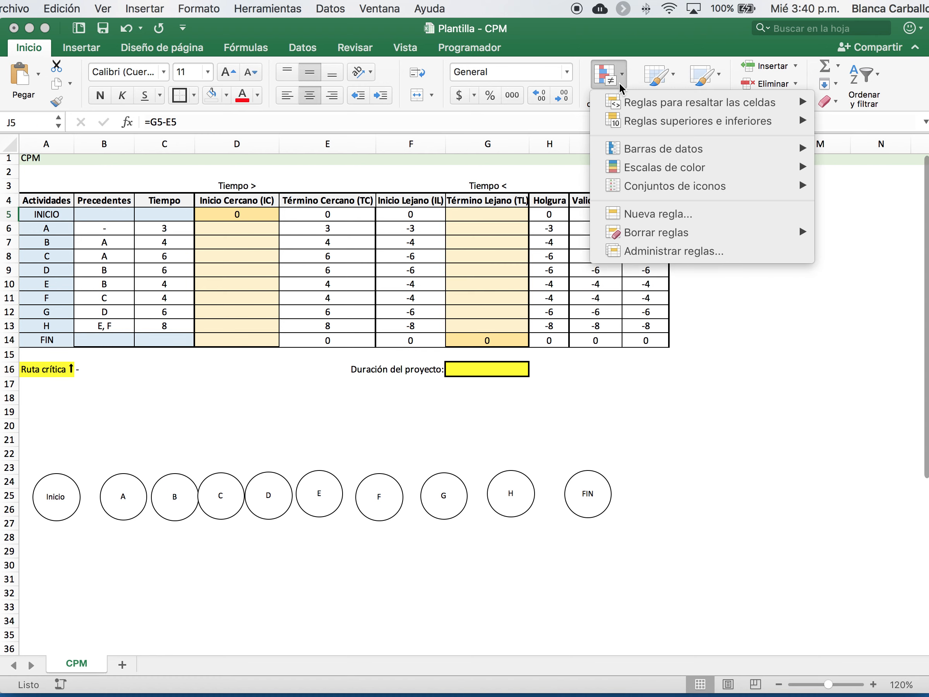
mouse_move(670, 127)
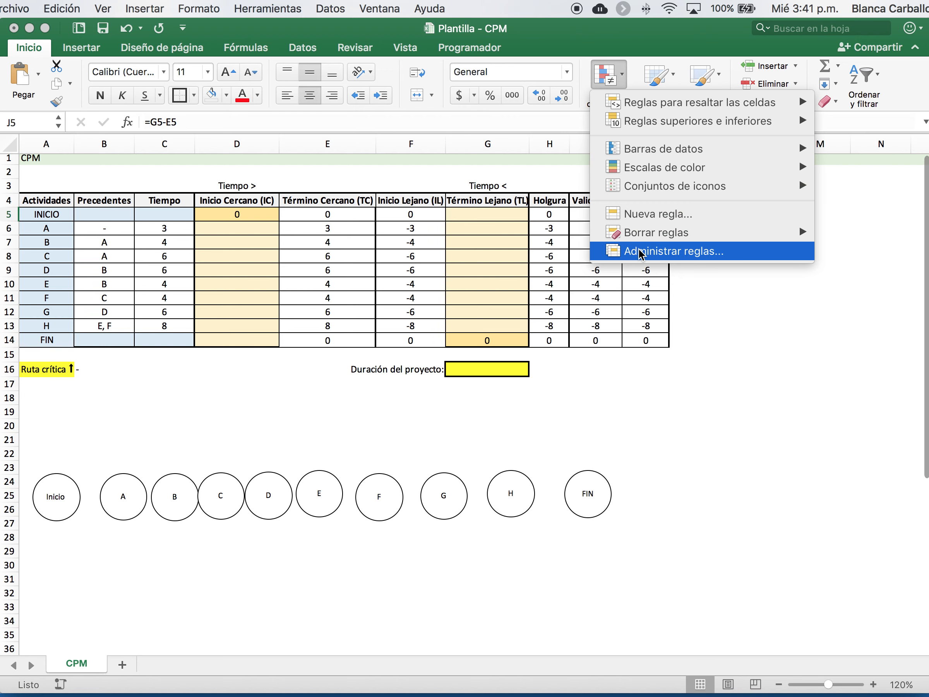
click(659, 214)
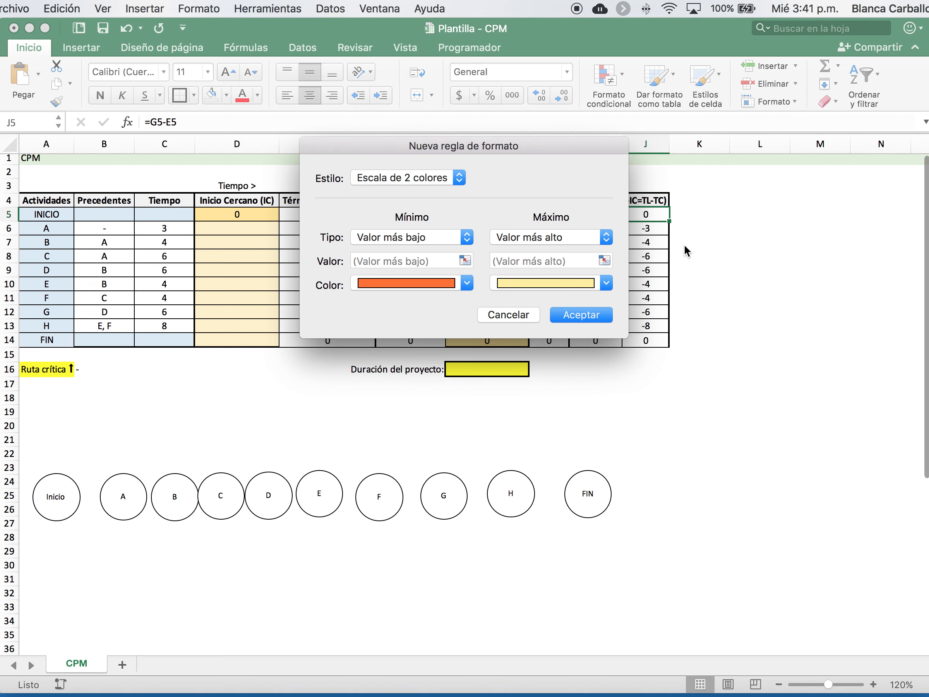
click(388, 177)
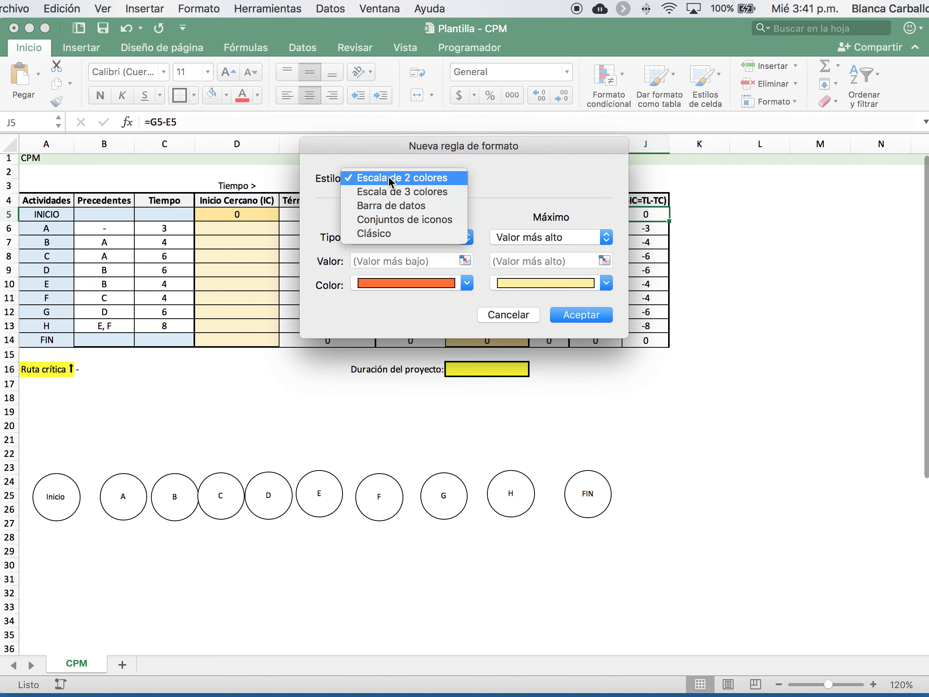
click(383, 235)
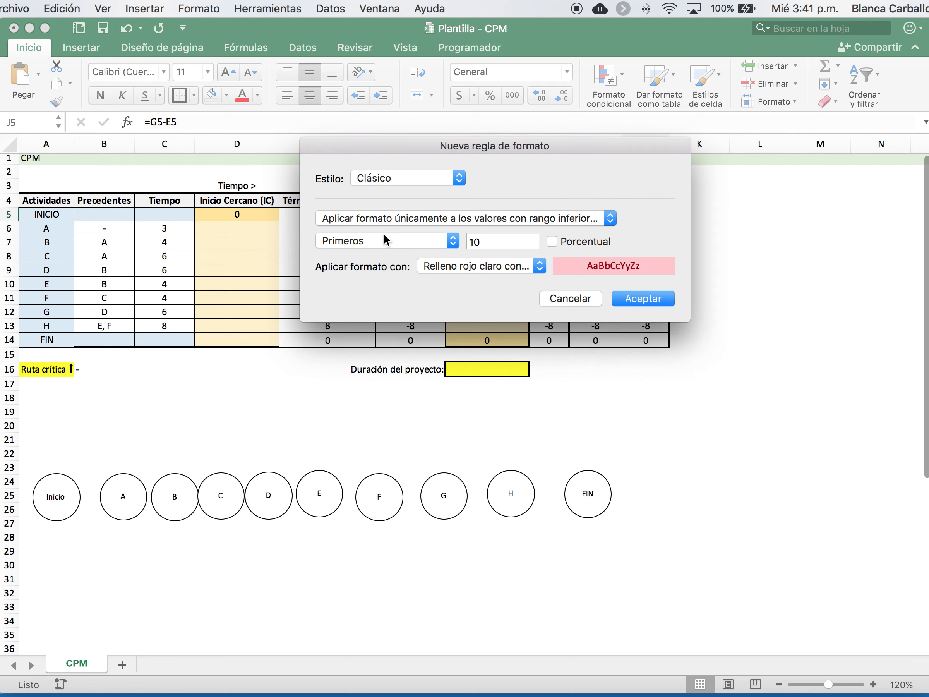
click(401, 218)
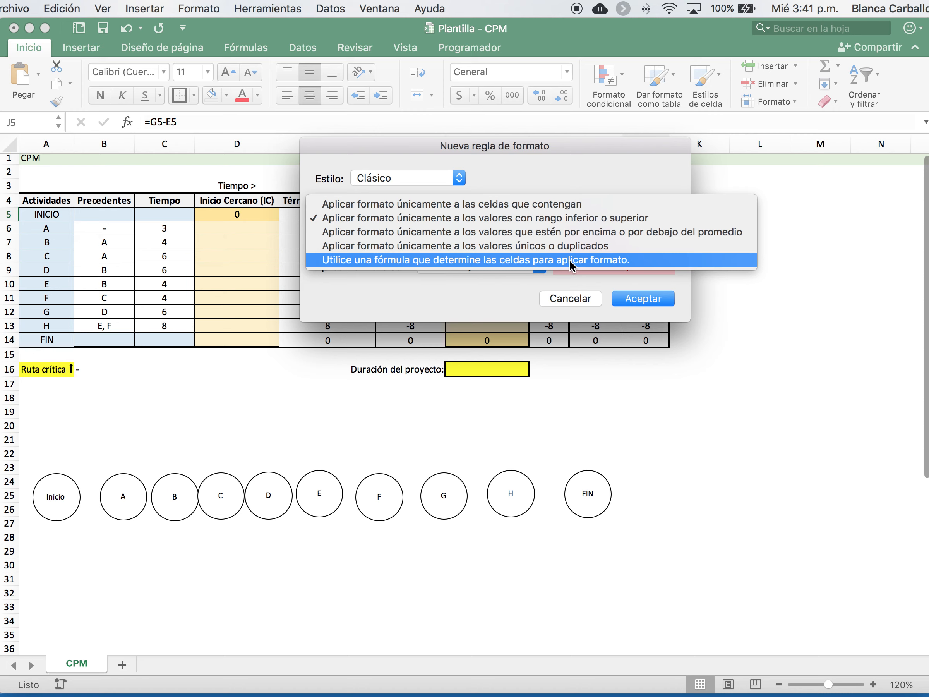
click(613, 260)
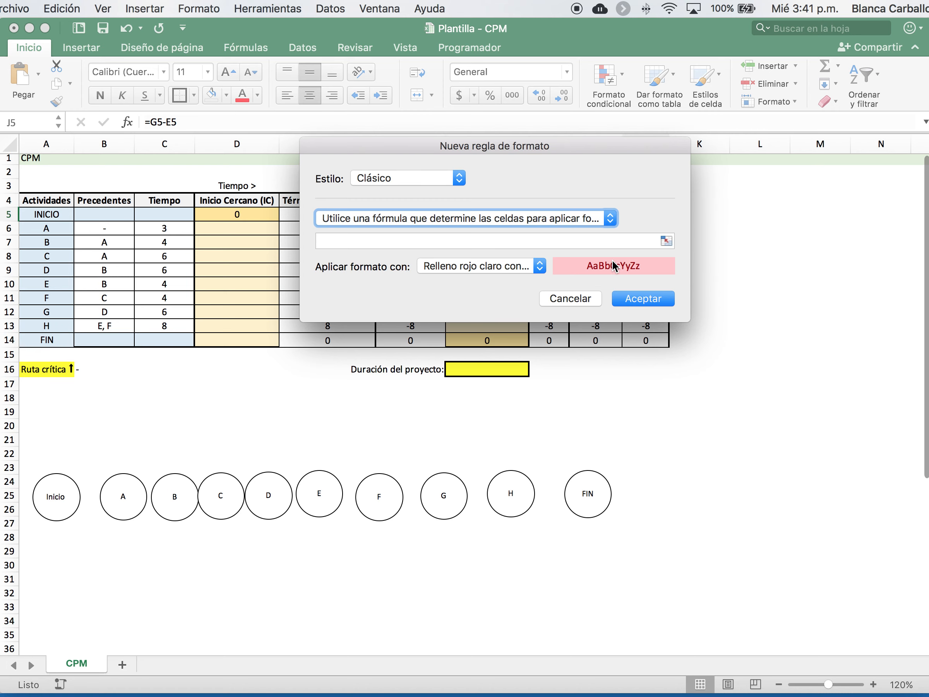
Step: Enter the rule formula =$I$5<>$J$5 by referencing the two Validación cells of the INICIO row
click(500, 244)
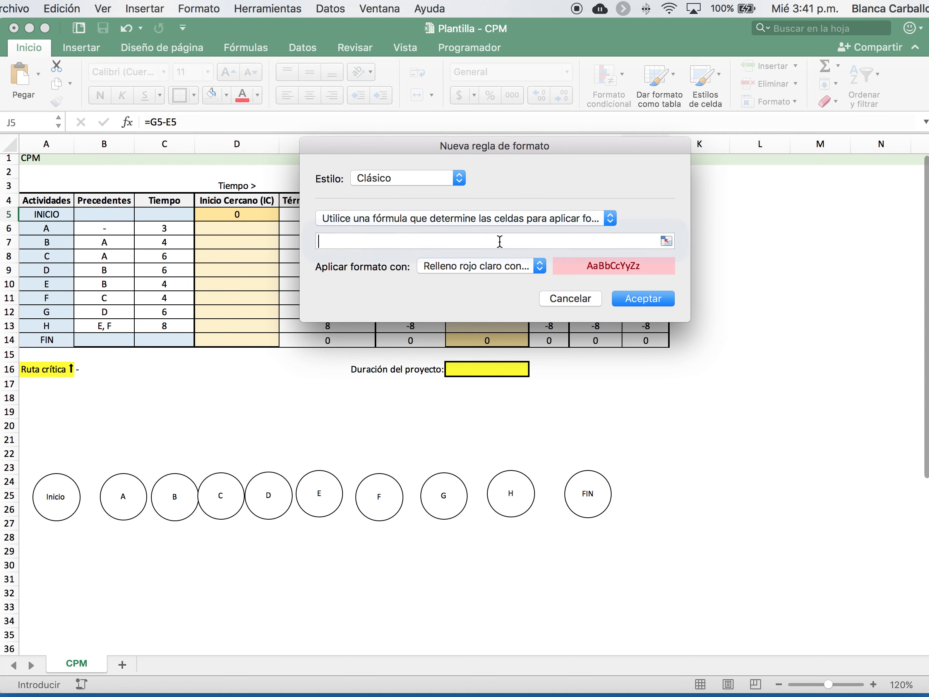
click(669, 240)
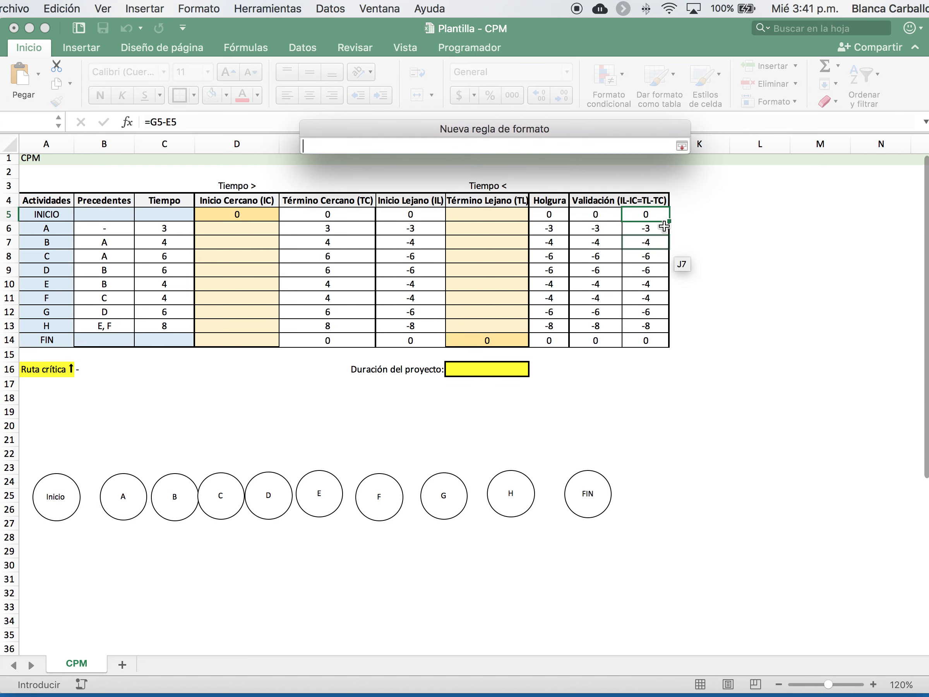
click(593, 213)
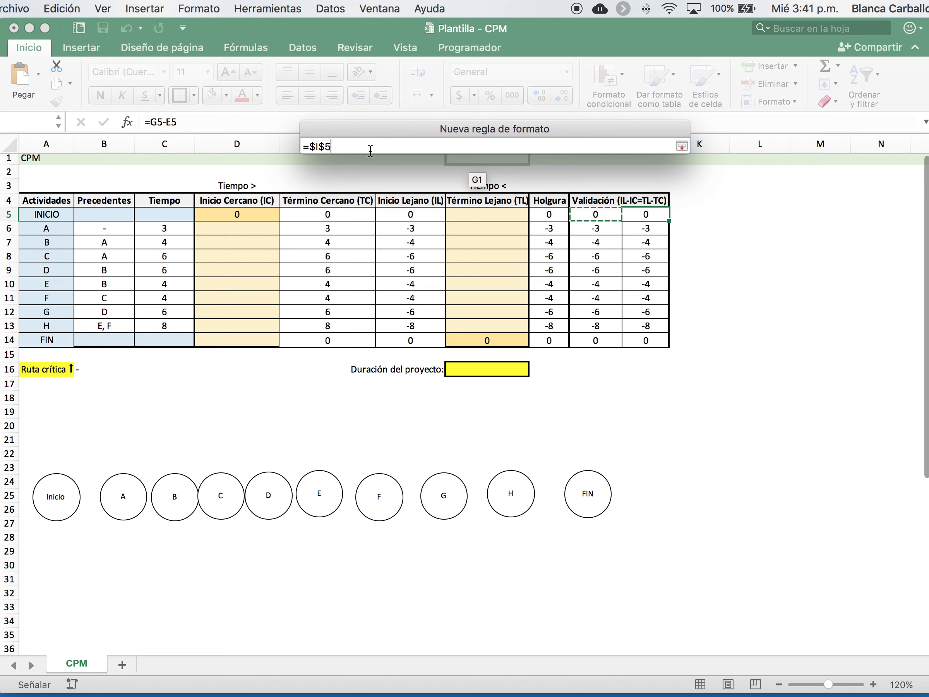
text(<>)
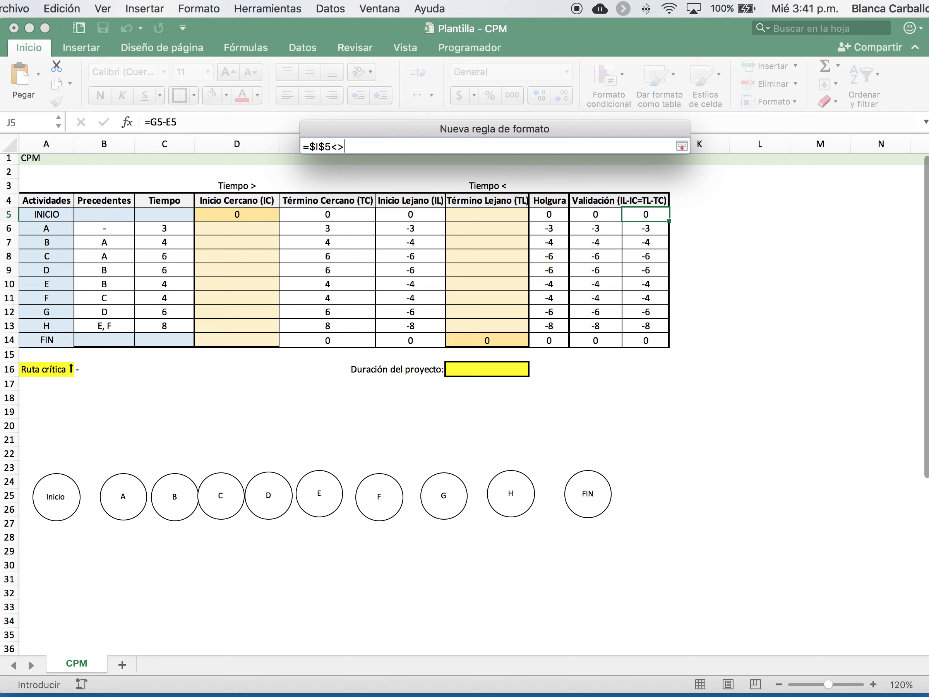
click(640, 216)
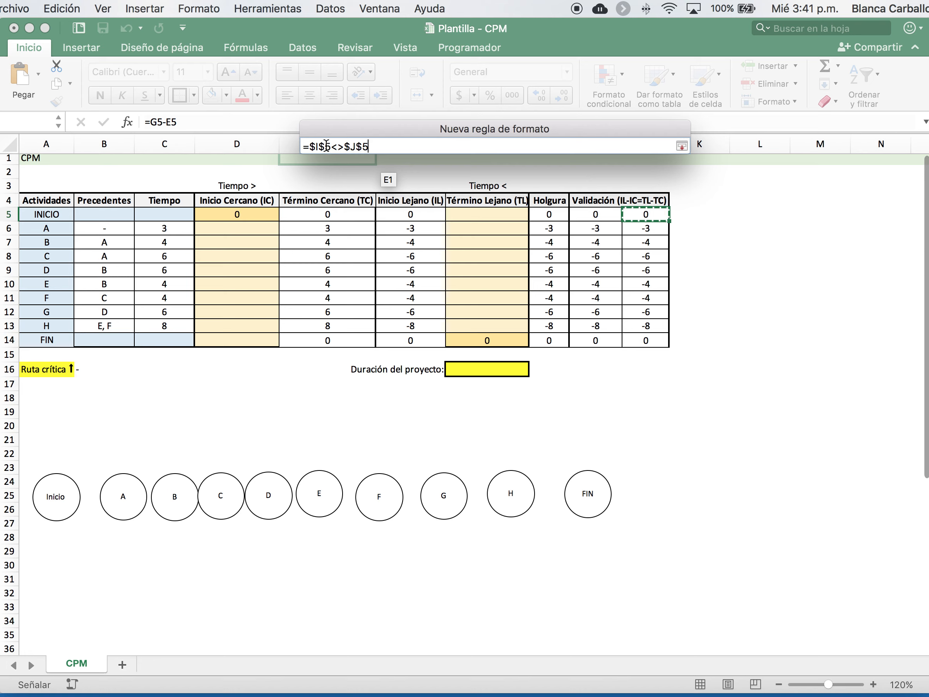
Step: Make the rule's references relative as =I5<>J5, accept it with the light red fill, and fill J5 down through J14
key(BackSpace)
click(311, 147)
key(BackSpace)
click(338, 147)
key(BackSpace)
click(344, 146)
key(BackSpace)
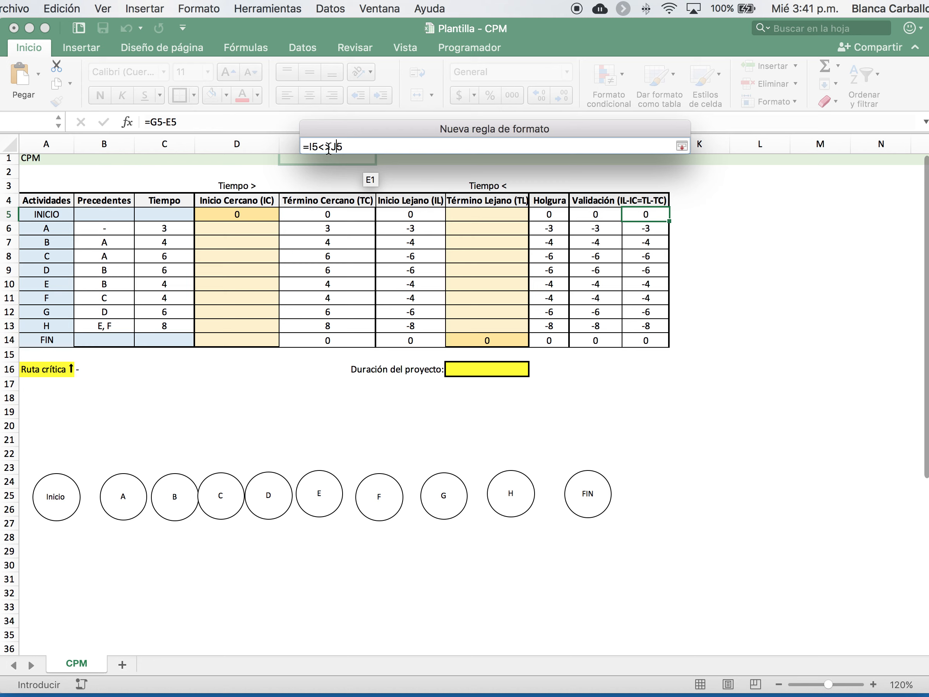
click(681, 146)
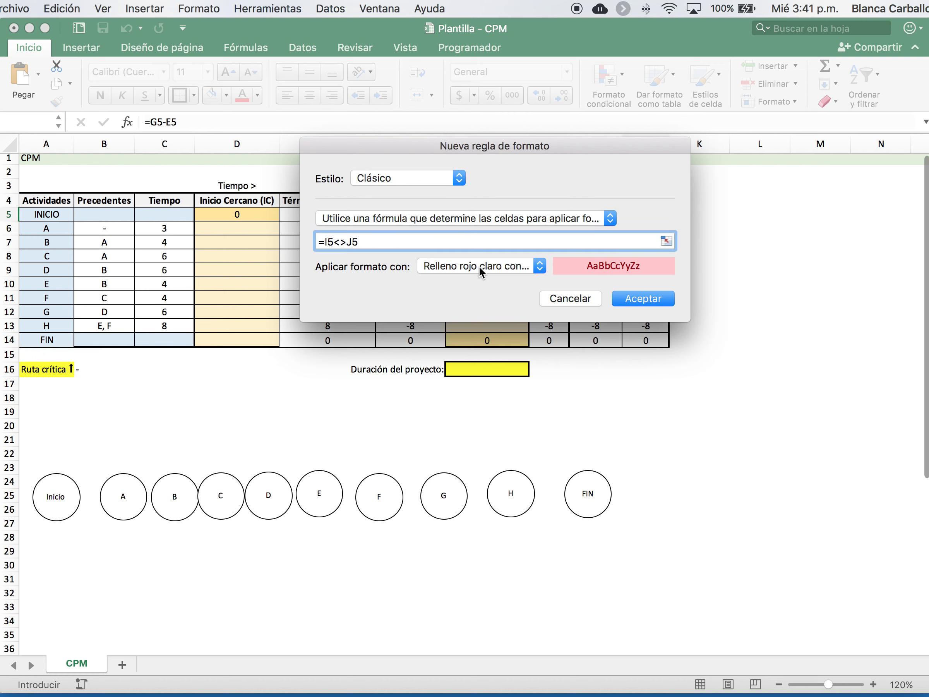
click(642, 297)
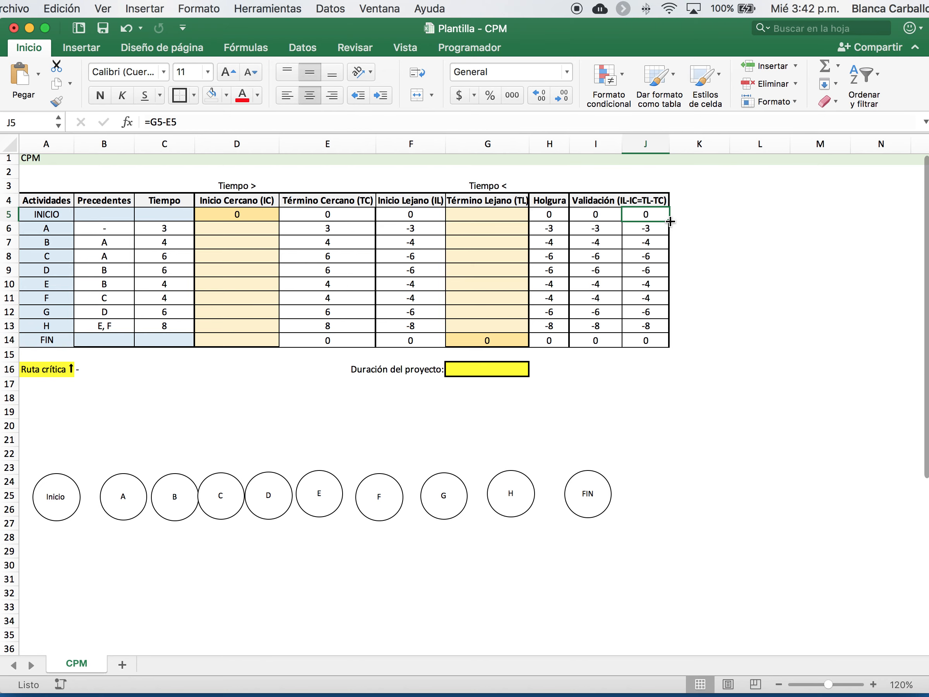
drag(670, 221, 655, 340)
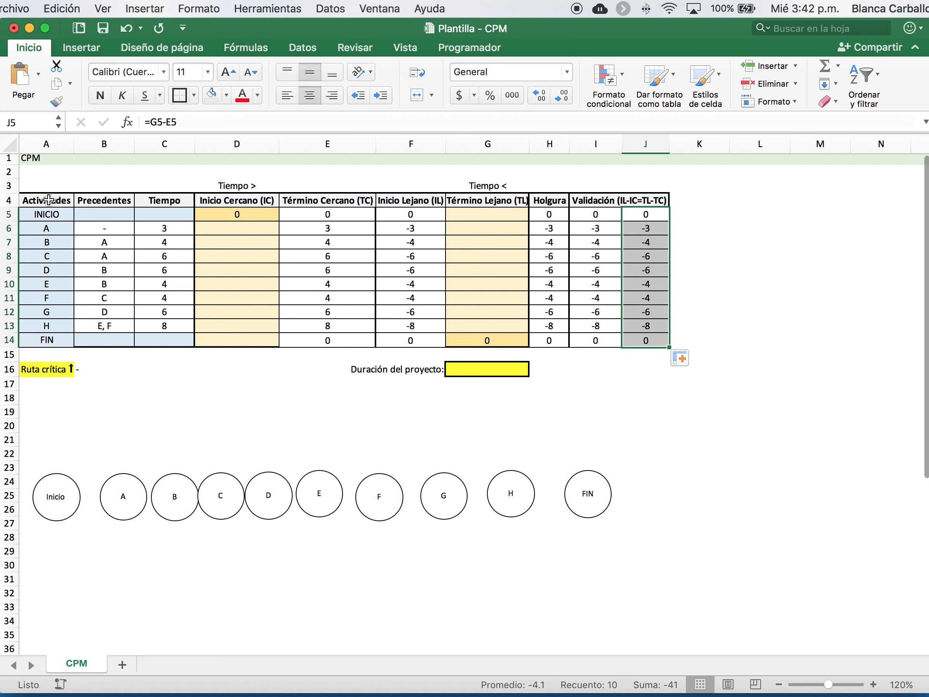
drag(46, 213, 46, 339)
click(50, 213)
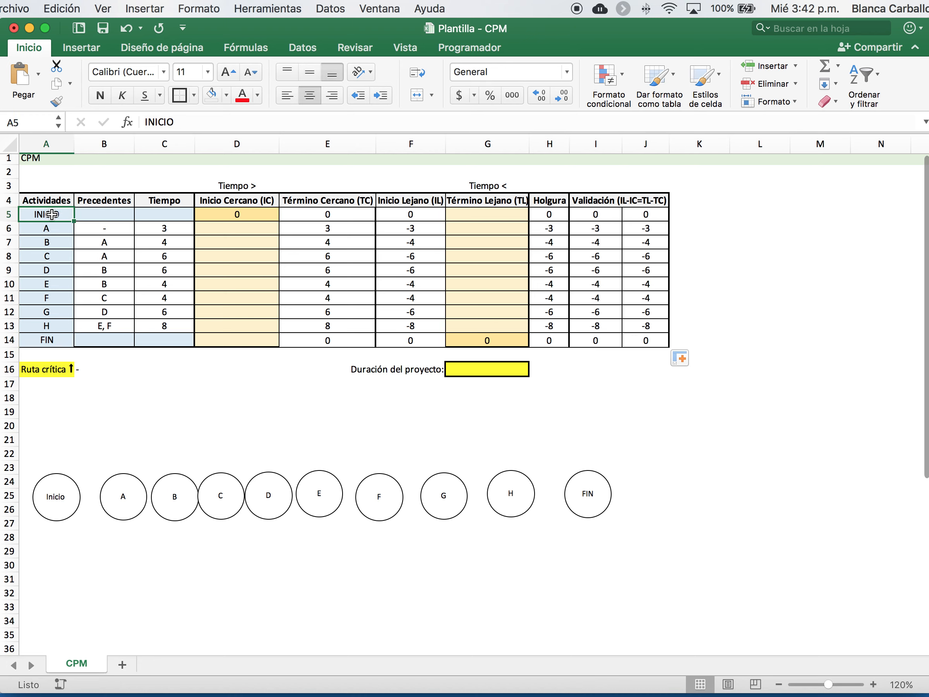
click(51, 369)
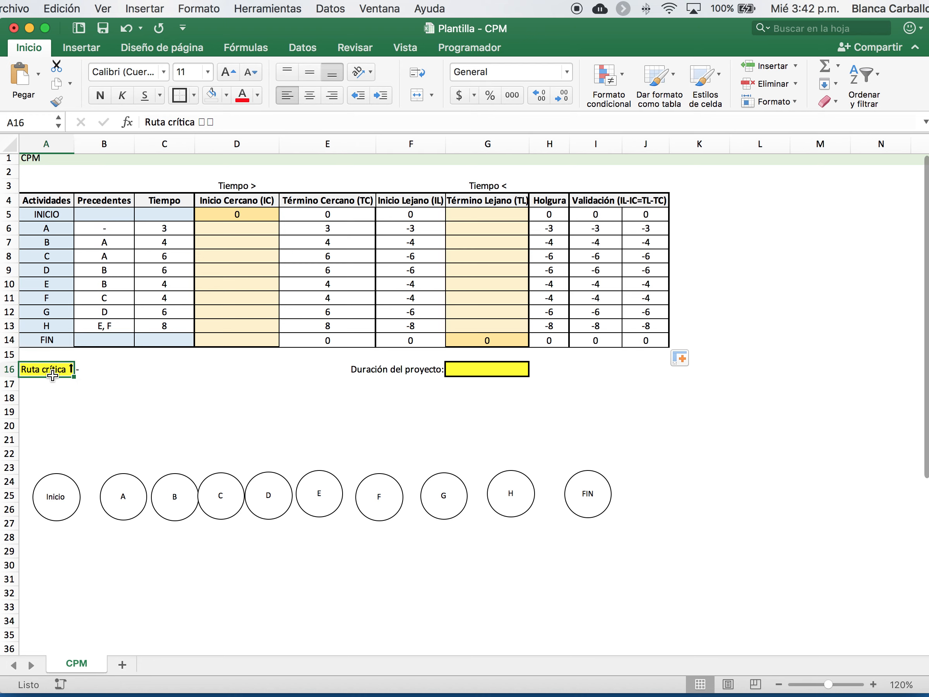
click(46, 213)
click(43, 231)
click(41, 269)
click(38, 303)
Step: Start a new conditional formatting rule for A5 (INICIO) with the Clásico style, using a formula to determine the cells to format
click(52, 215)
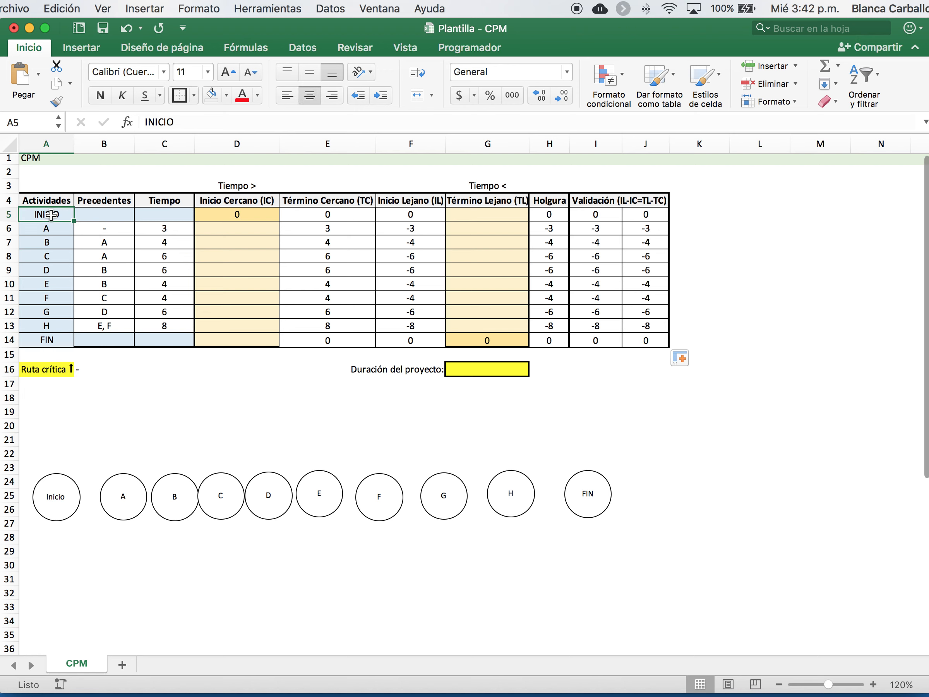
click(621, 85)
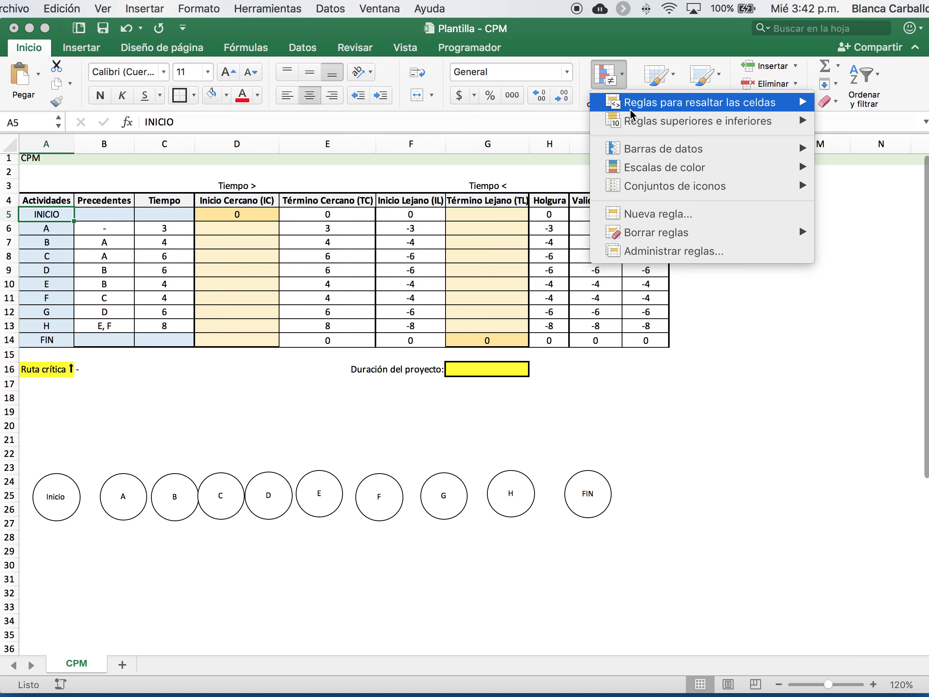
click(643, 214)
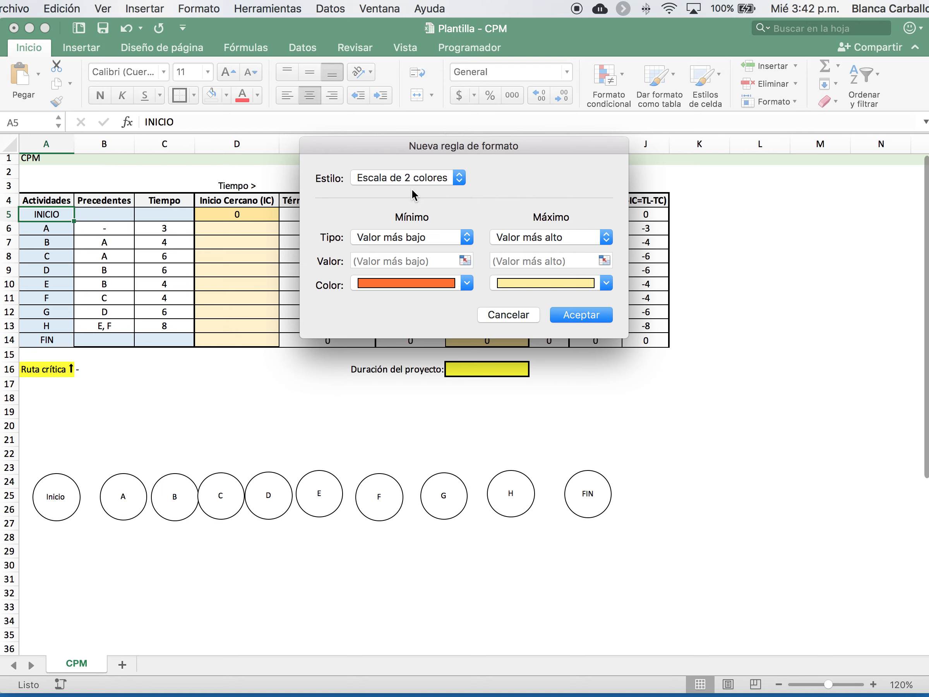
click(425, 181)
click(376, 233)
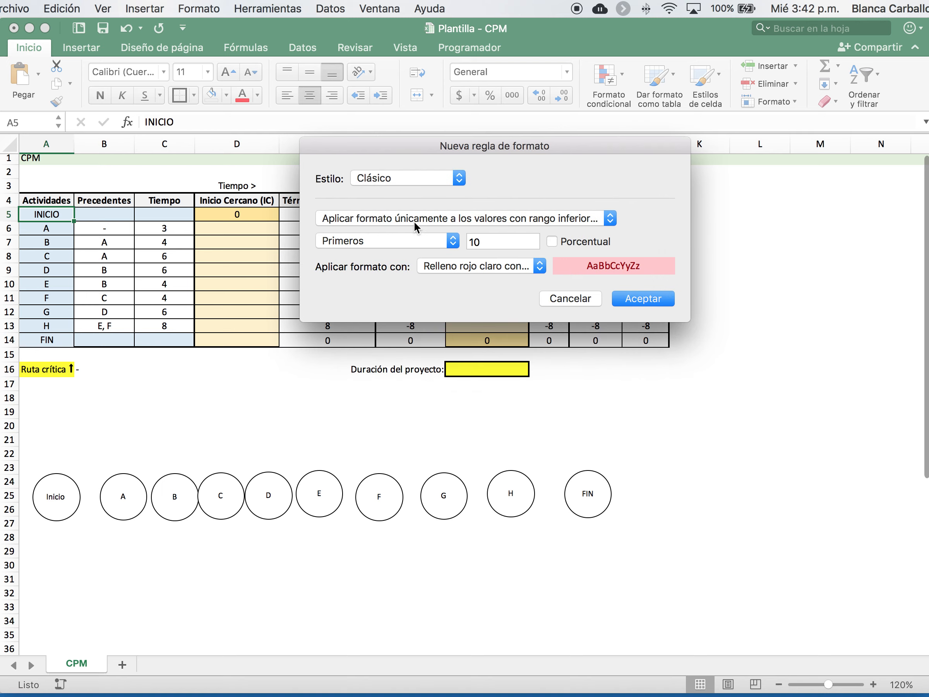
click(405, 218)
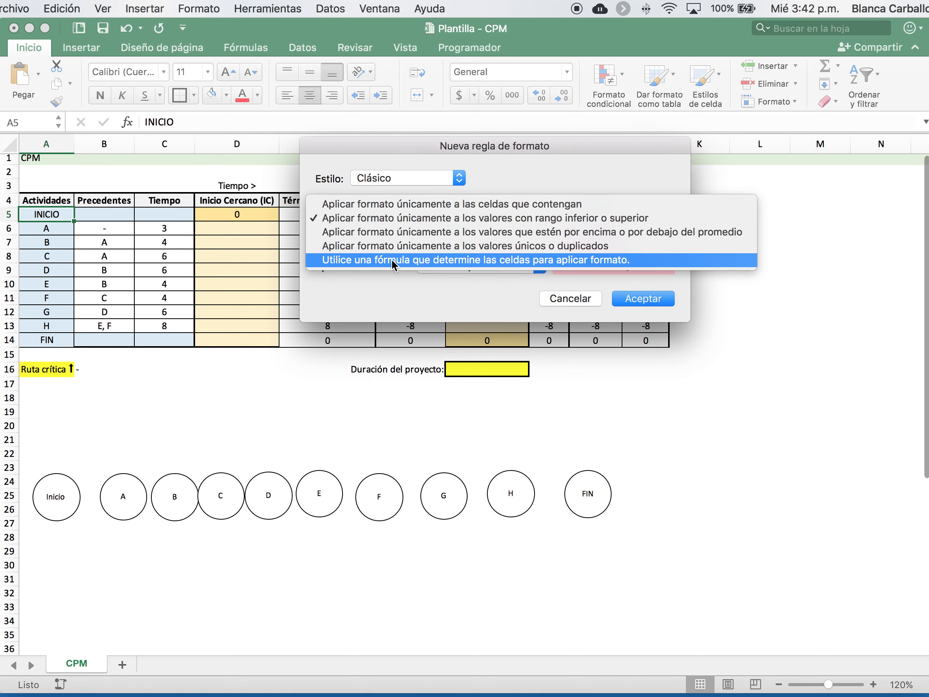
click(556, 261)
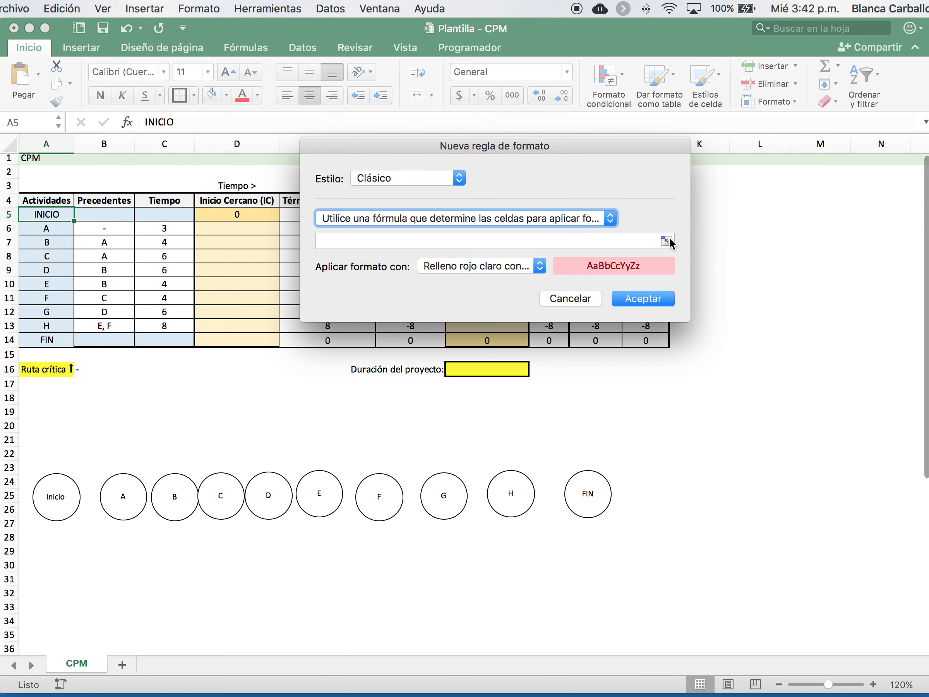
Step: Enter the rule formula =H5=0 with a relative reference to the Holgura cell of the INICIO row
click(666, 241)
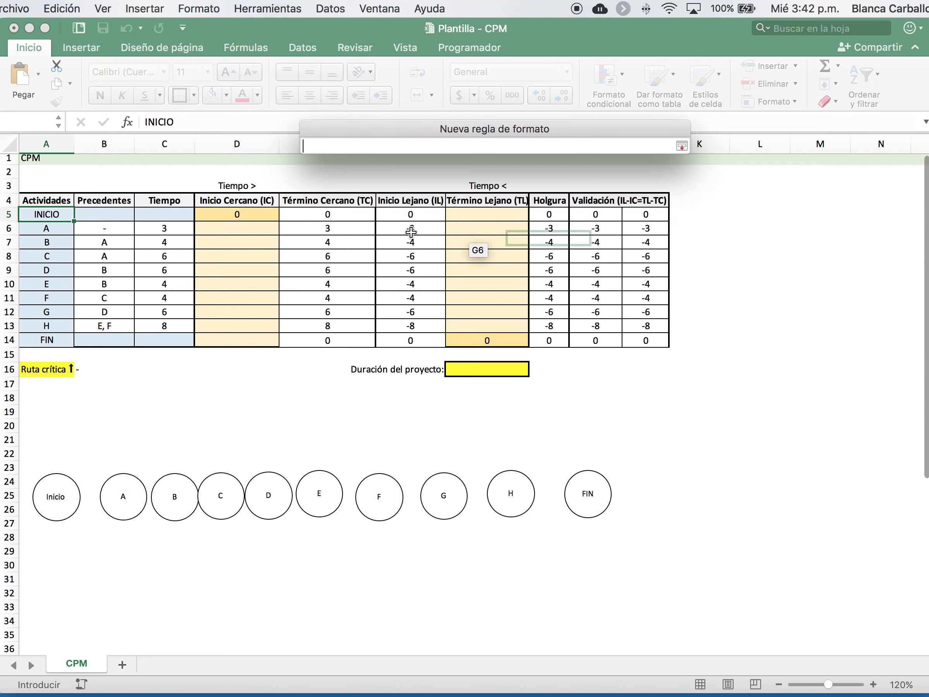
click(559, 218)
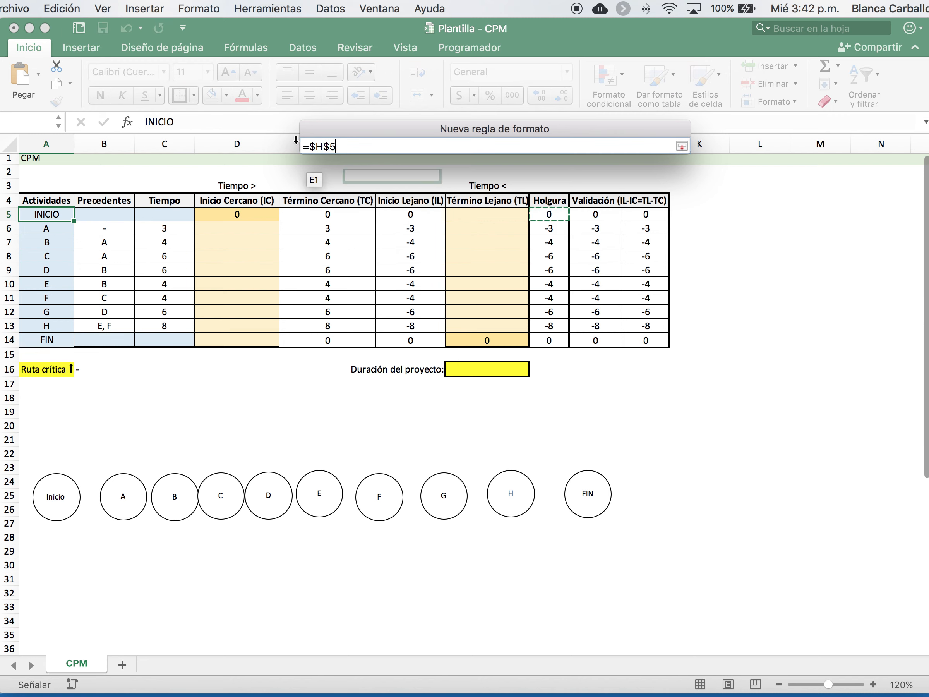
text(=0)
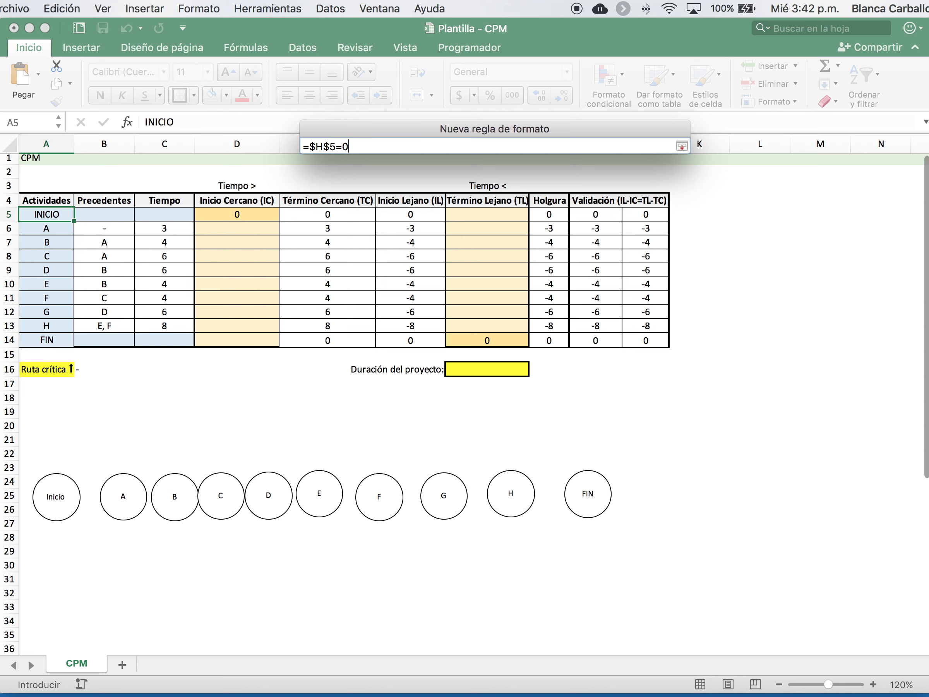
click(328, 146)
key(BackSpace)
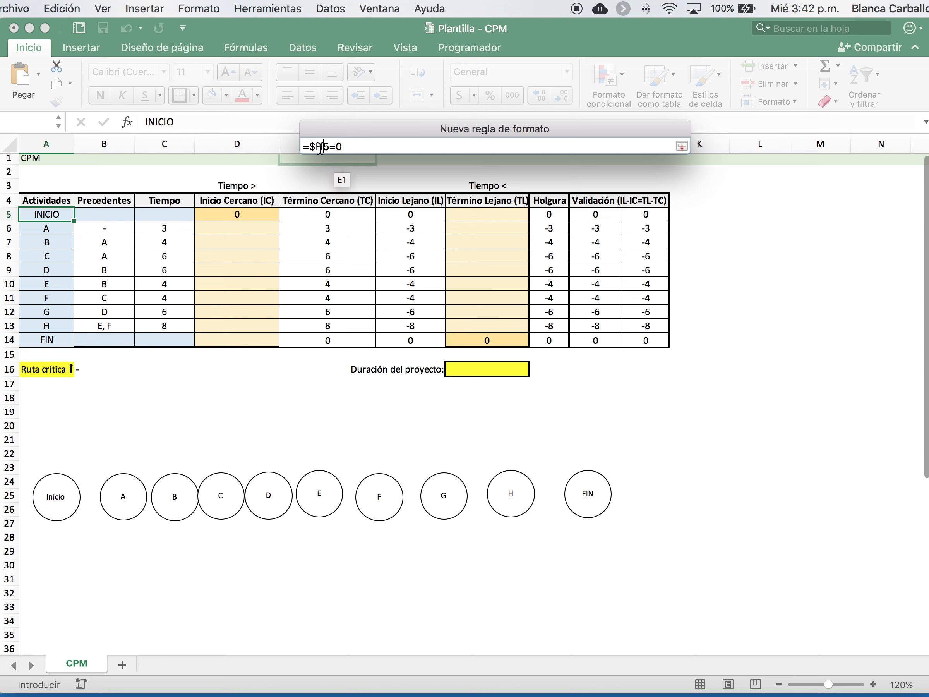
click(317, 147)
key(BackSpace)
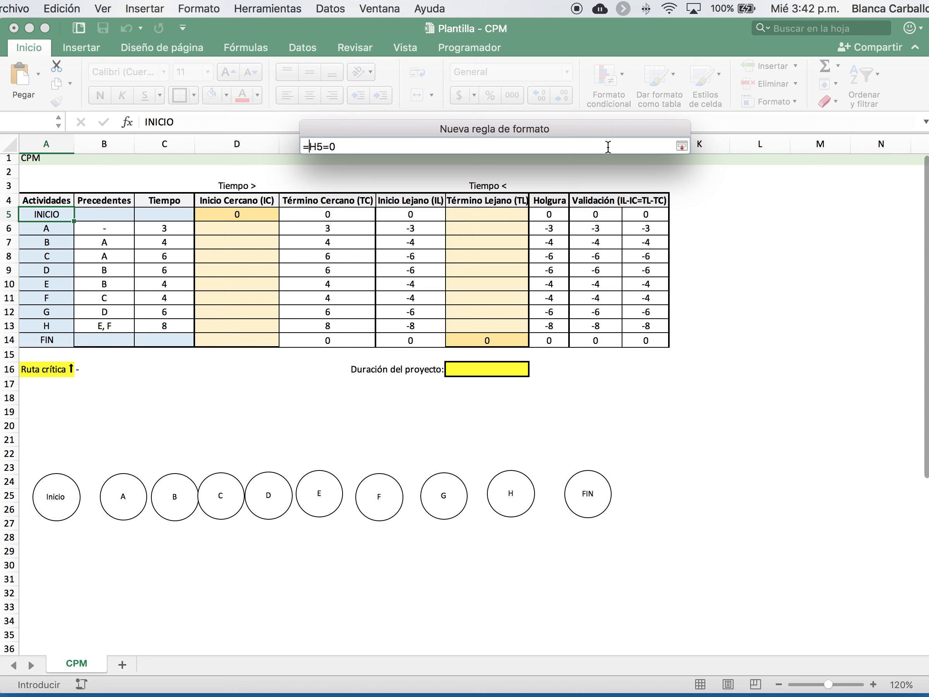
click(682, 147)
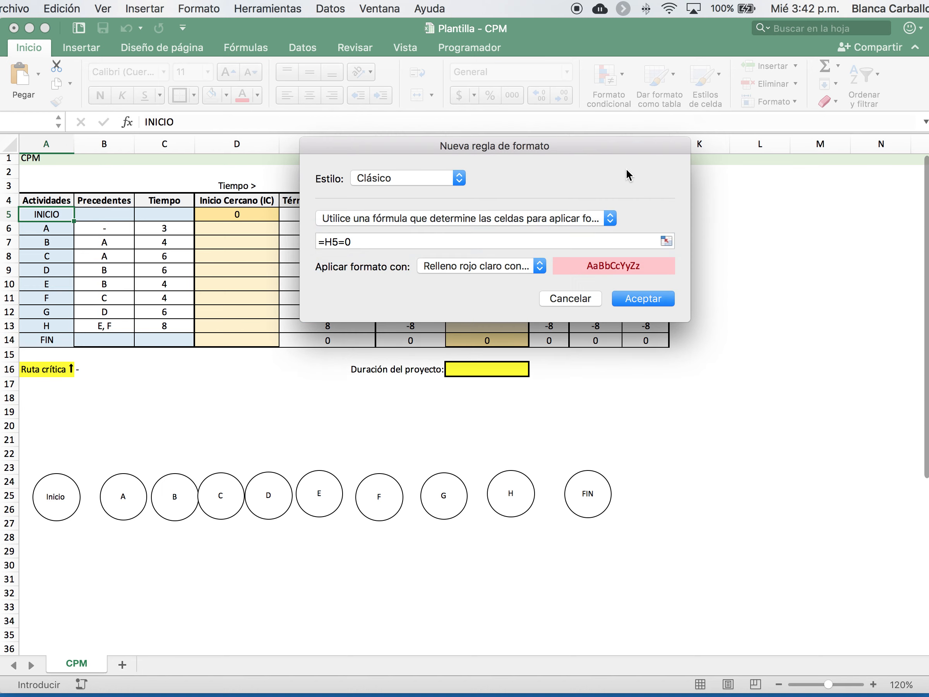
Step: Give the rule a custom format with a yellow background fill and accept the rule
click(490, 265)
click(479, 347)
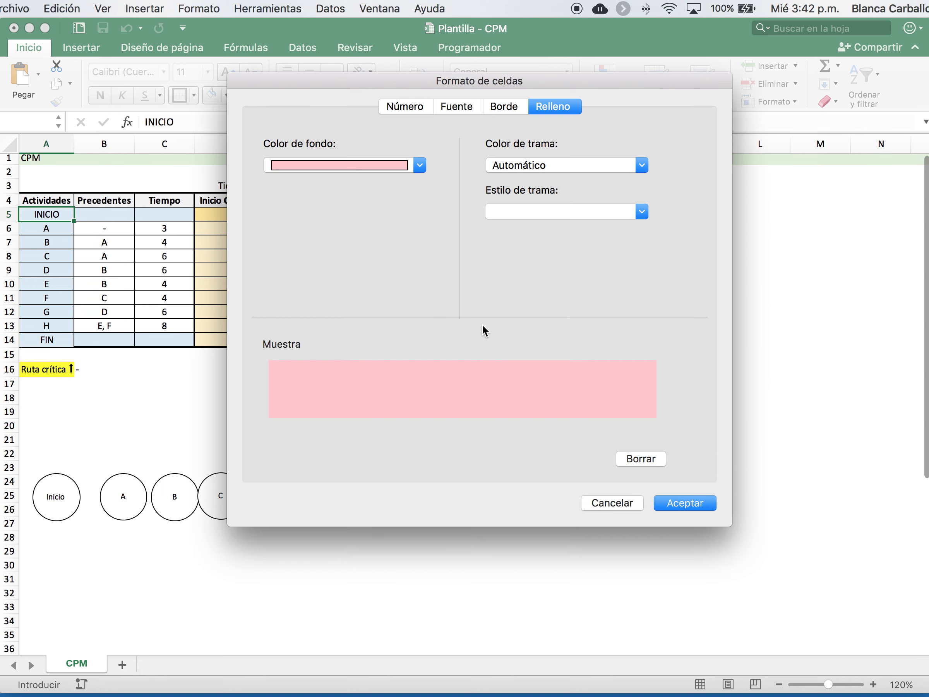
click(380, 165)
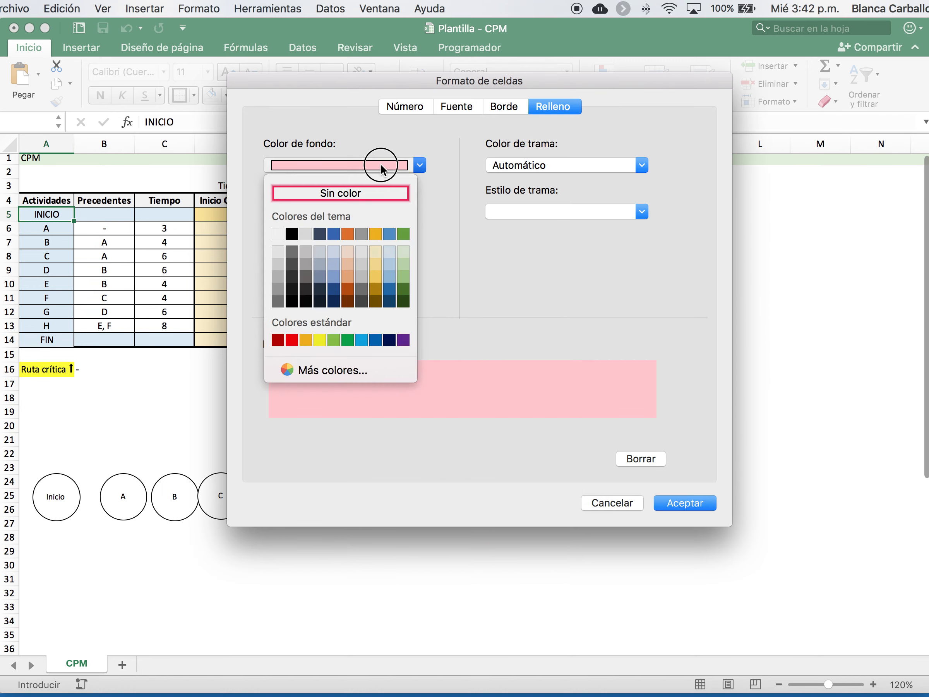
click(320, 339)
click(687, 503)
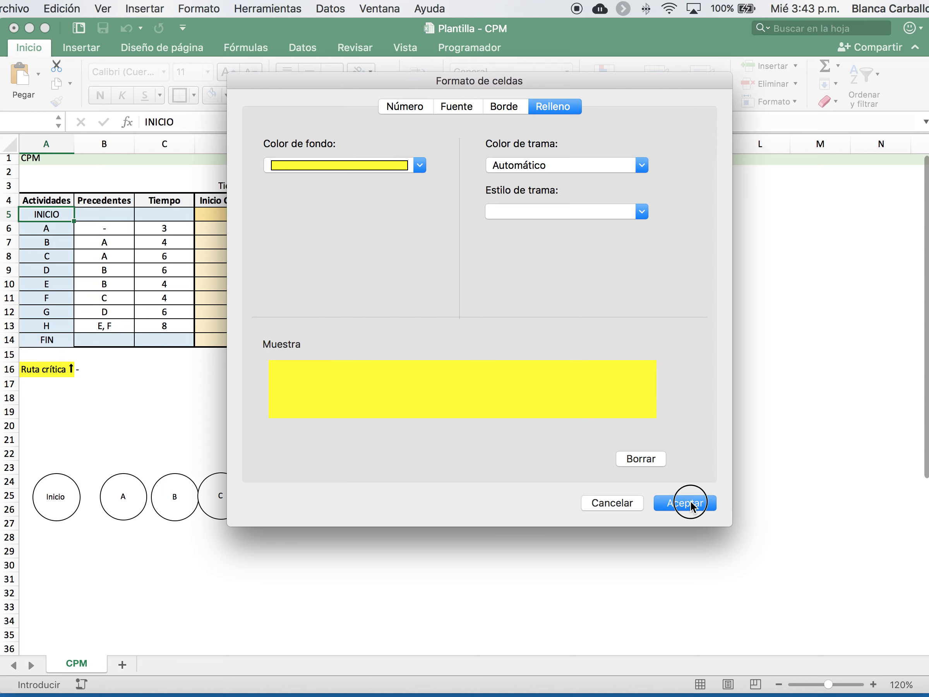
click(641, 300)
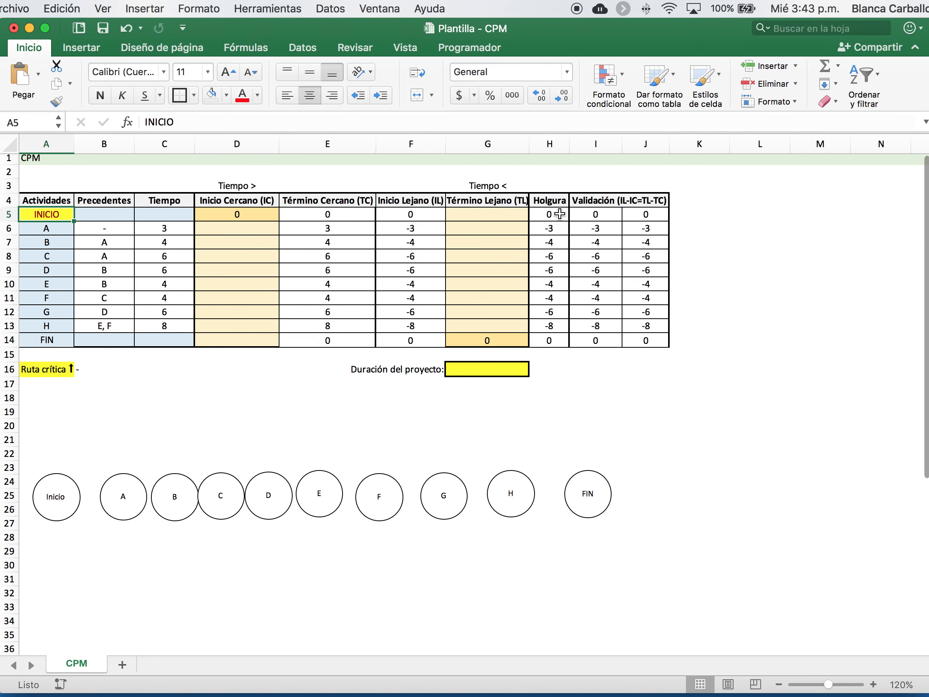
Step: Copy the formatting of A5 onto the activity cells A6 through A14
click(548, 216)
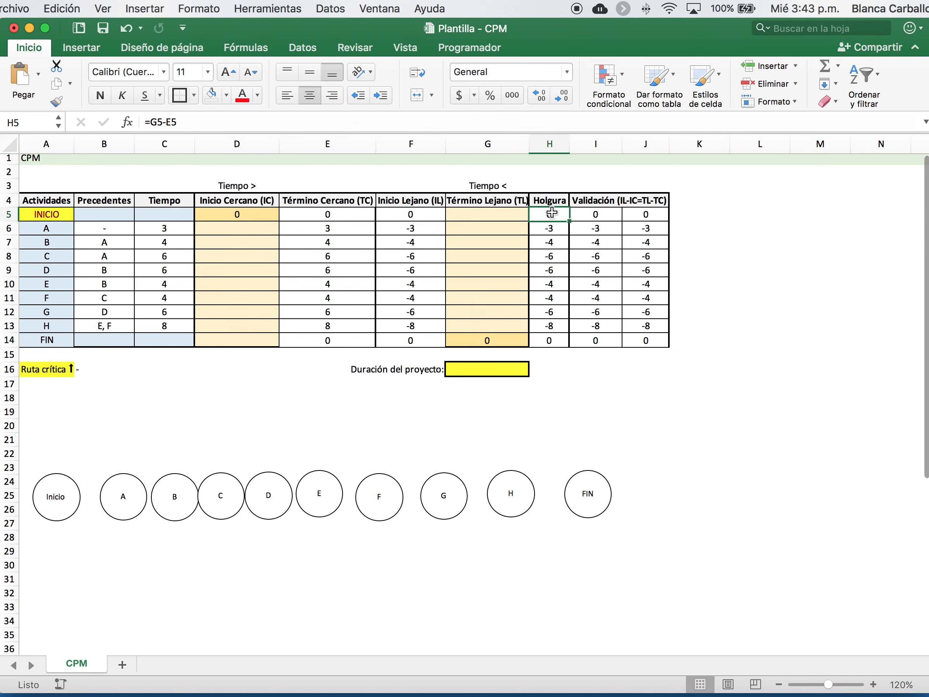
click(48, 213)
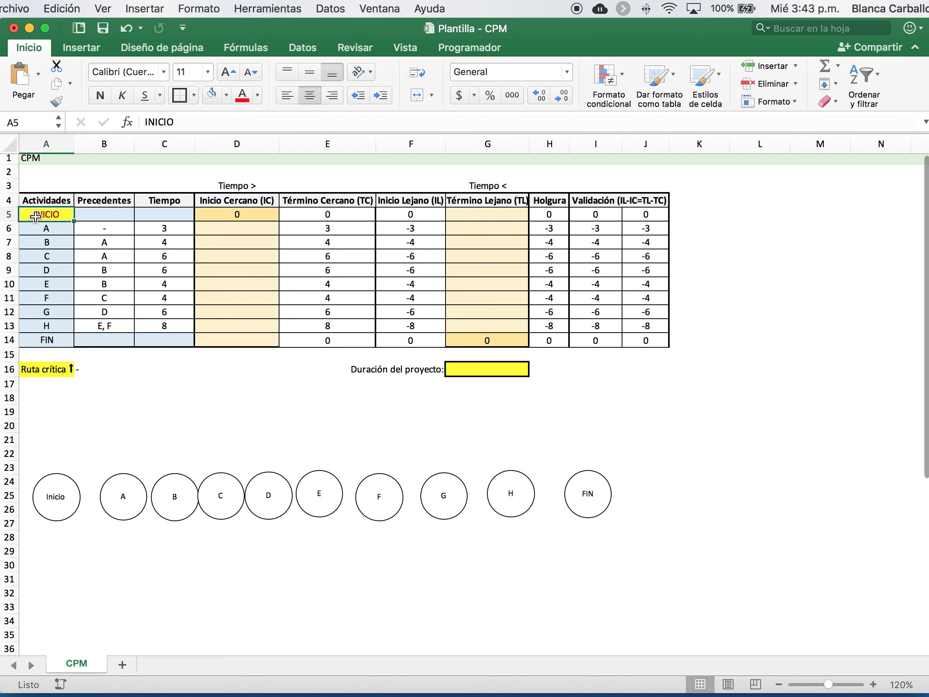
click(58, 102)
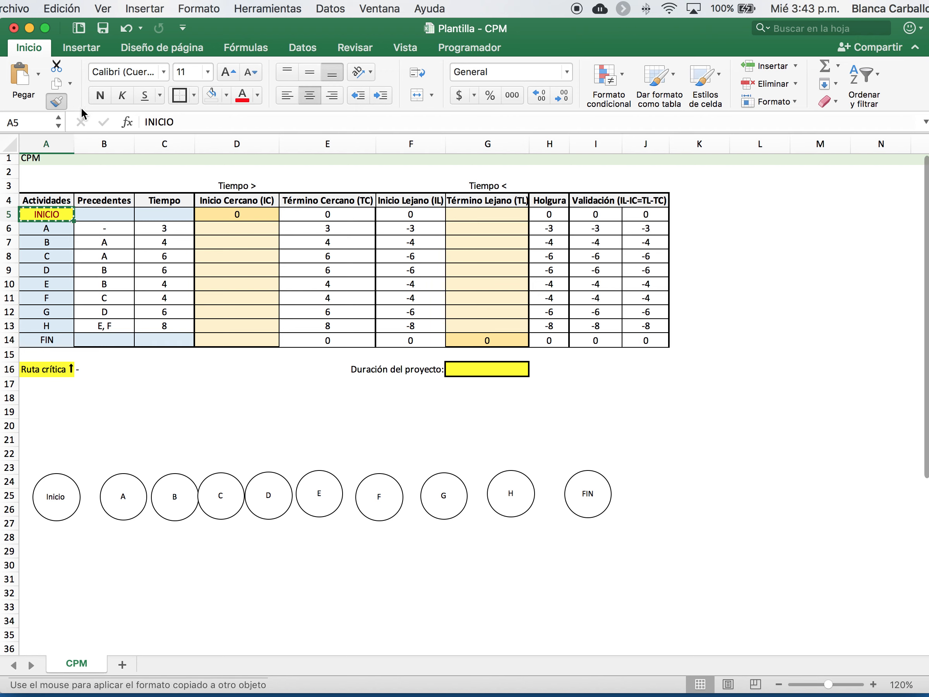
drag(47, 227, 49, 336)
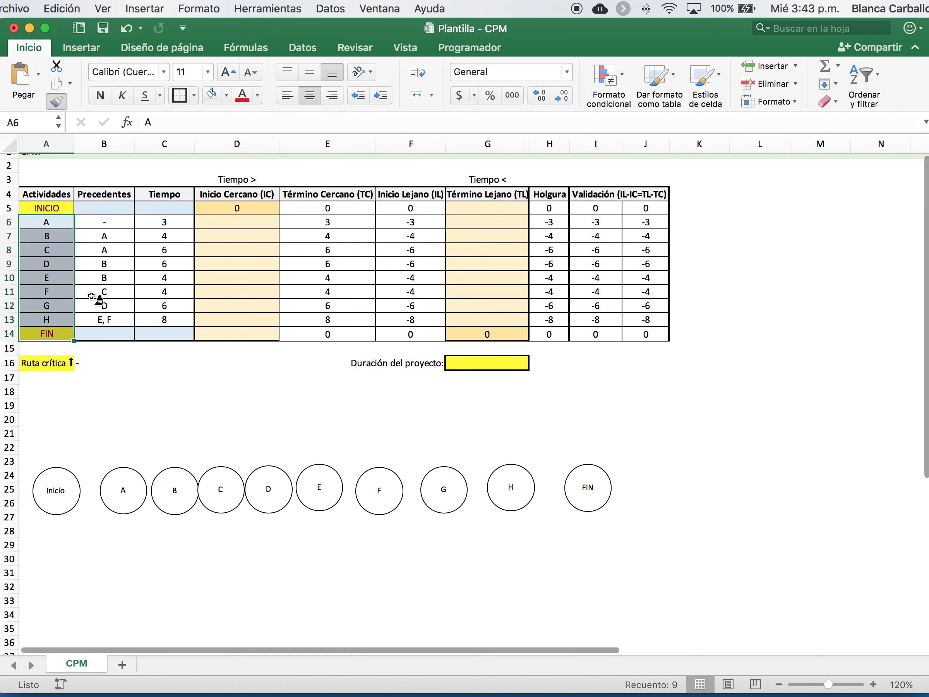
scroll(299, 261, up, 1)
Step: Review the Holgura column against the highlighted activities, the empty IC and TL cells, and the diagram's Inicio and FIN circles
click(40, 218)
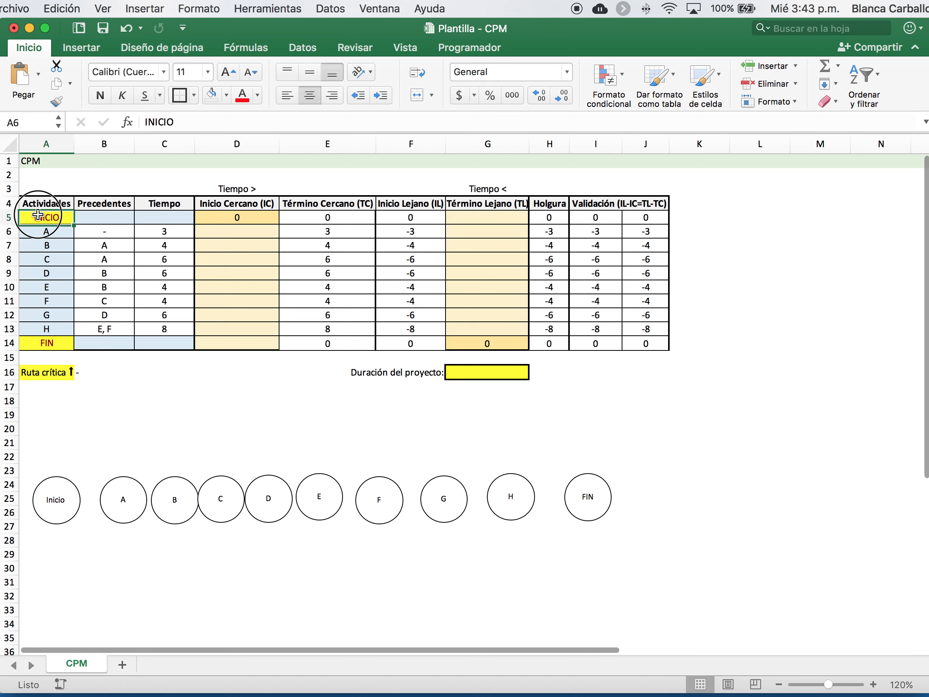
click(554, 219)
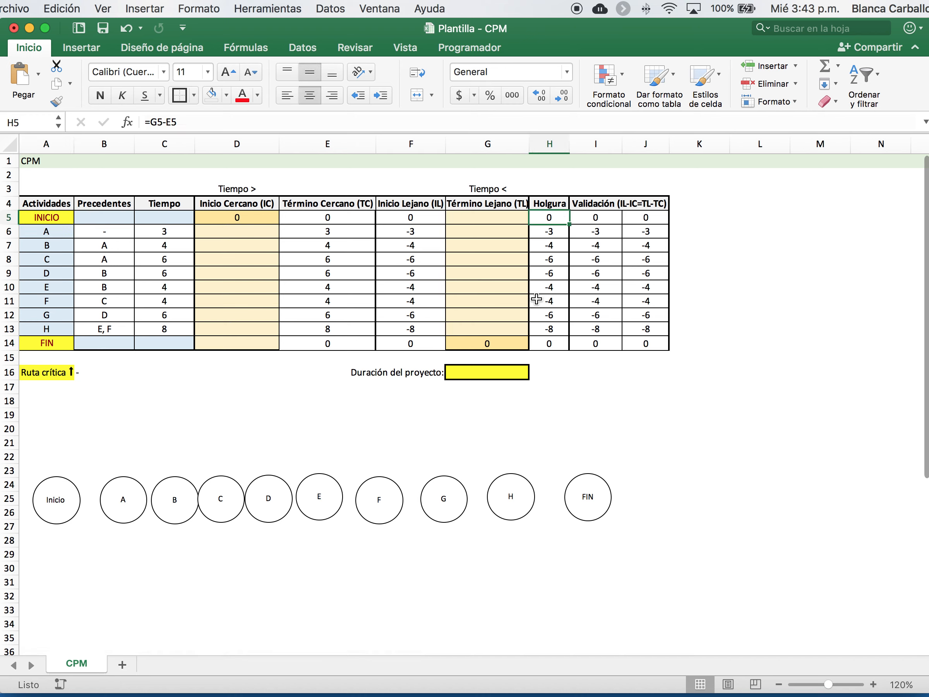
click(553, 343)
click(550, 216)
drag(550, 231, 551, 331)
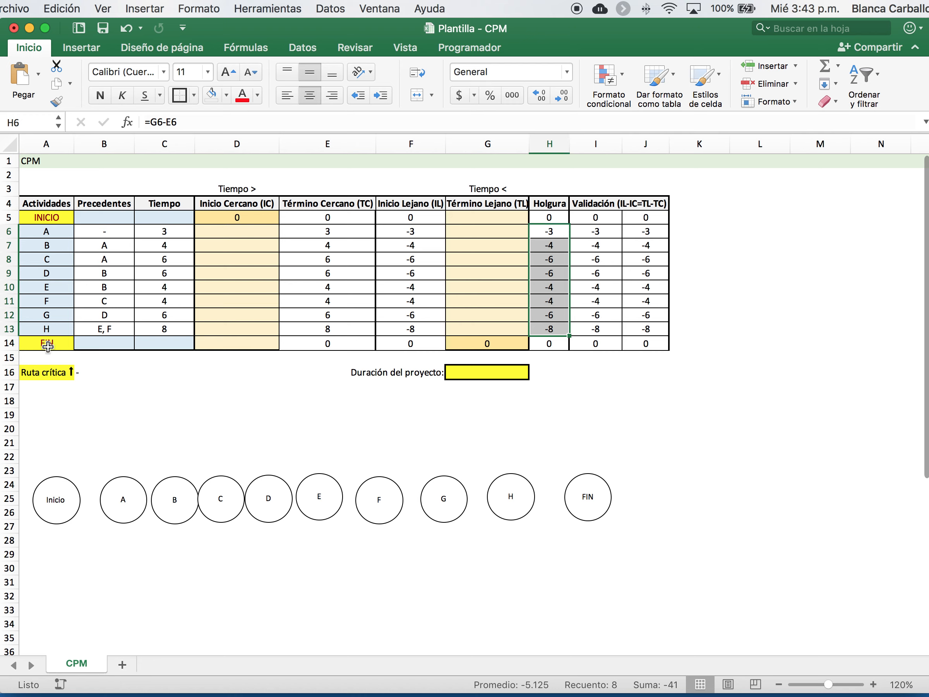
click(254, 235)
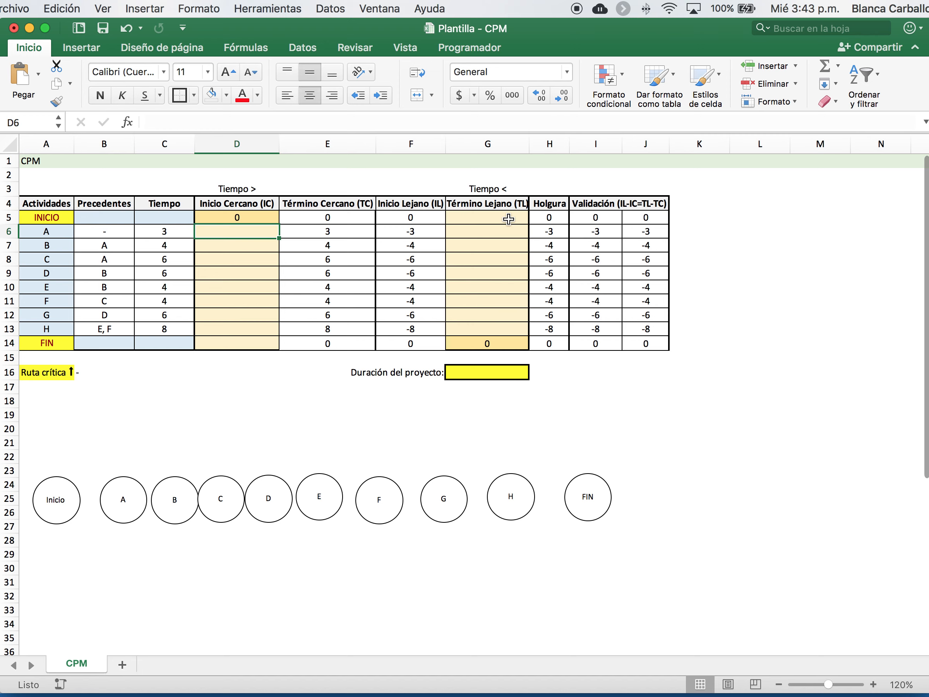
drag(468, 217, 481, 328)
scroll(481, 328, right, 1)
scroll(483, 333, left, 1)
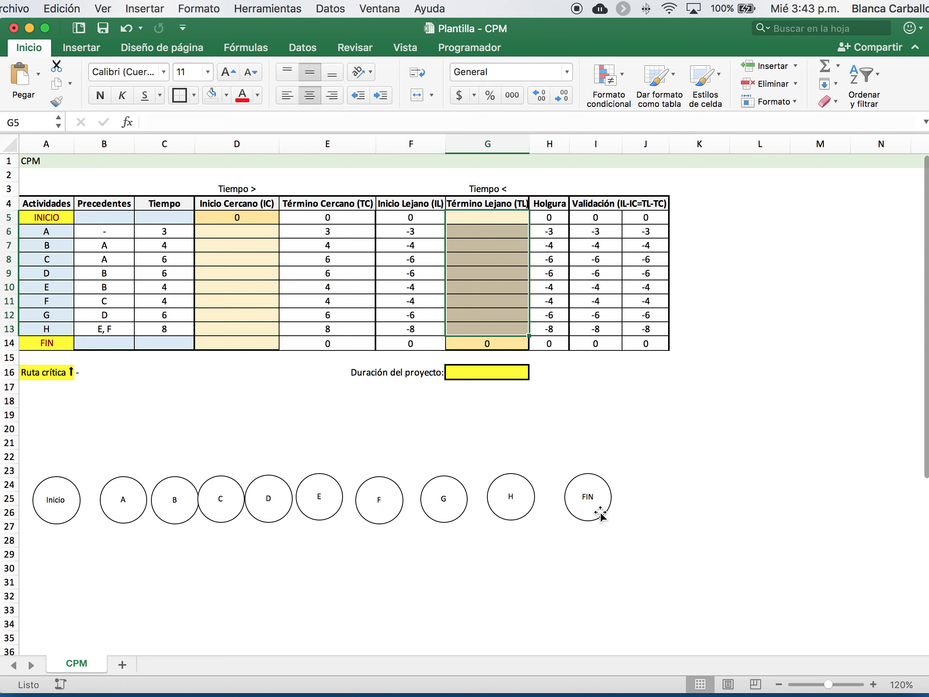
click(48, 502)
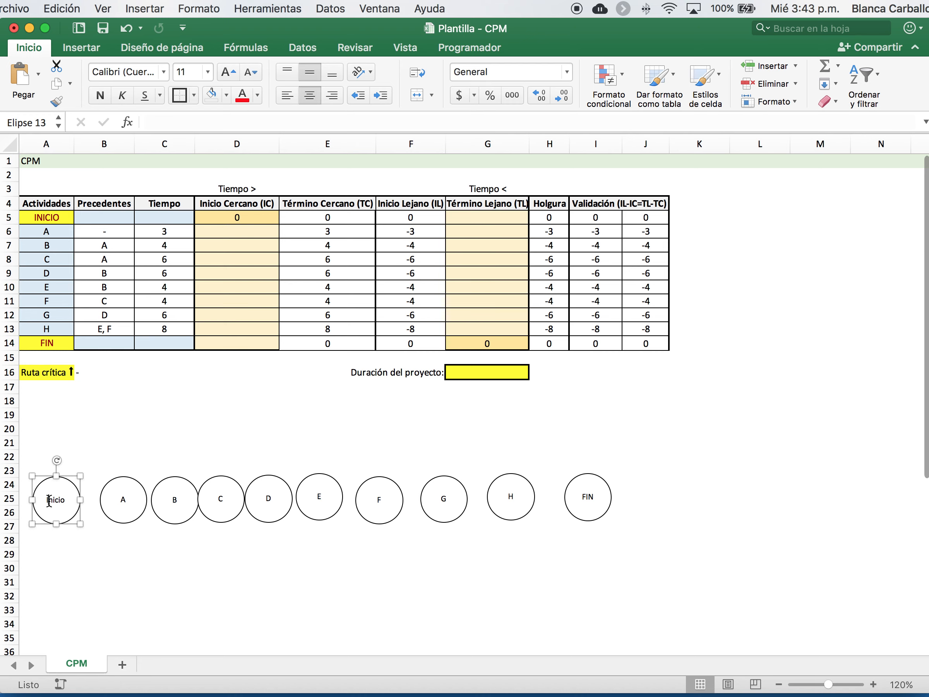
click(590, 476)
scroll(591, 477, right, 1)
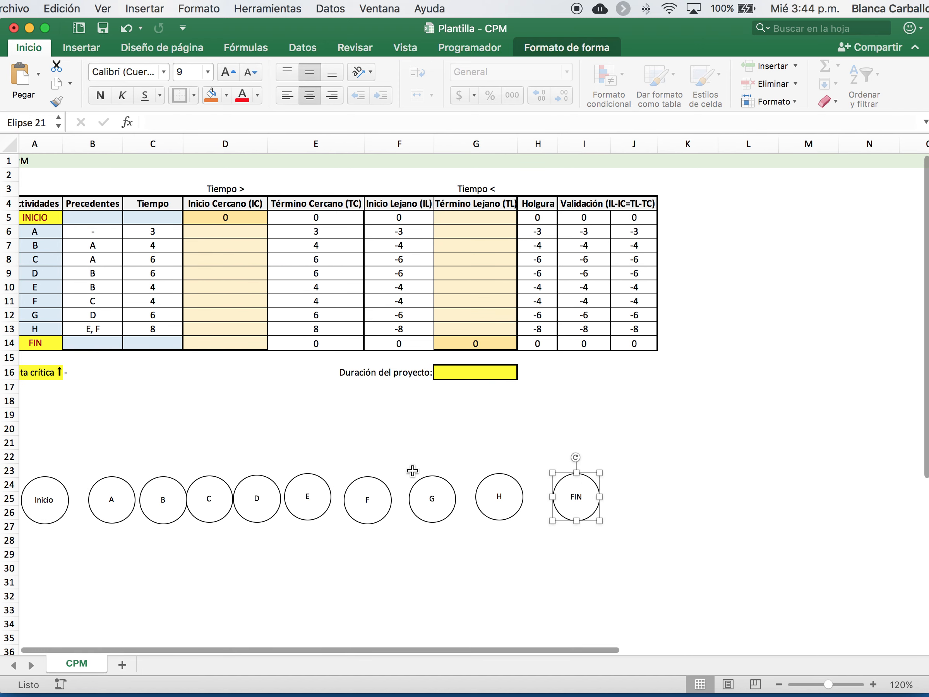
scroll(282, 468, left, 1)
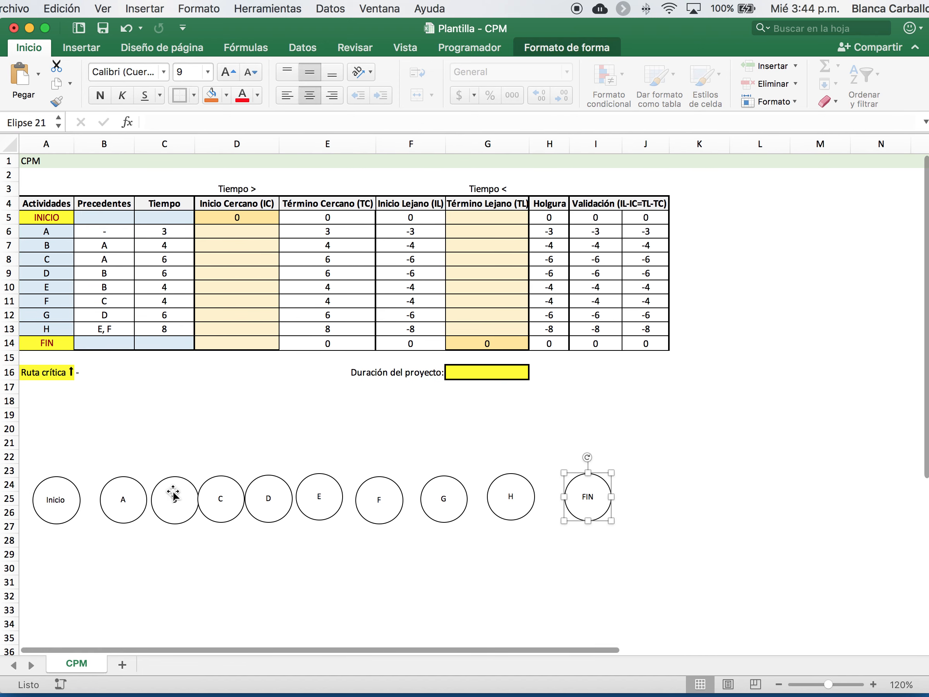
Step: Check the precedents of A, B and C, and arrange circles B and C after A, with B above and C below
drag(56, 234, 101, 328)
drag(52, 236, 110, 231)
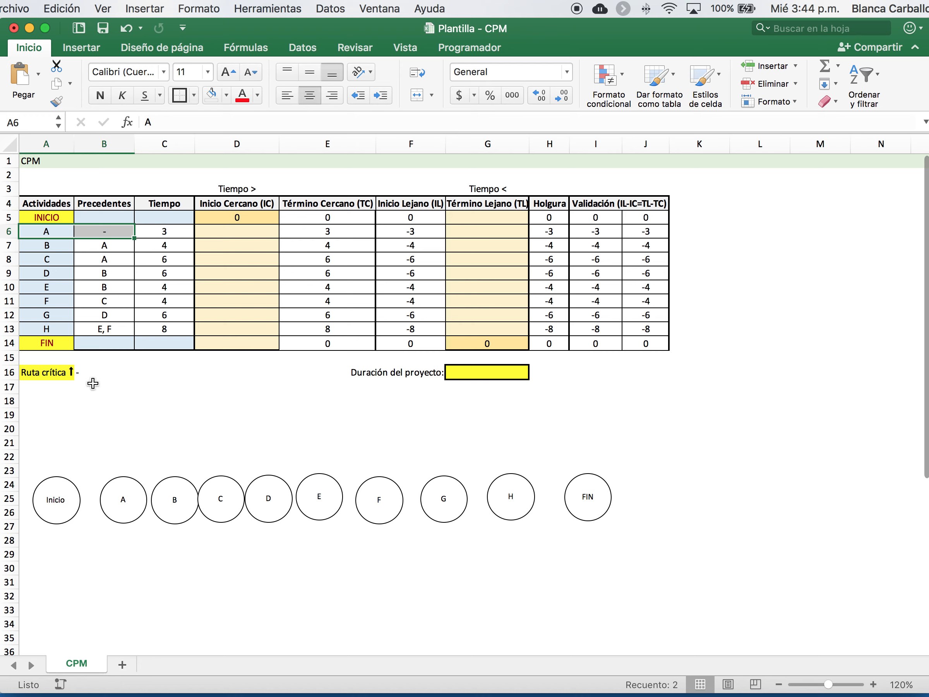
drag(49, 248, 101, 247)
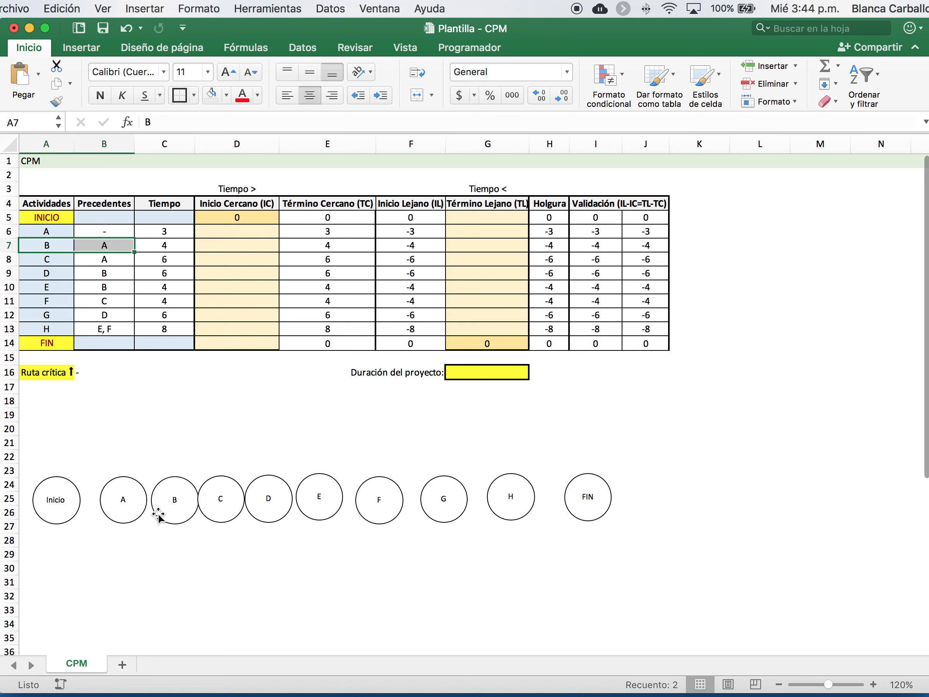
drag(169, 523, 184, 519)
drag(63, 259, 103, 259)
drag(226, 507, 209, 467)
drag(200, 531, 201, 531)
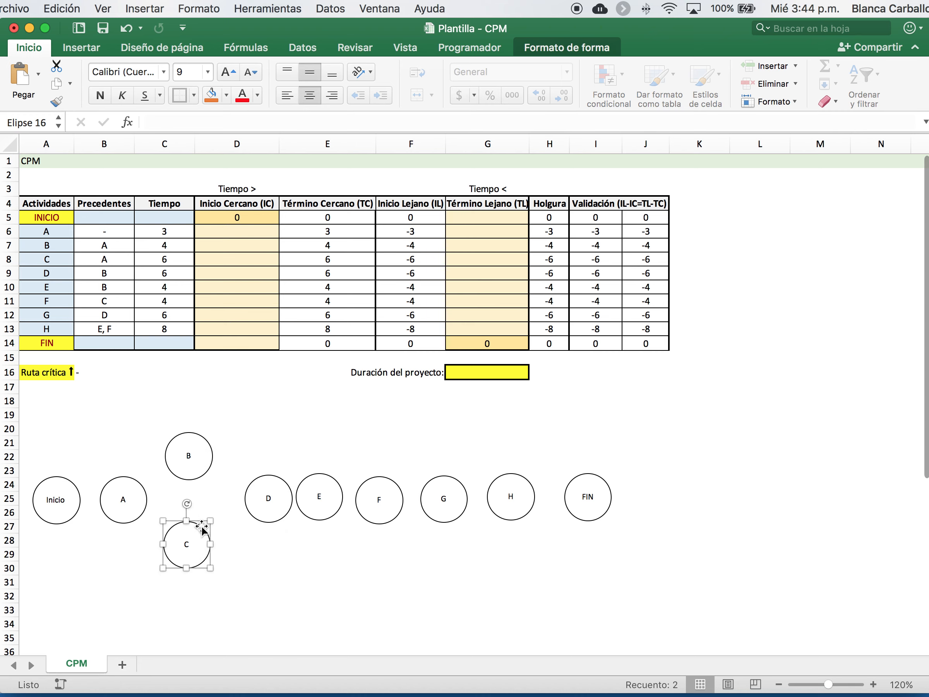
Step: Check the precedents of D and E, and stack their circles one column after B, with D above E
drag(46, 272, 127, 273)
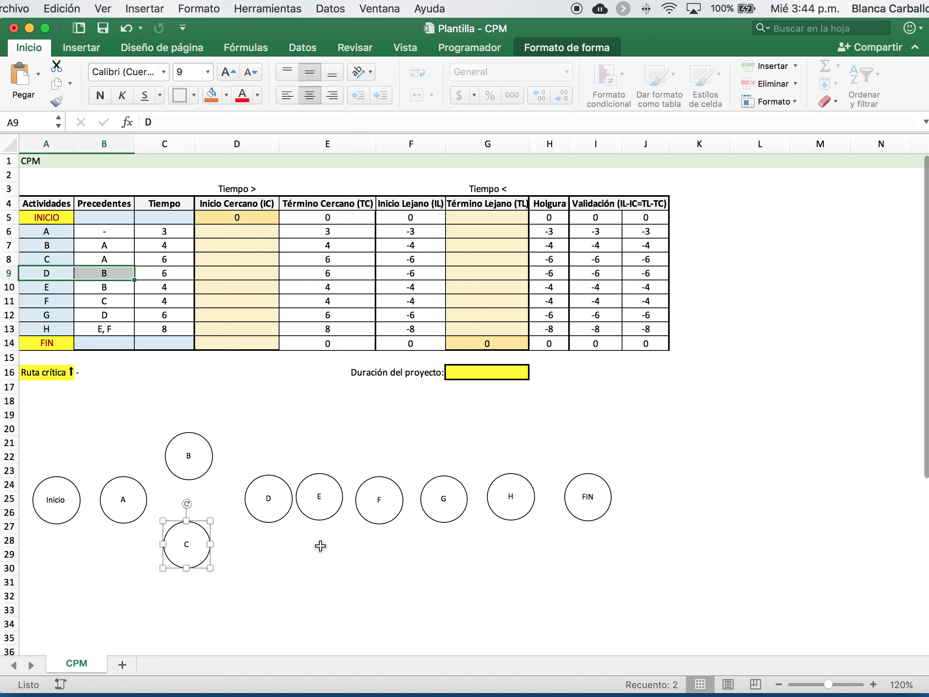
drag(270, 518, 266, 475)
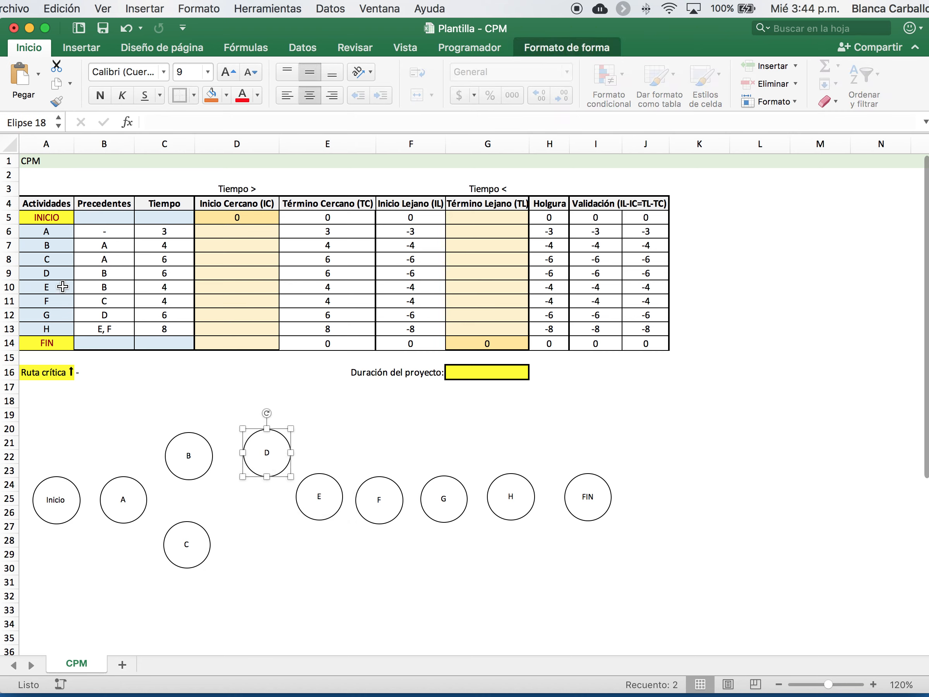
drag(63, 287, 114, 287)
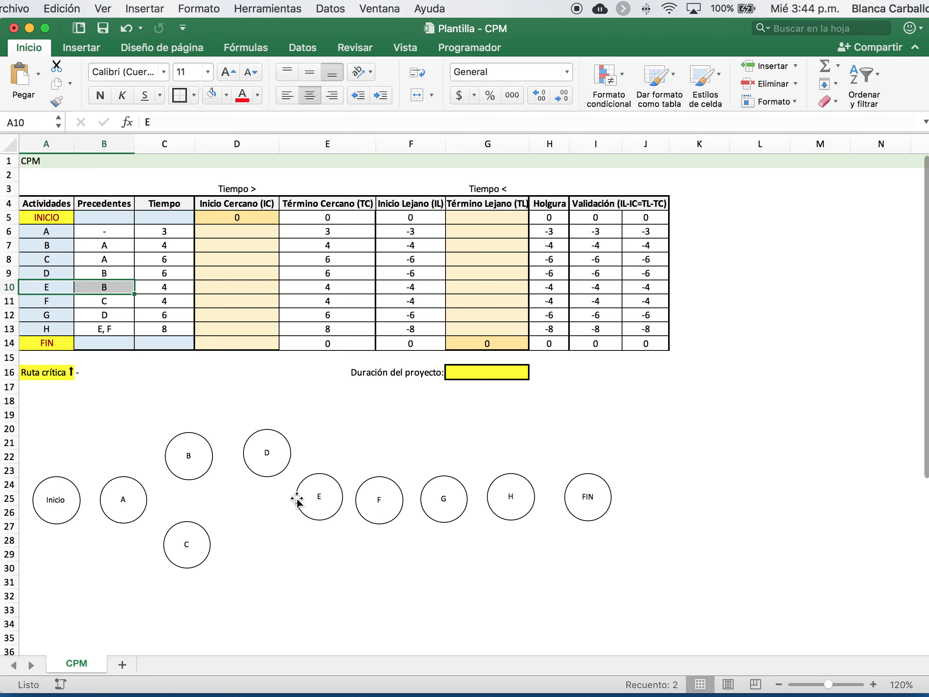
drag(306, 514, 256, 492)
drag(280, 441, 277, 407)
Step: Check the precedent of F and place its circle beside C, below E
drag(58, 298, 109, 301)
click(385, 520)
drag(385, 519, 276, 565)
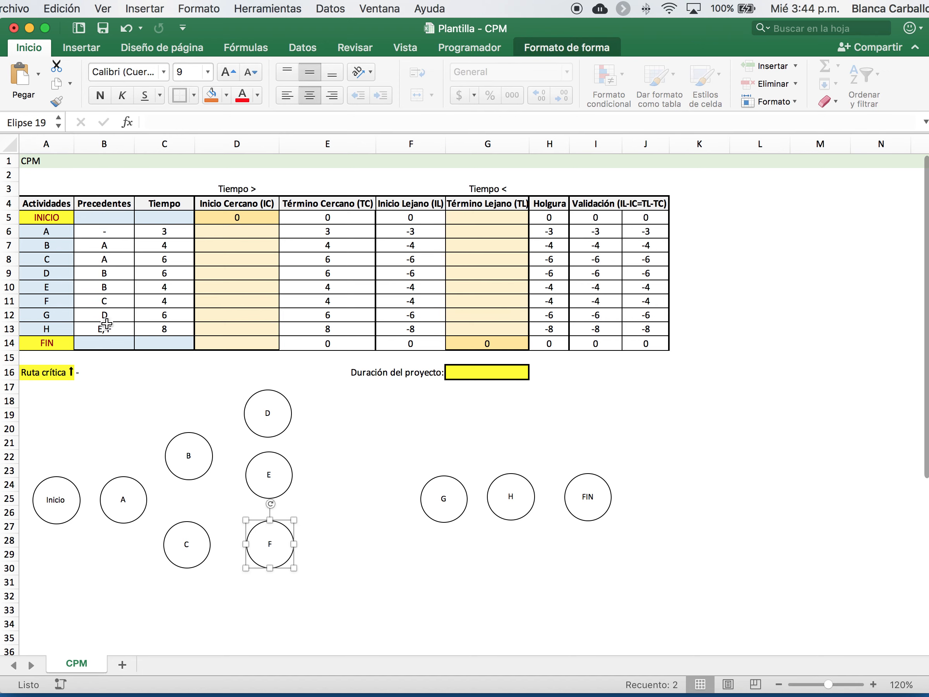
Step: Check the precedent of activity G and place its circle beside D
scroll(245, 395, down, 1)
drag(74, 300, 105, 300)
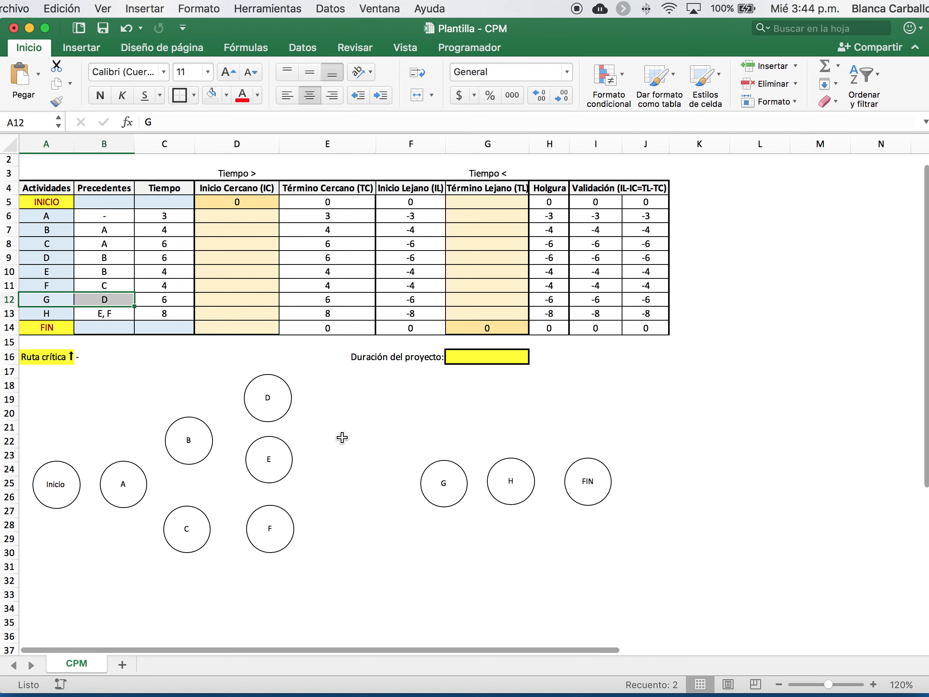
drag(448, 488, 362, 408)
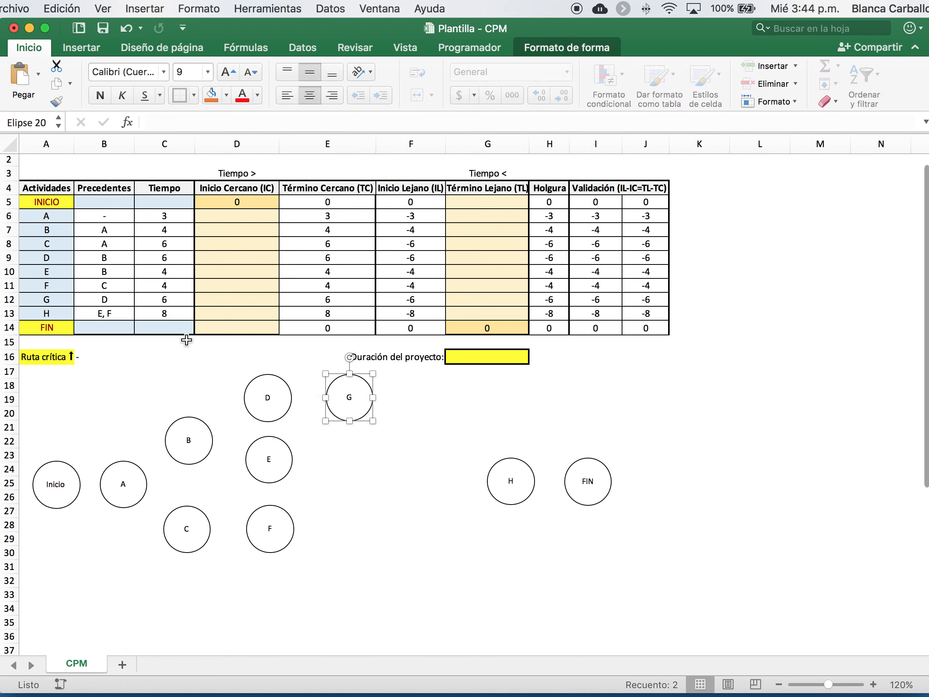
Step: Check the precedents of H, then place circle H below G and circle FIN one column after them
drag(50, 313, 102, 313)
scroll(243, 378, up, 1)
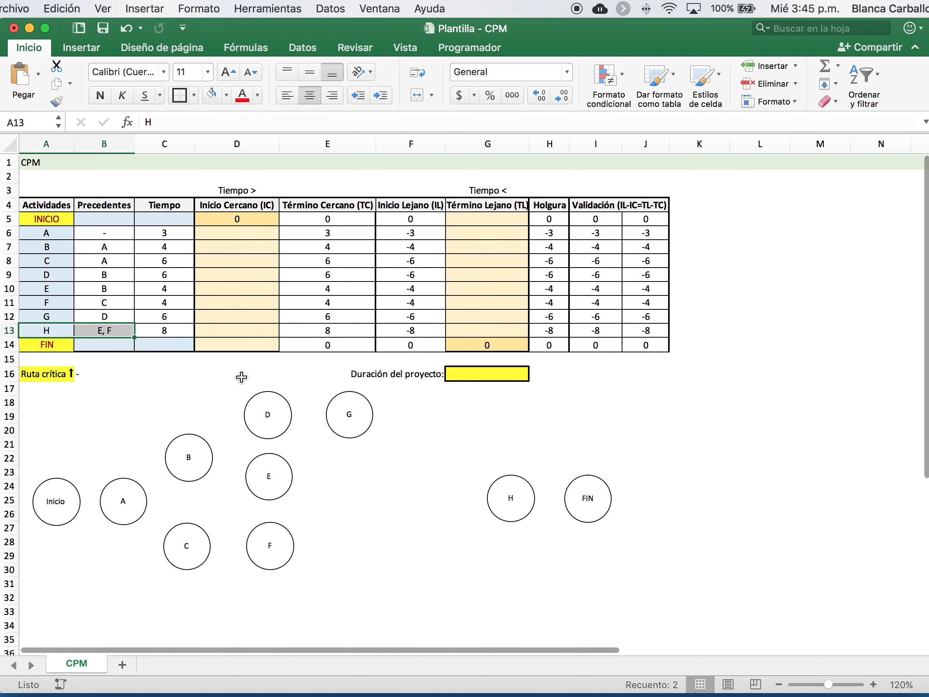
drag(516, 512, 350, 509)
drag(573, 507, 430, 501)
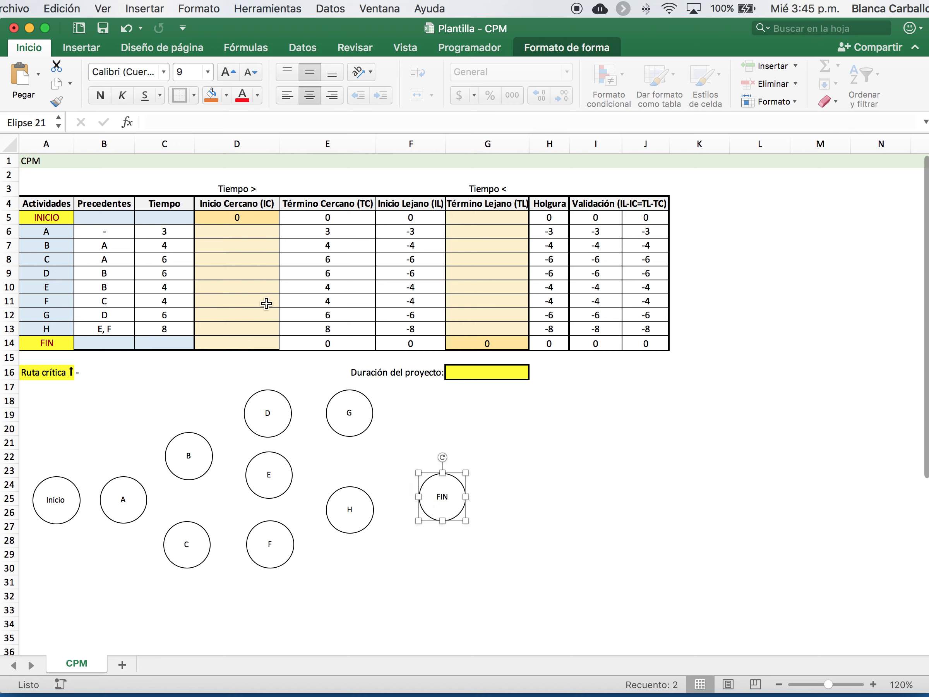
Step: Draw a straight arrow connector from the Inicio circle to circle A
click(86, 49)
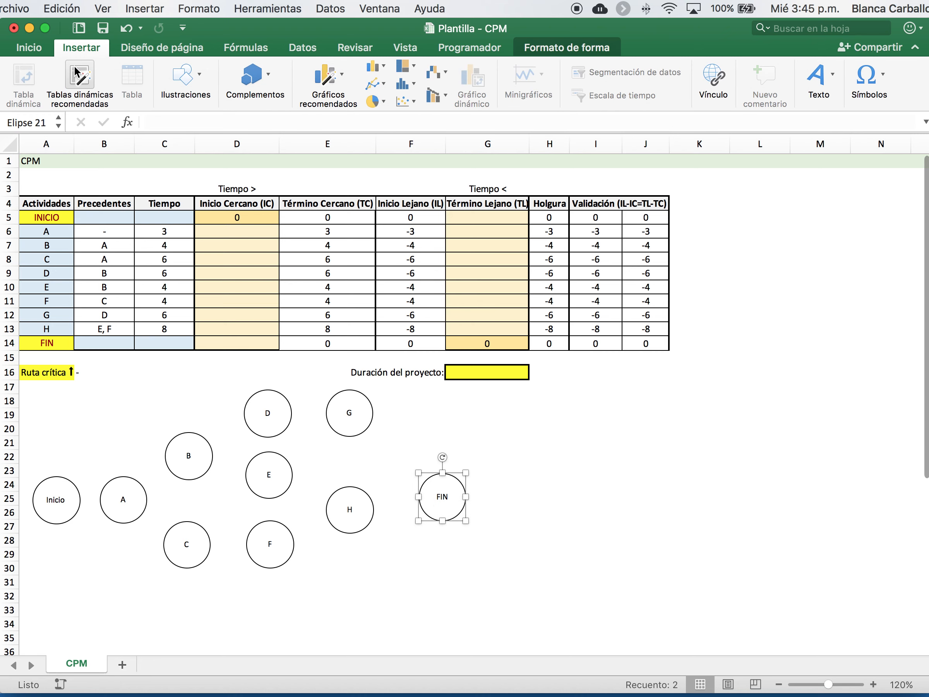
click(185, 79)
click(166, 131)
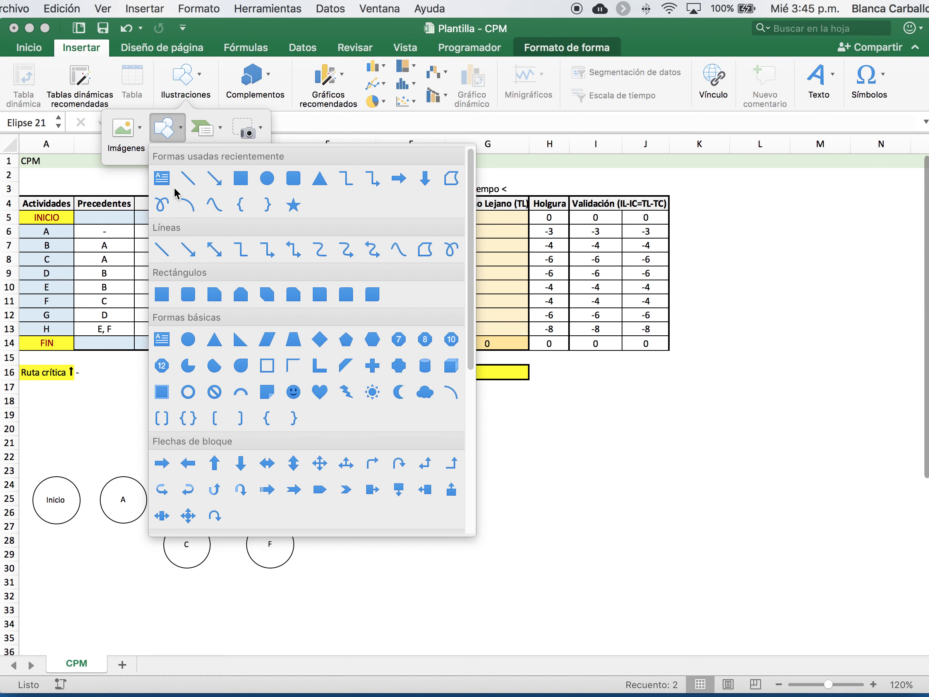
click(214, 179)
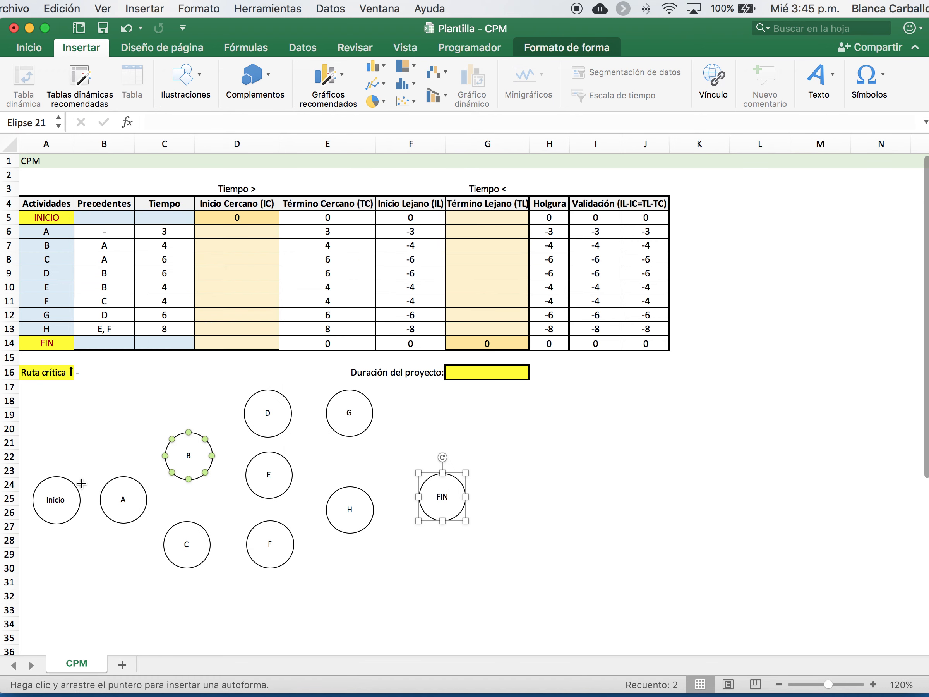
drag(80, 501, 100, 500)
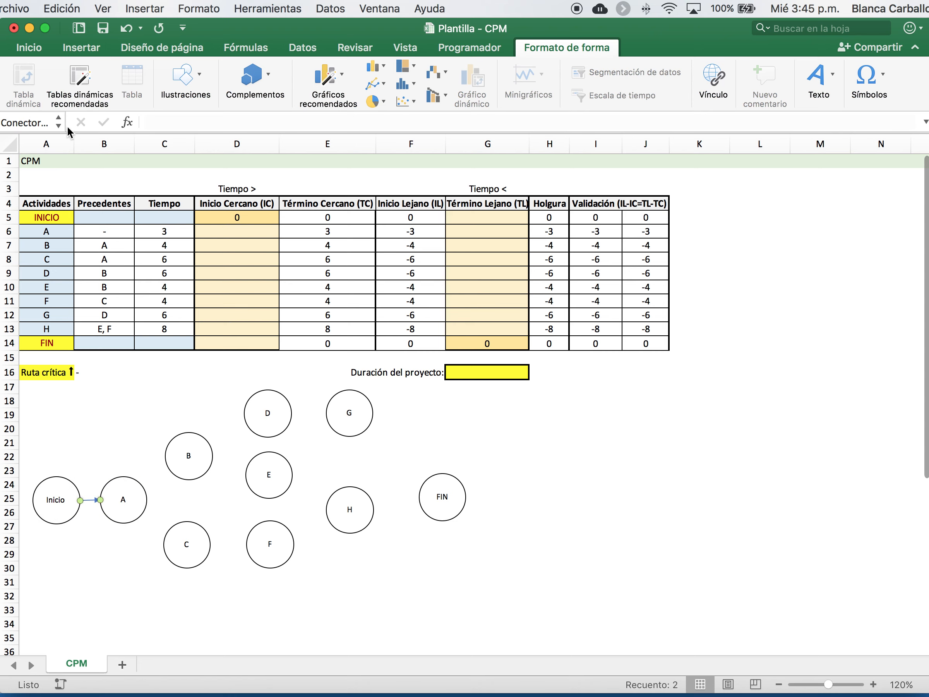
Step: Connect circle A to circles B and C with straight arrows
click(39, 76)
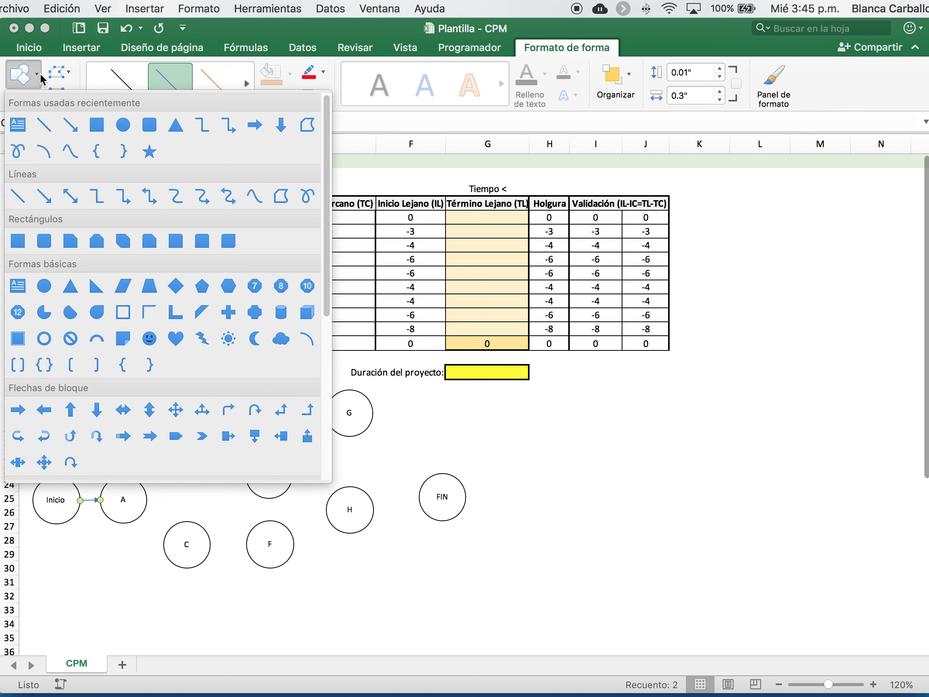
click(71, 126)
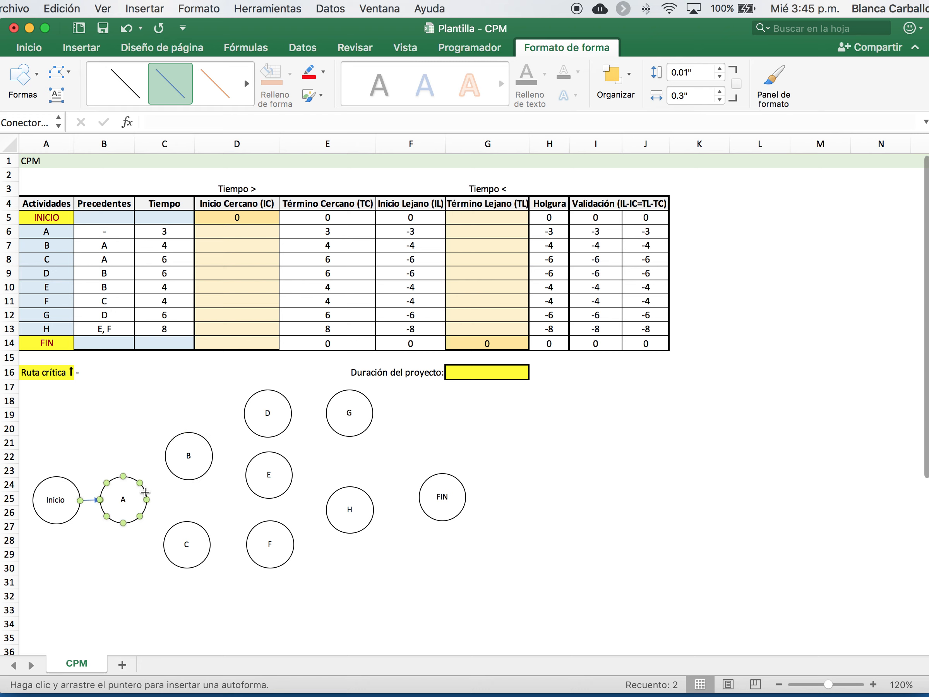
drag(142, 481, 172, 469)
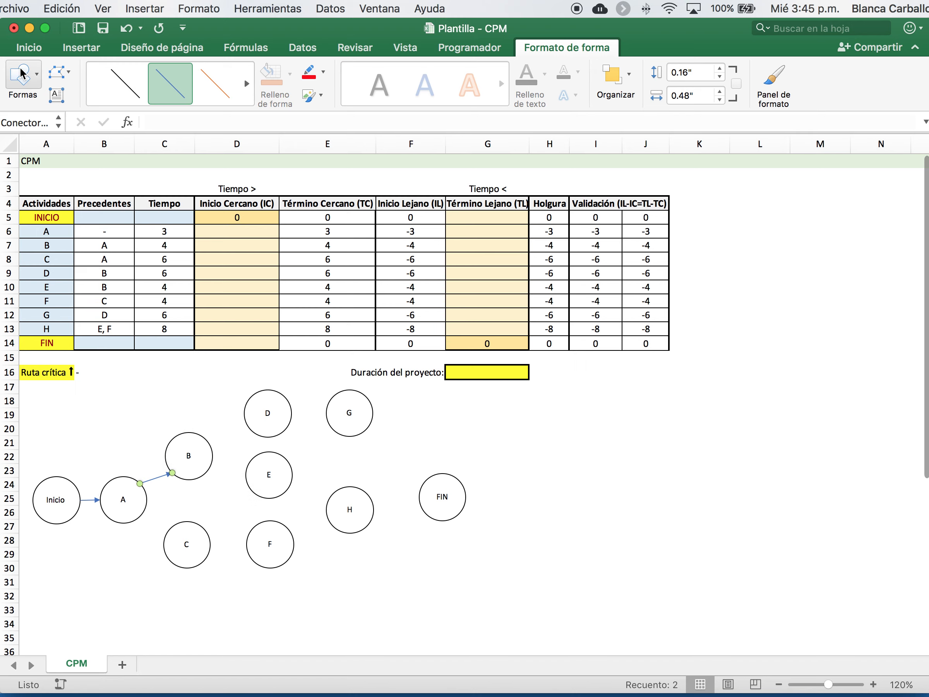
click(34, 80)
click(70, 125)
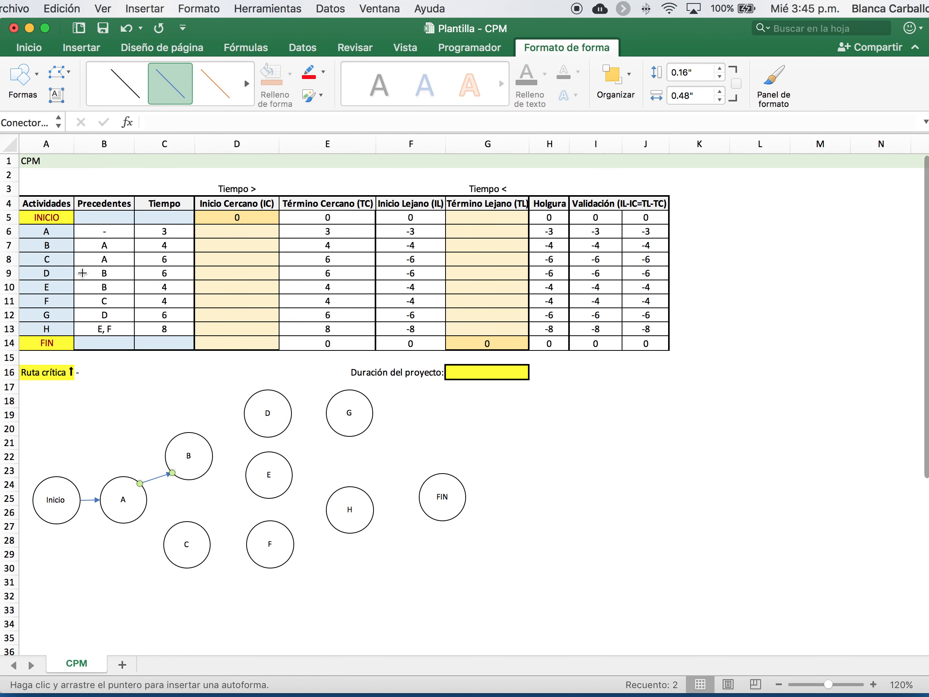
drag(141, 516, 170, 527)
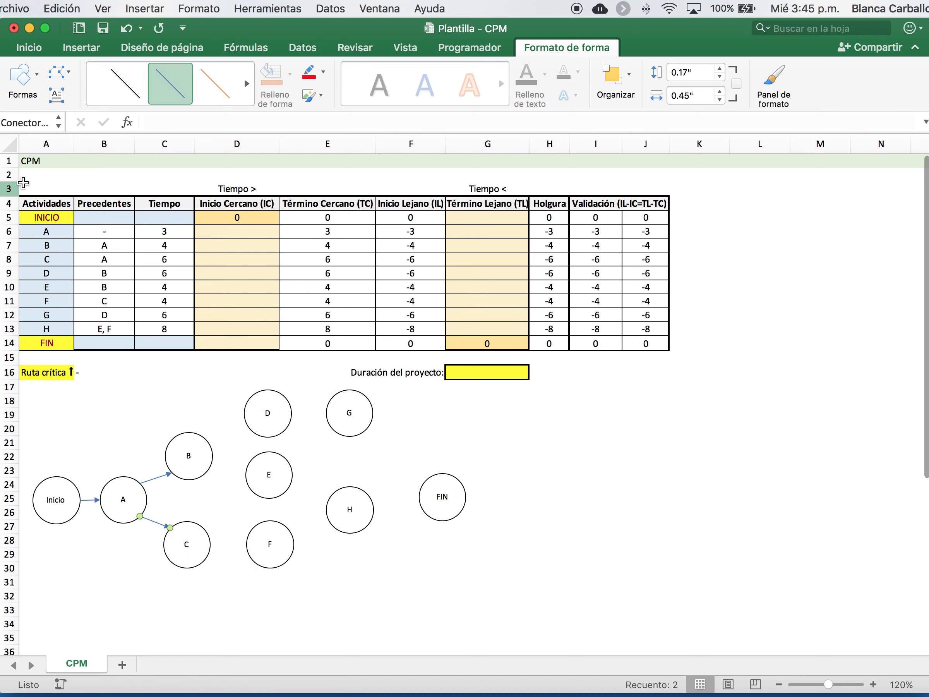
Step: Connect circle B to circles D and E with straight arrows
click(25, 73)
click(72, 125)
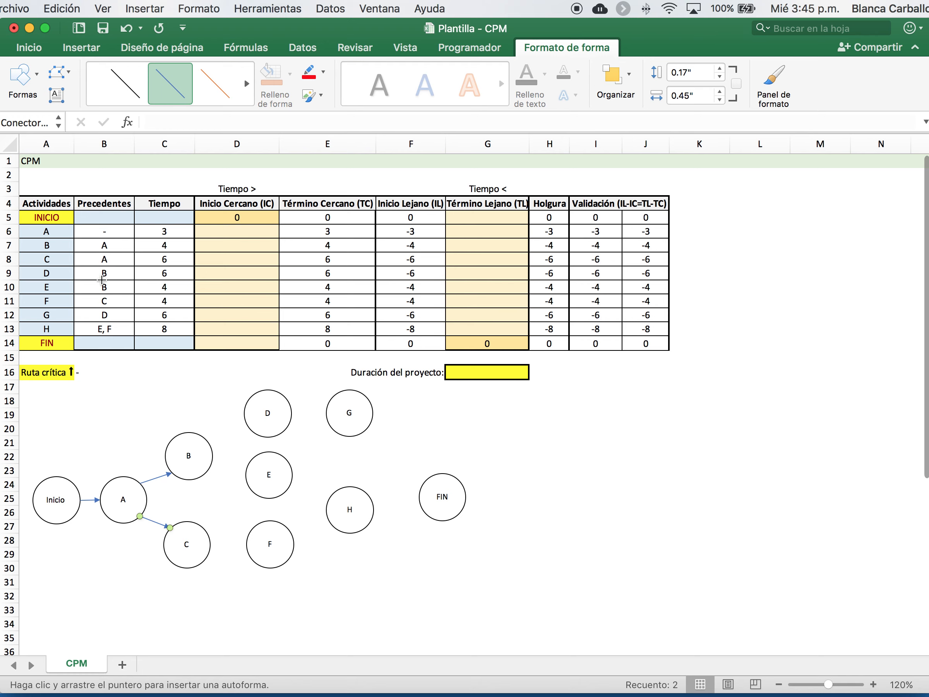
drag(206, 439, 243, 414)
click(35, 90)
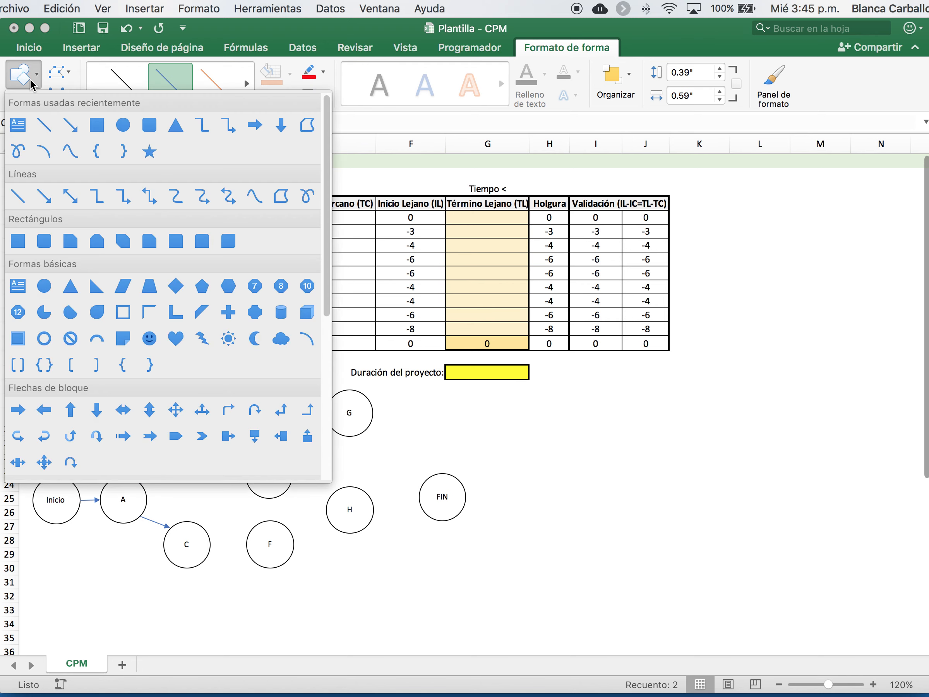
click(70, 123)
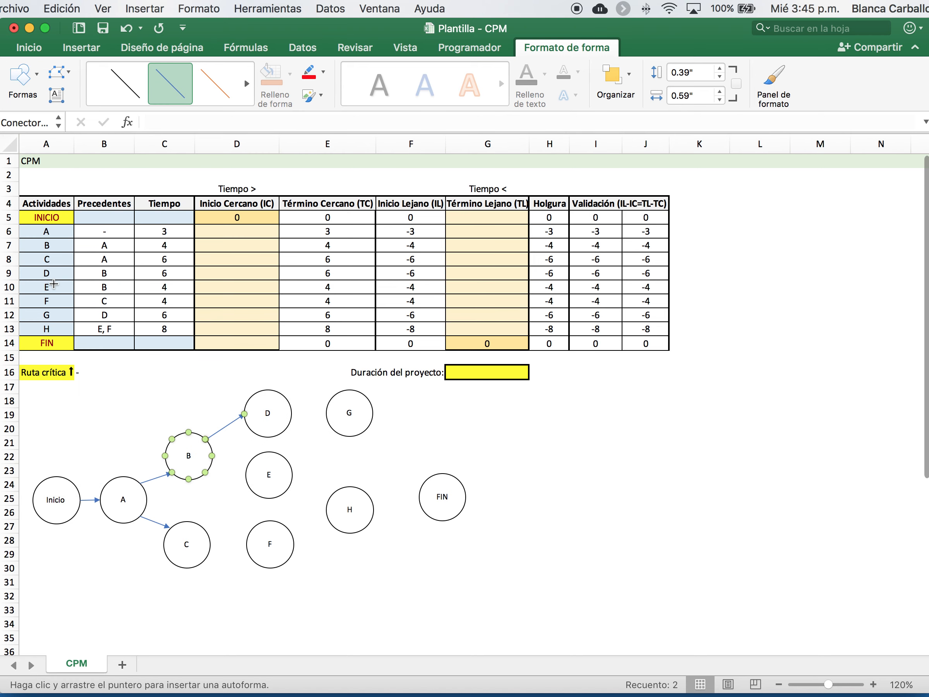
drag(212, 455, 246, 475)
Step: Draw straight arrows from circle C to F and from circle D to G
click(35, 79)
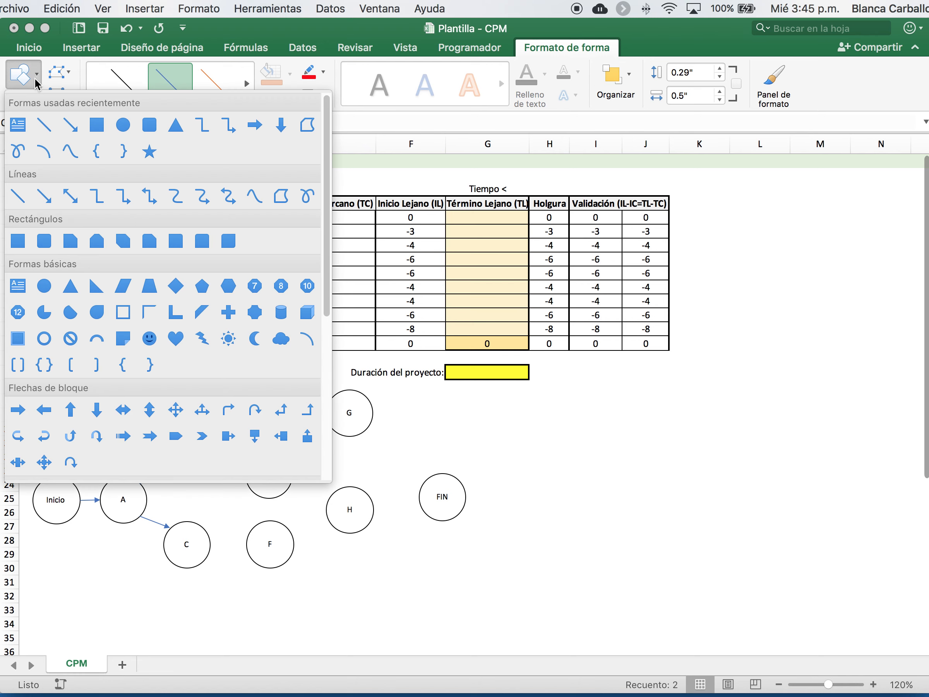
click(71, 126)
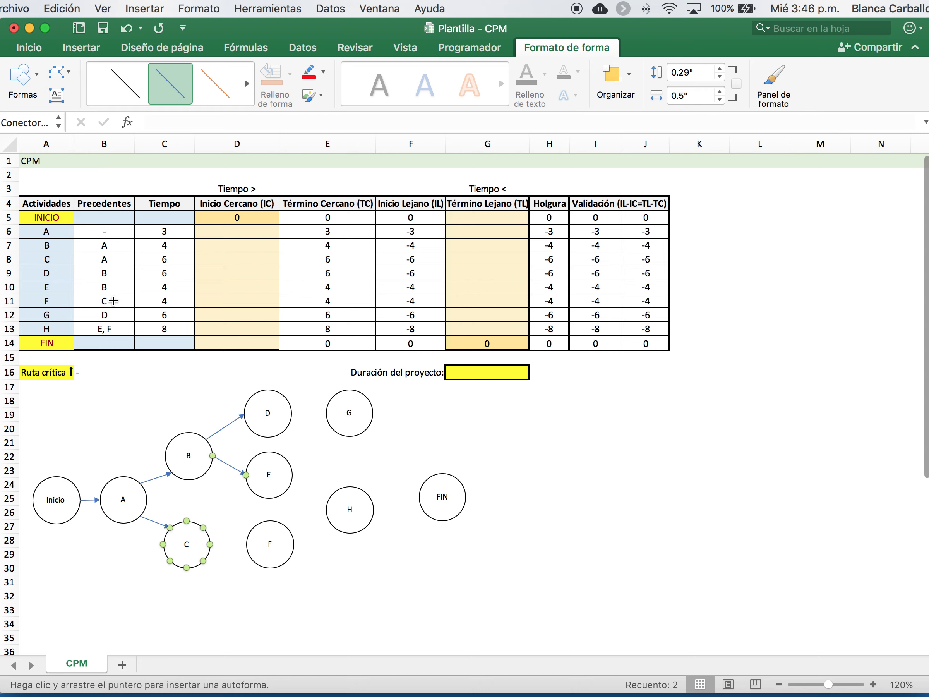
drag(210, 545, 246, 545)
click(37, 75)
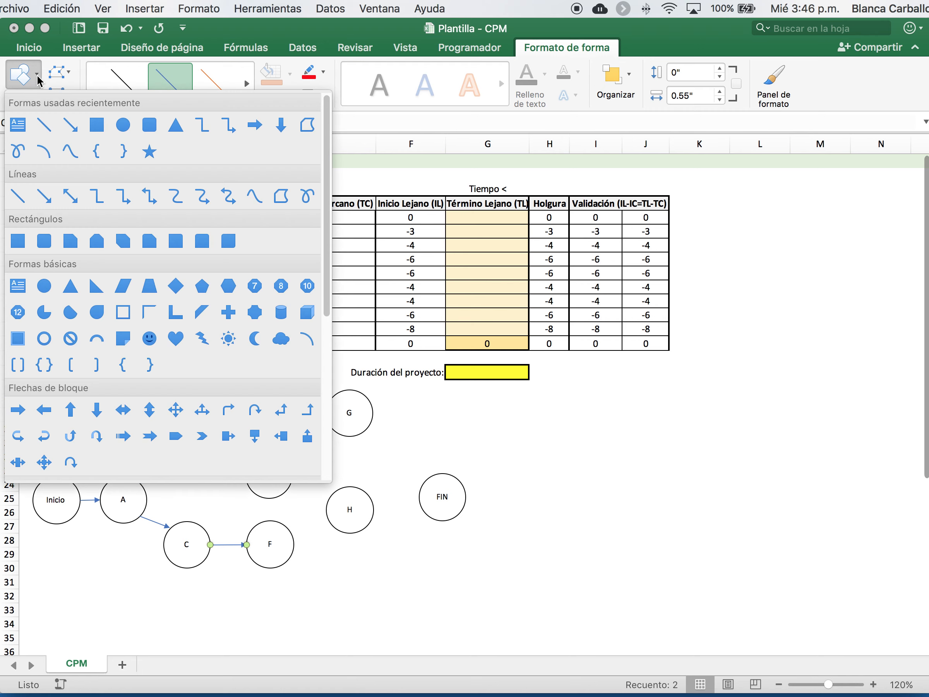
click(70, 125)
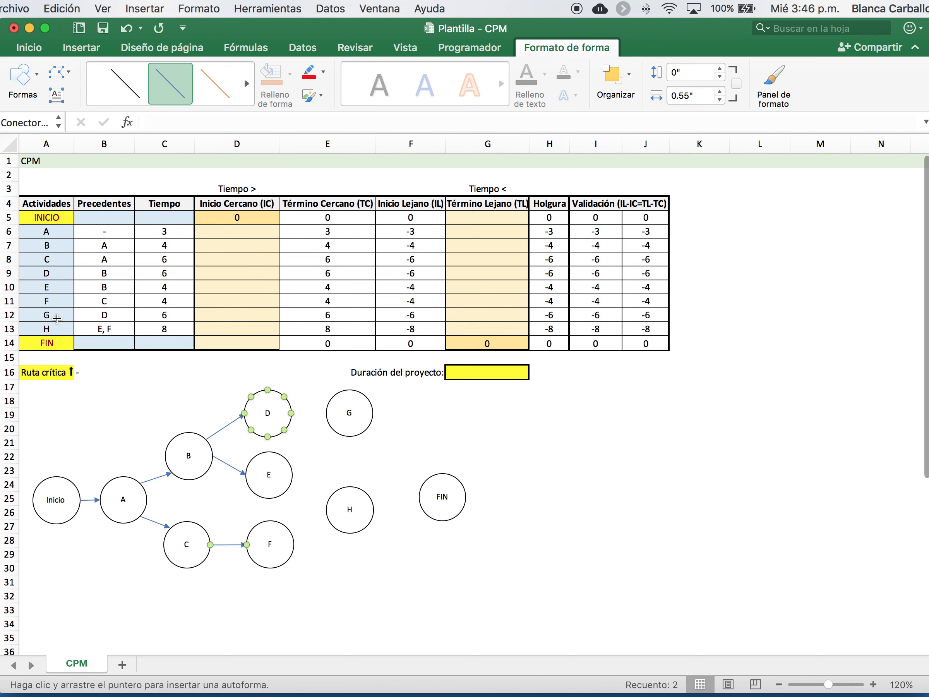
drag(292, 414, 327, 414)
Step: Connect circles E and F to circle H with straight arrows
click(30, 78)
click(70, 125)
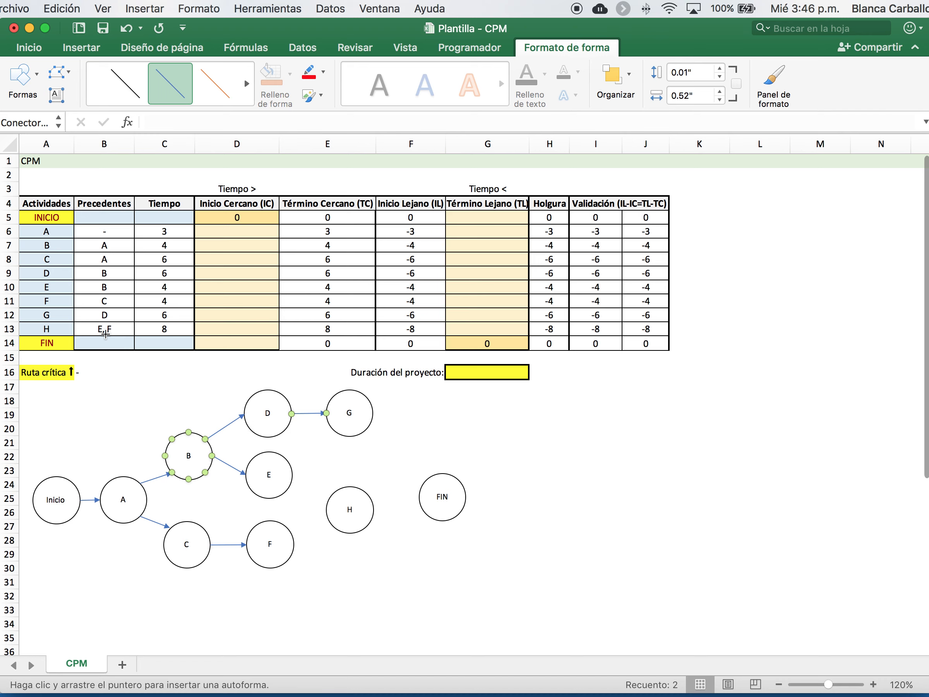
drag(293, 475, 333, 494)
click(30, 90)
click(71, 149)
drag(294, 545, 333, 527)
Step: Connect circles G and H to the FIN circle with straight arrows
click(31, 90)
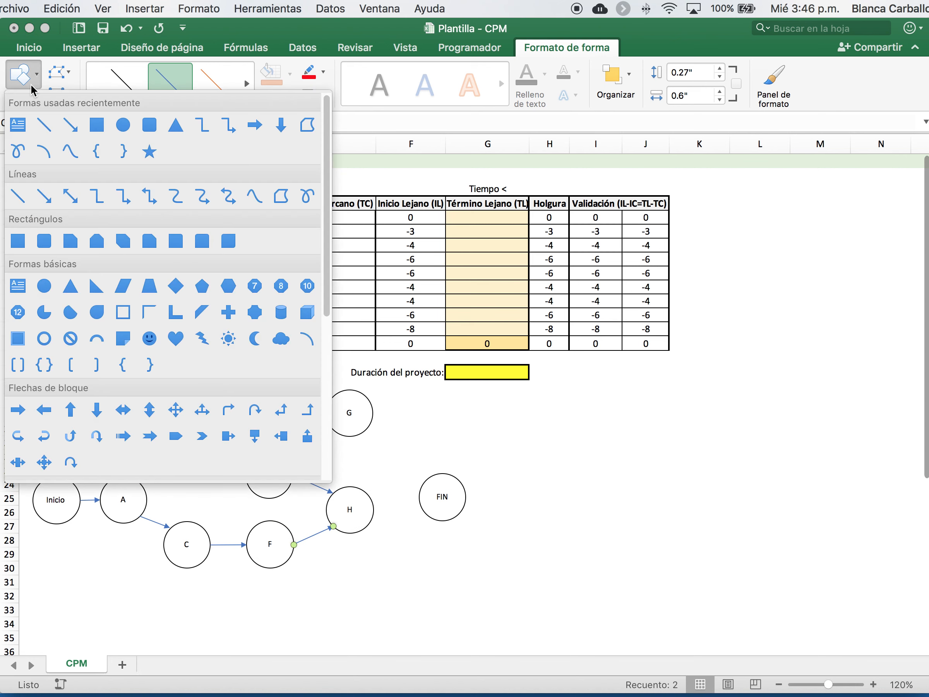
click(71, 124)
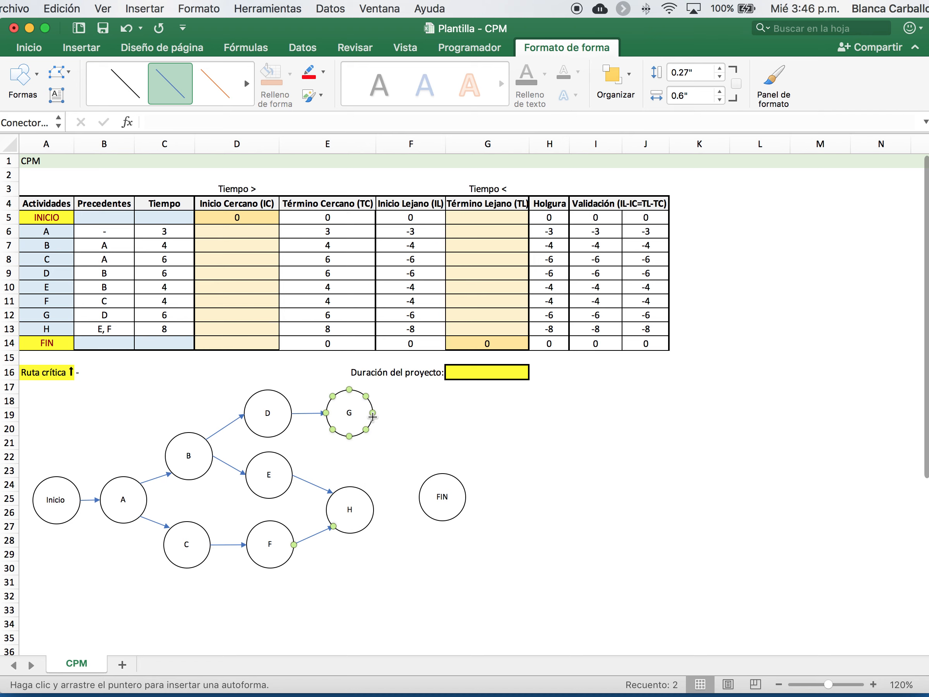
drag(375, 416, 426, 480)
click(35, 79)
click(71, 122)
drag(373, 510, 416, 499)
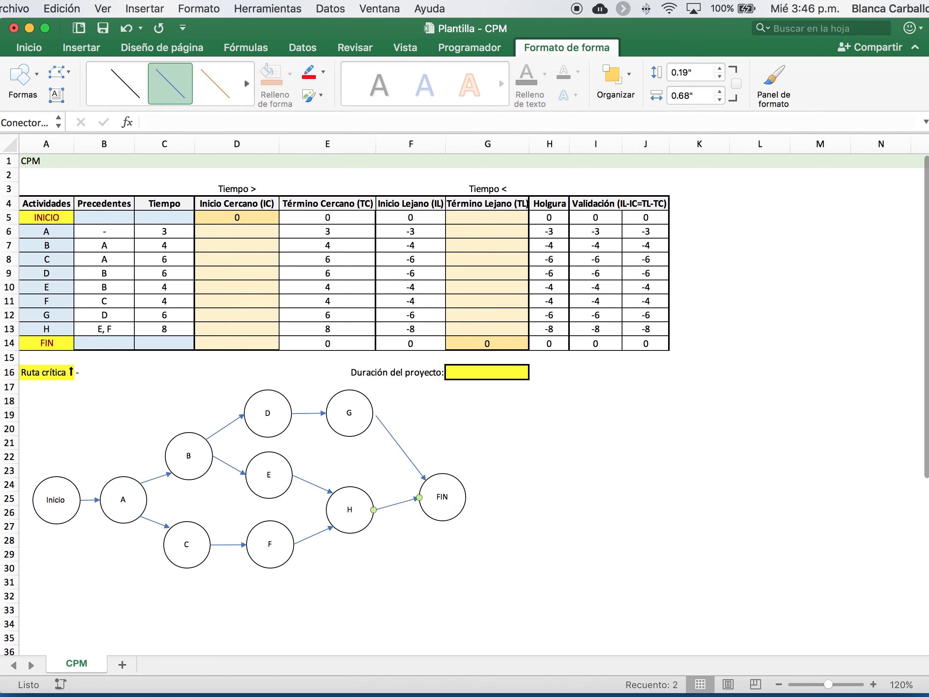
click(527, 419)
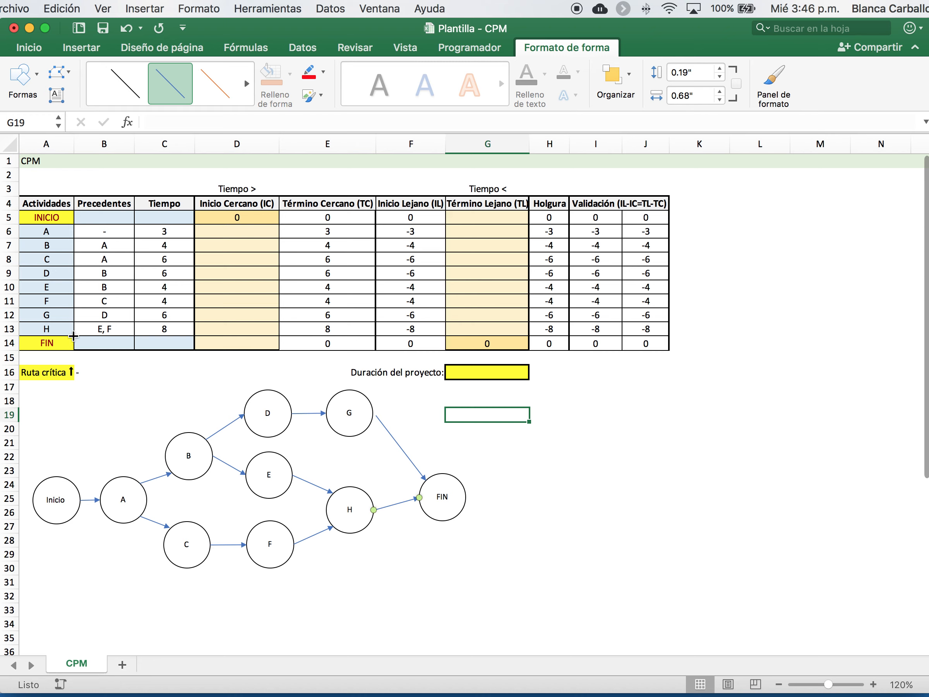
Step: Set activity A's Inicio Cercano in D6 to Inicio's Término Cercano with the formula =E5
drag(230, 230, 233, 341)
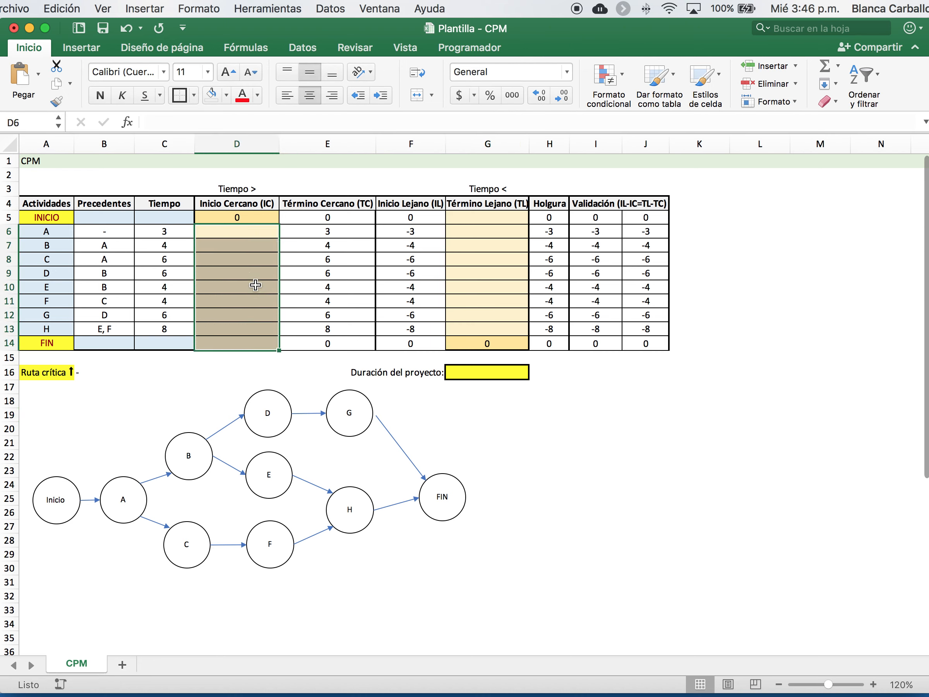
click(250, 233)
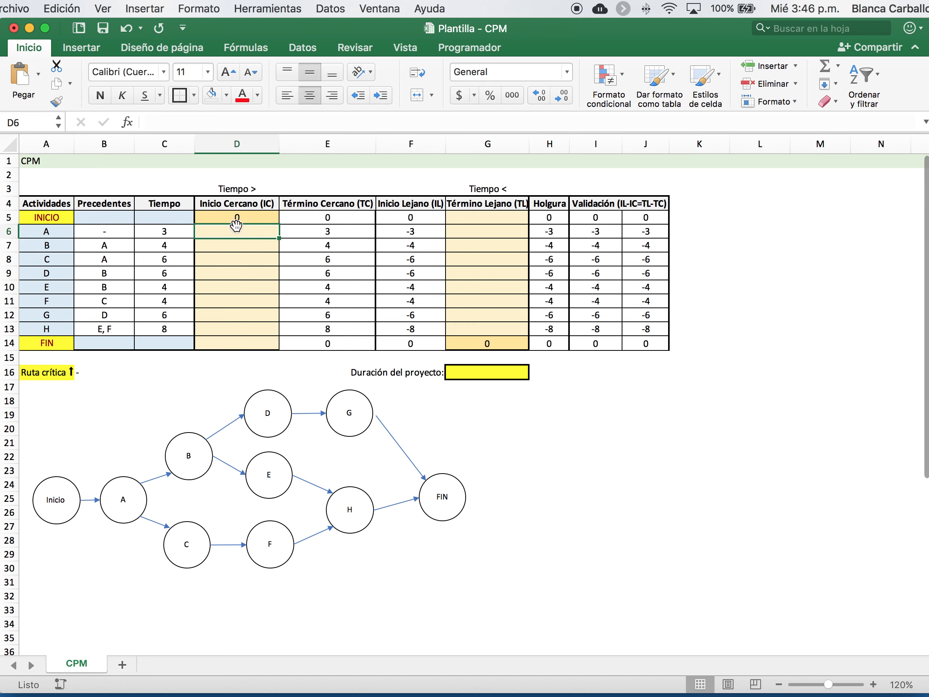
text(=)
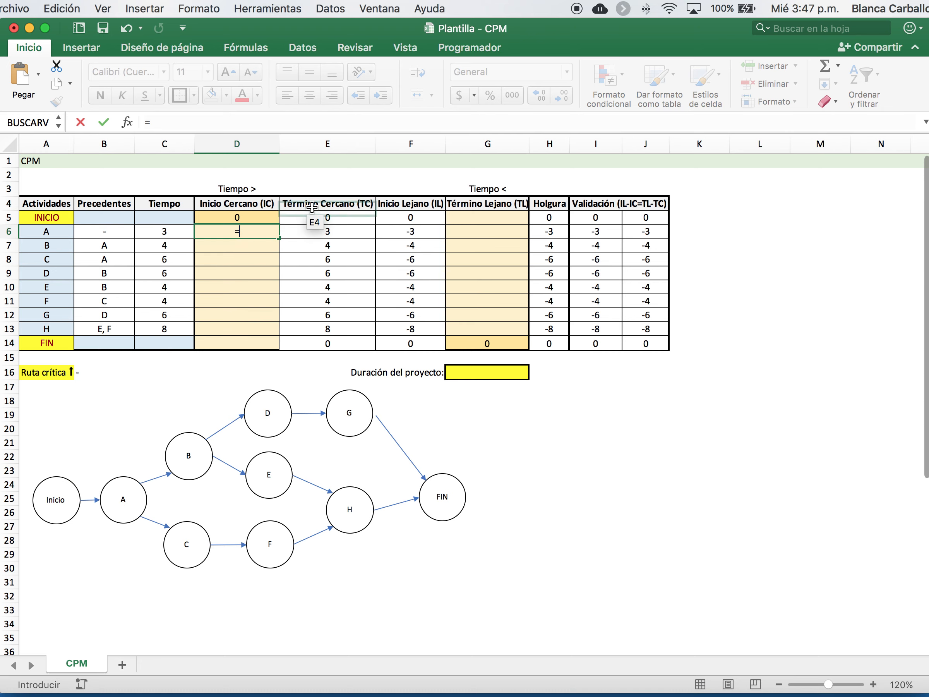
click(356, 216)
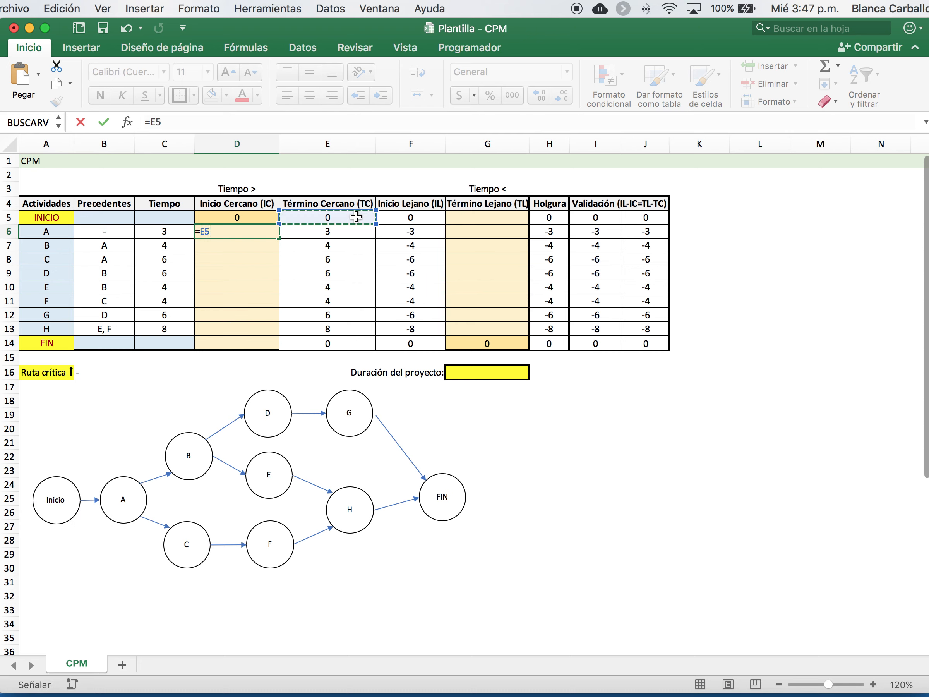
key(Return)
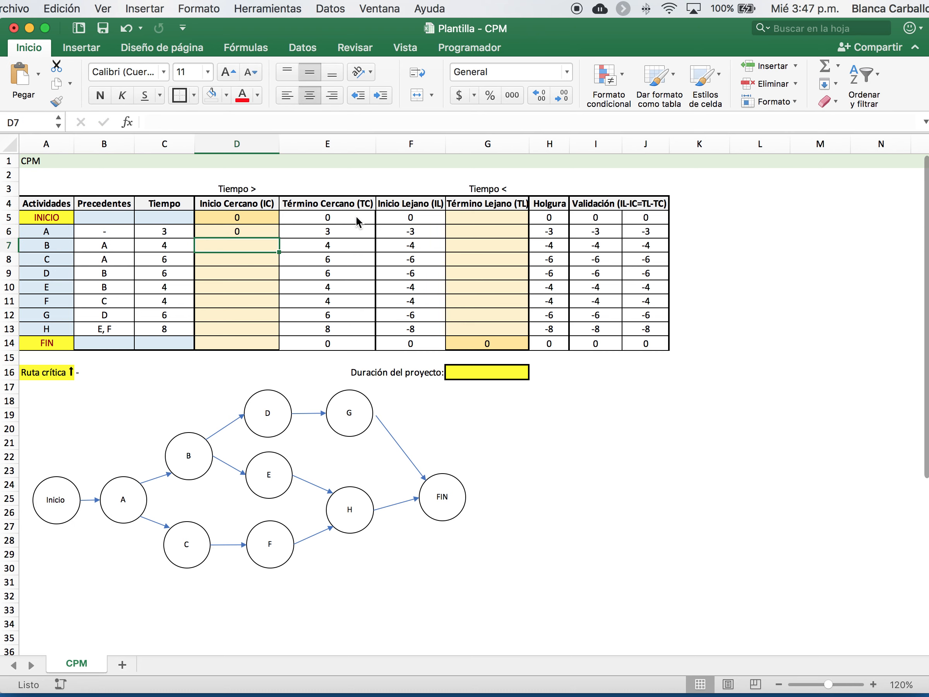
Step: Set the Inicio Cercano of activities B and C in D7 and D8 to A's Término Cercano, =E6
text(=)
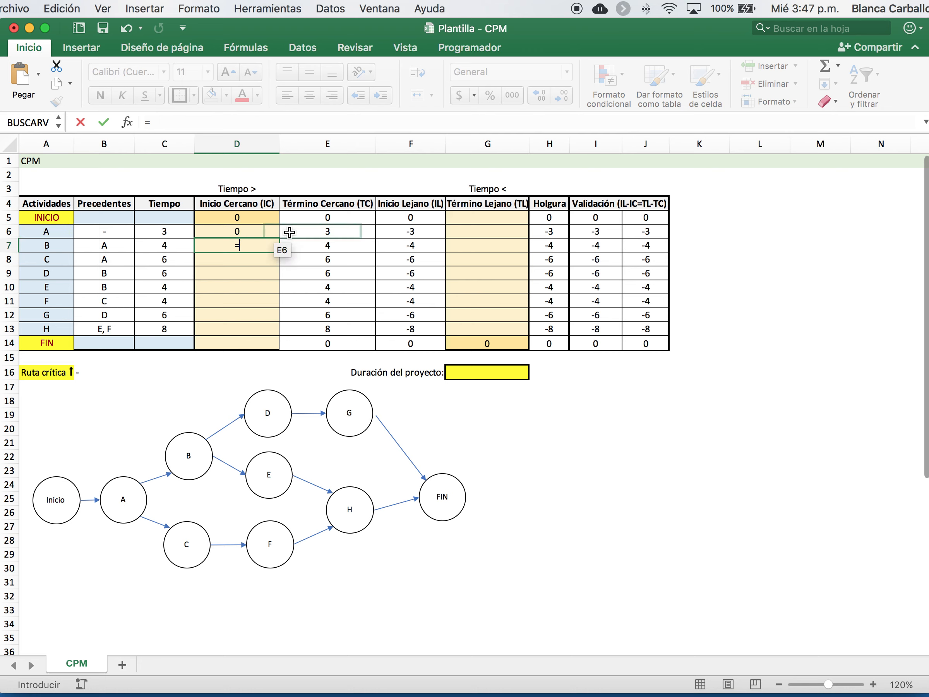
click(316, 232)
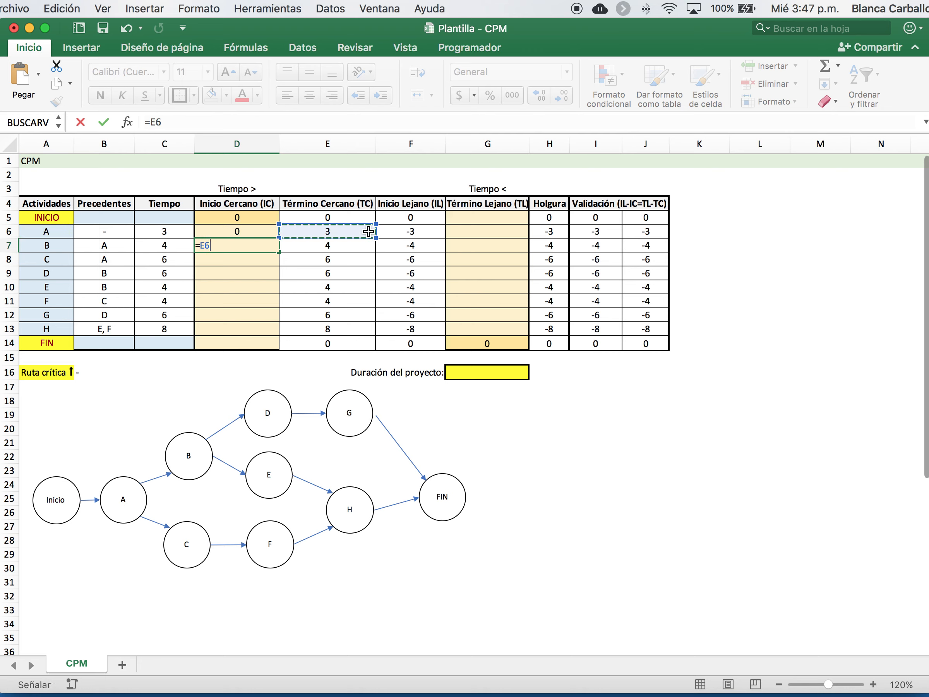
key(Return)
text(=)
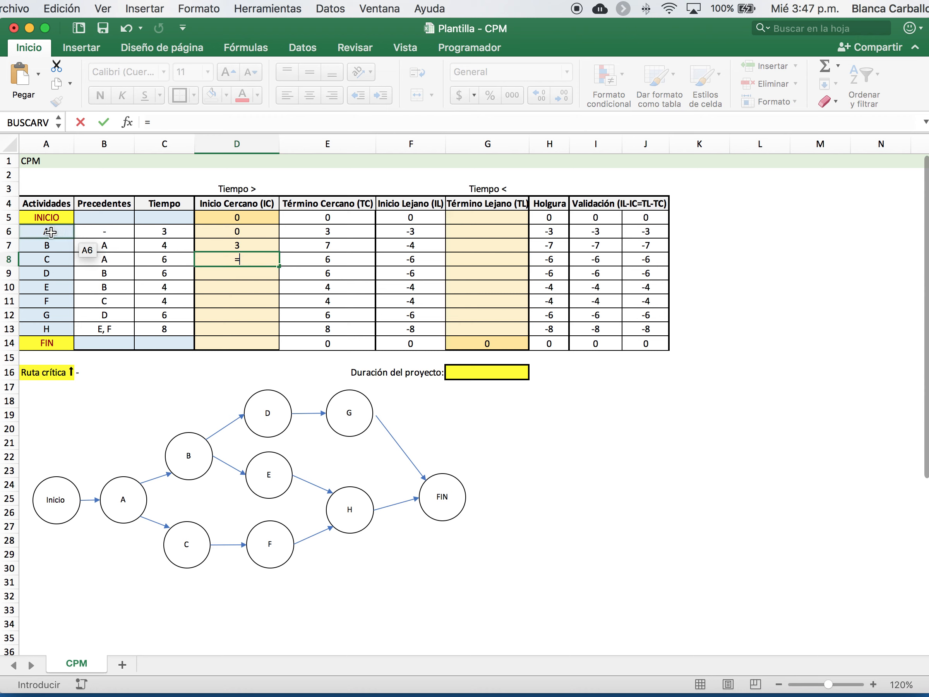
click(328, 232)
key(Return)
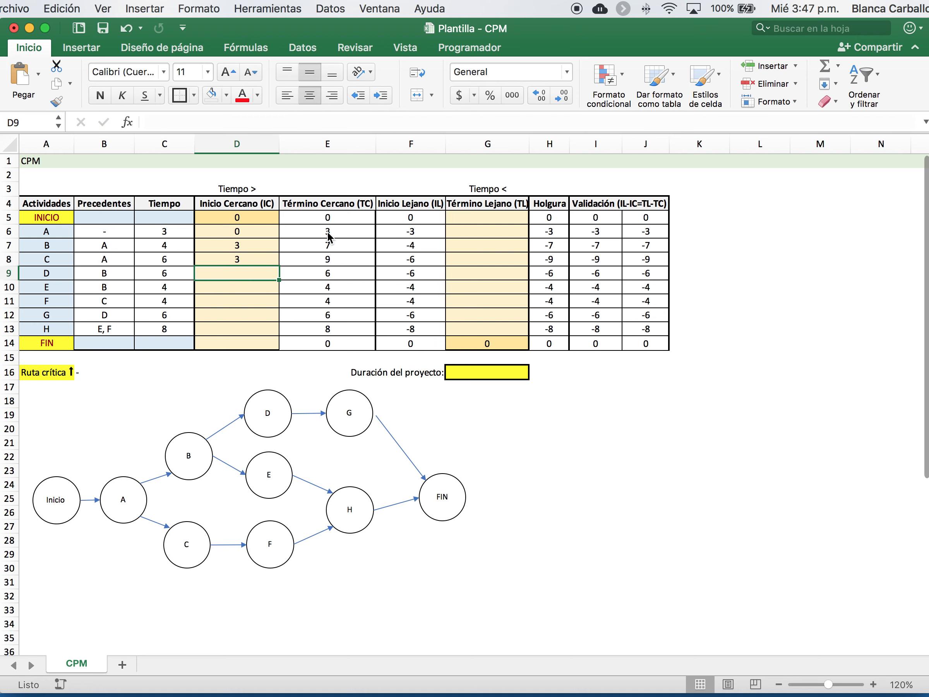
Step: Set the Inicio Cercano of activities D and E in D9 and D10 to B's Término Cercano, =E7
text(=)
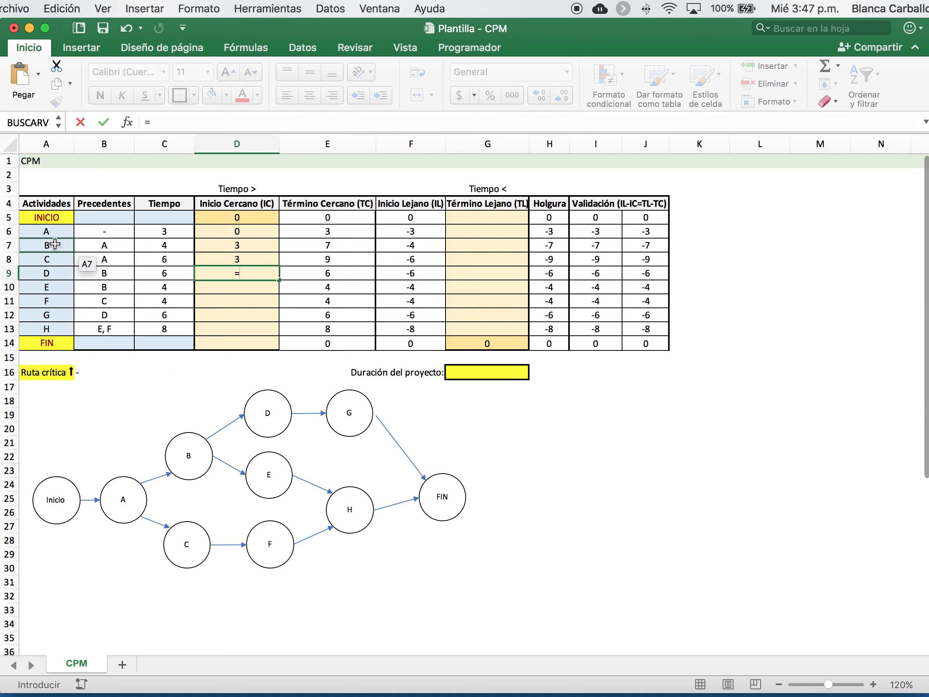
click(320, 244)
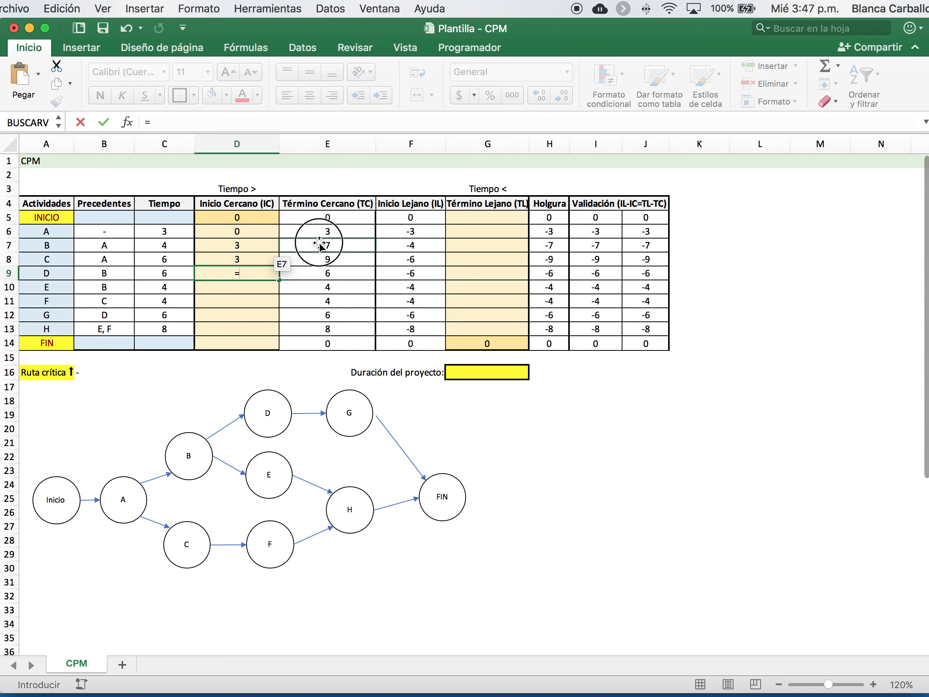
key(Return)
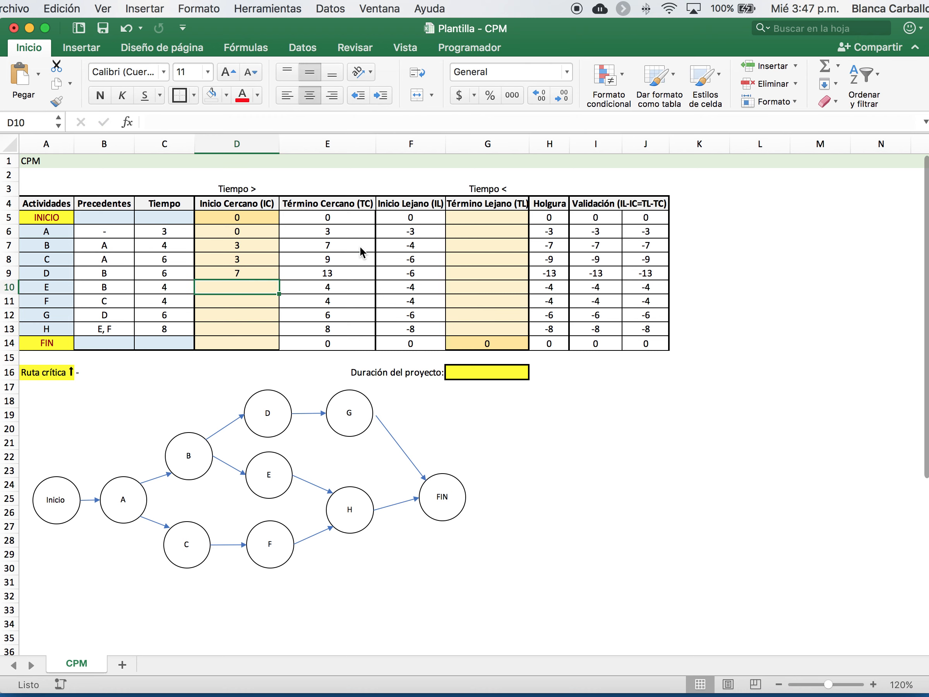
text(=)
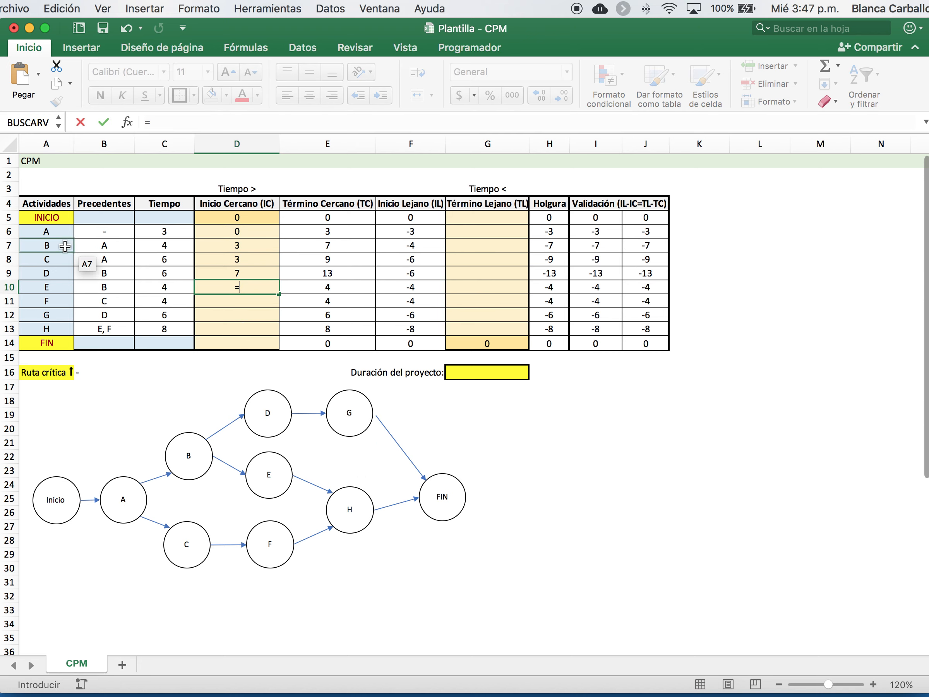
click(347, 245)
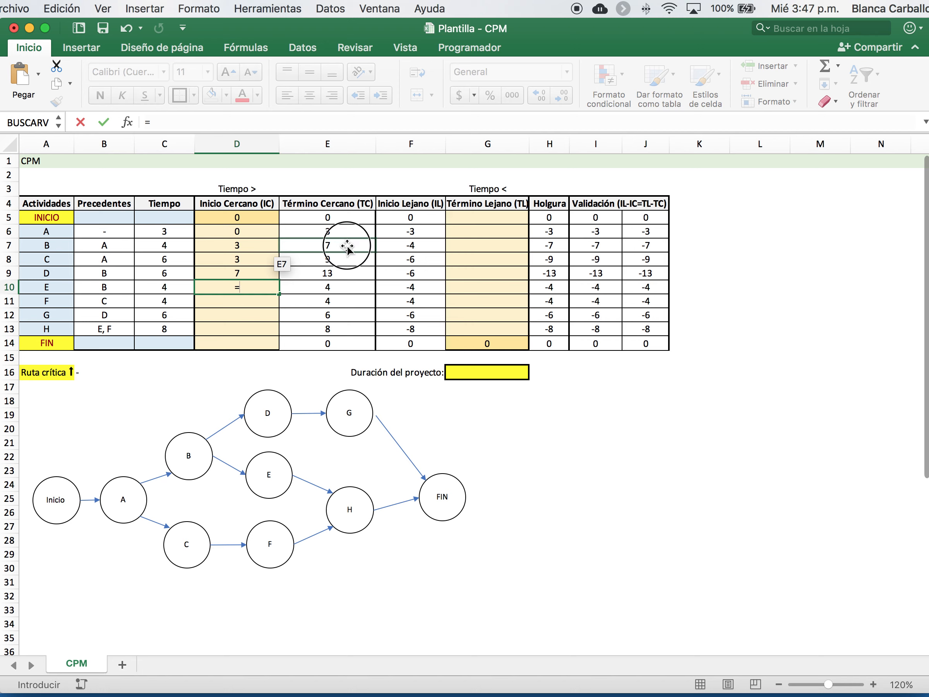
key(Return)
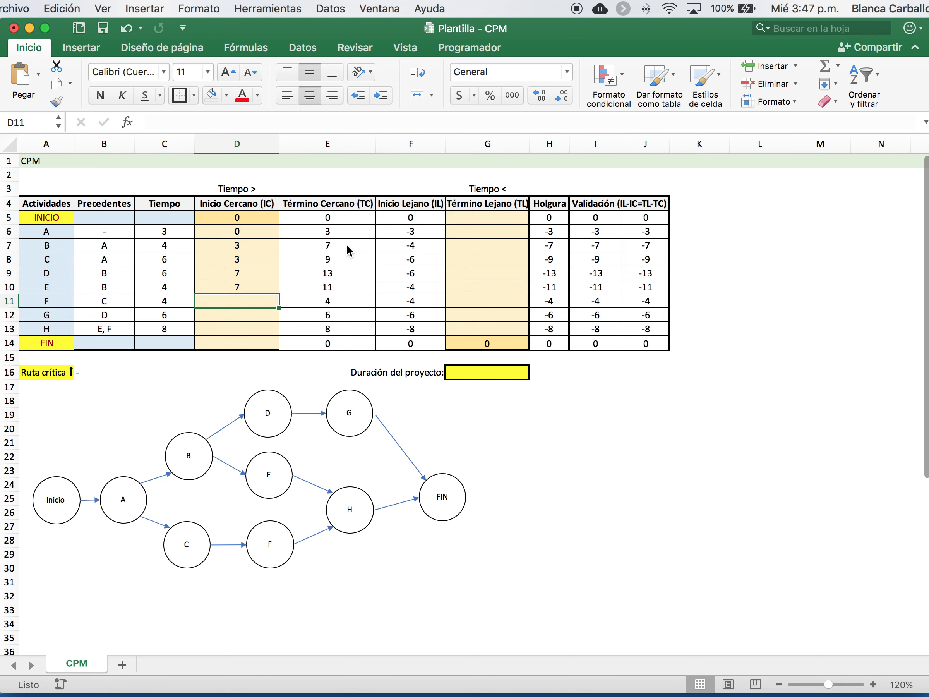
Step: Set the Inicio Cercano of F in D11 to C's Término Cercano, =E8, and of G in D12 to D's Término Cercano, =E9
text(=)
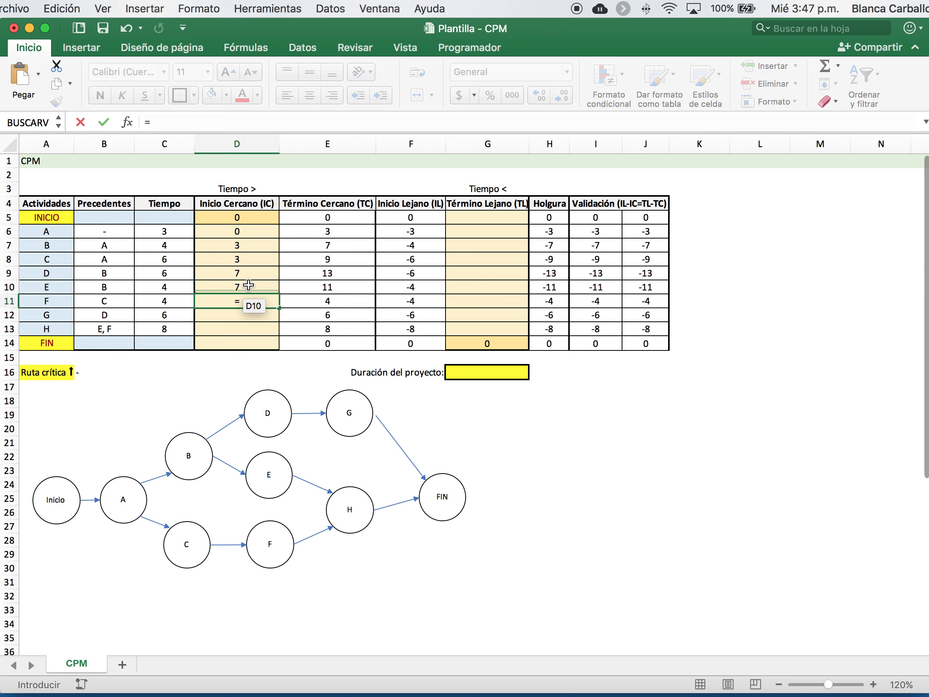
click(338, 257)
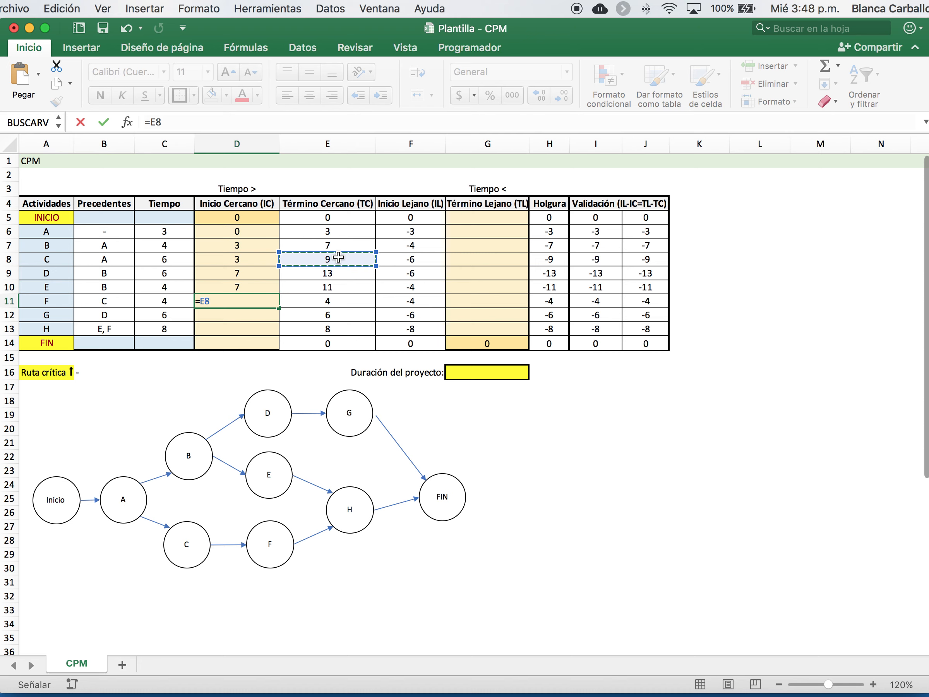
key(Return)
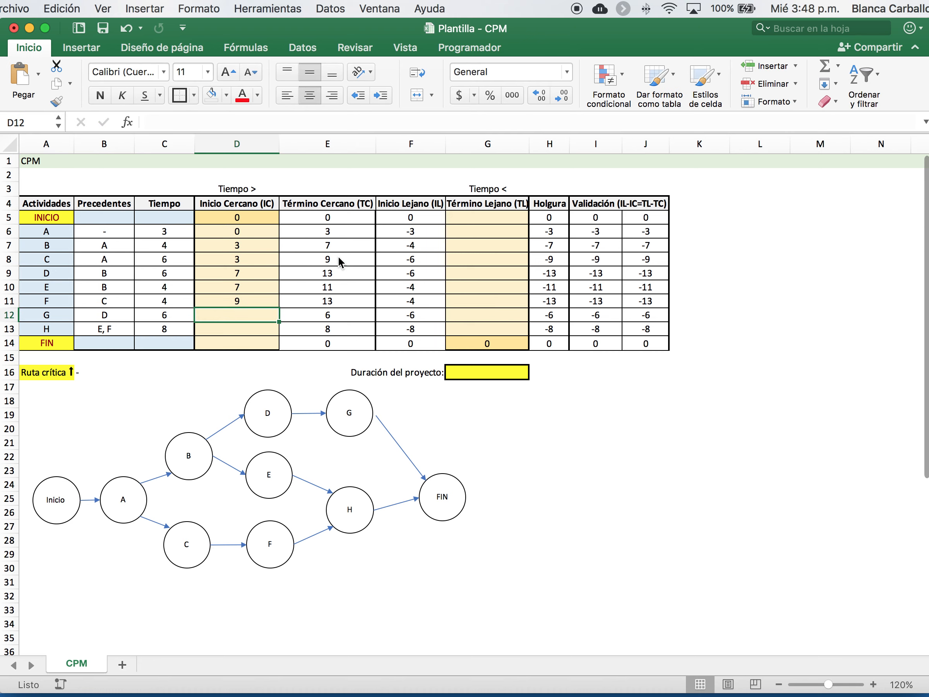
text(=)
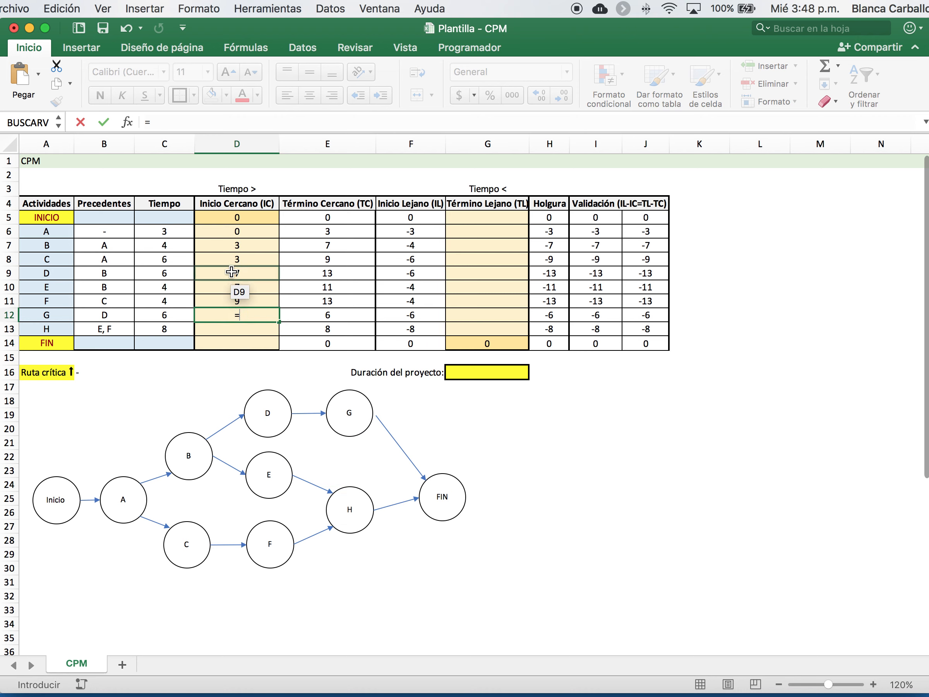
click(324, 273)
key(Return)
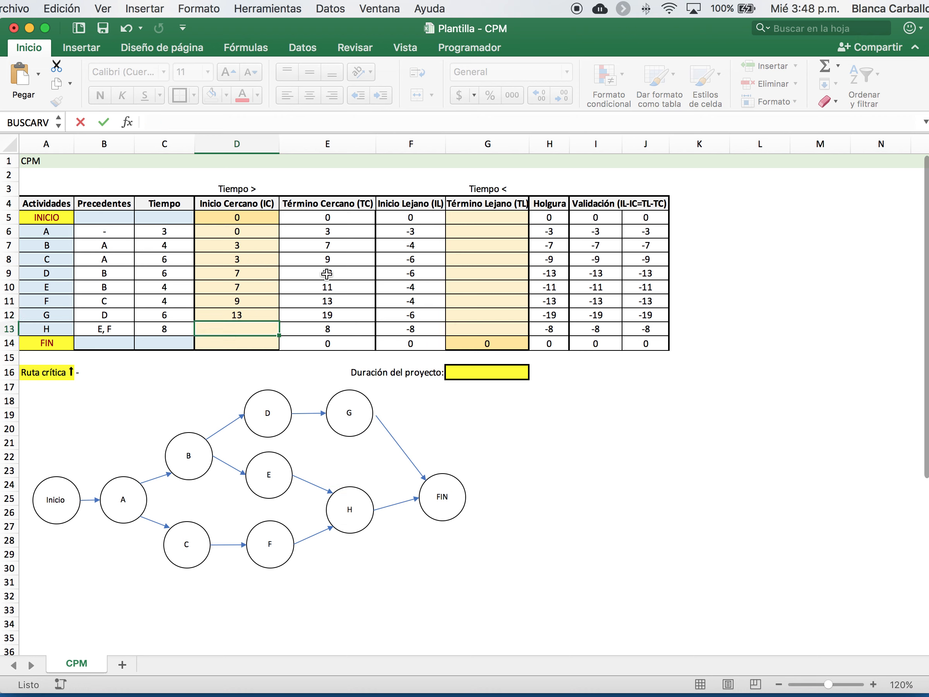
Step: Set H's Inicio Cercano in D13 to F's Término Cercano, =E11, and FIN's in D14 to H's Término Cercano, =E13
text(=)
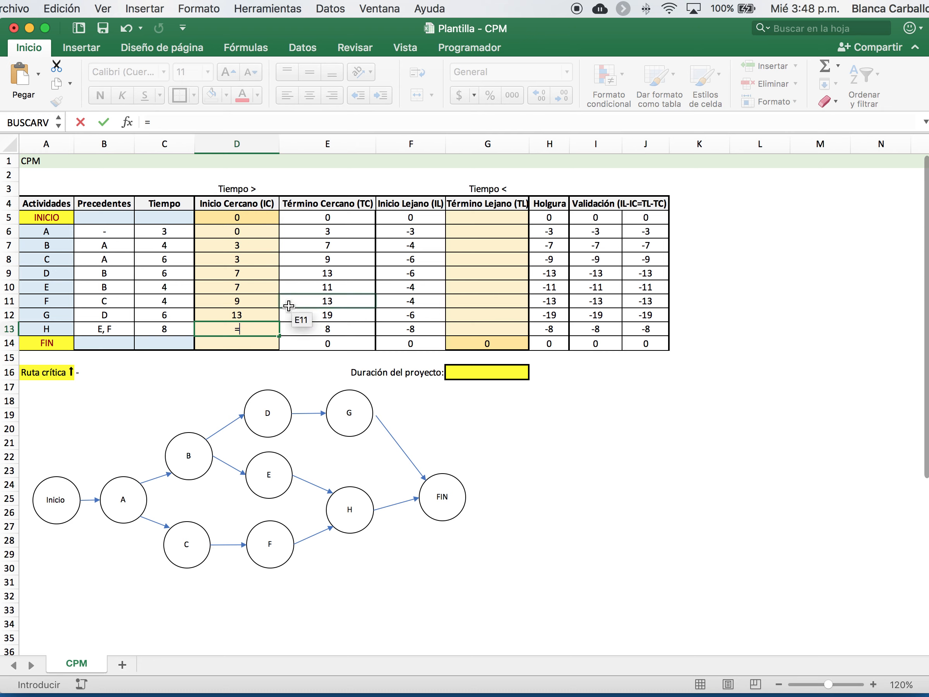
click(336, 302)
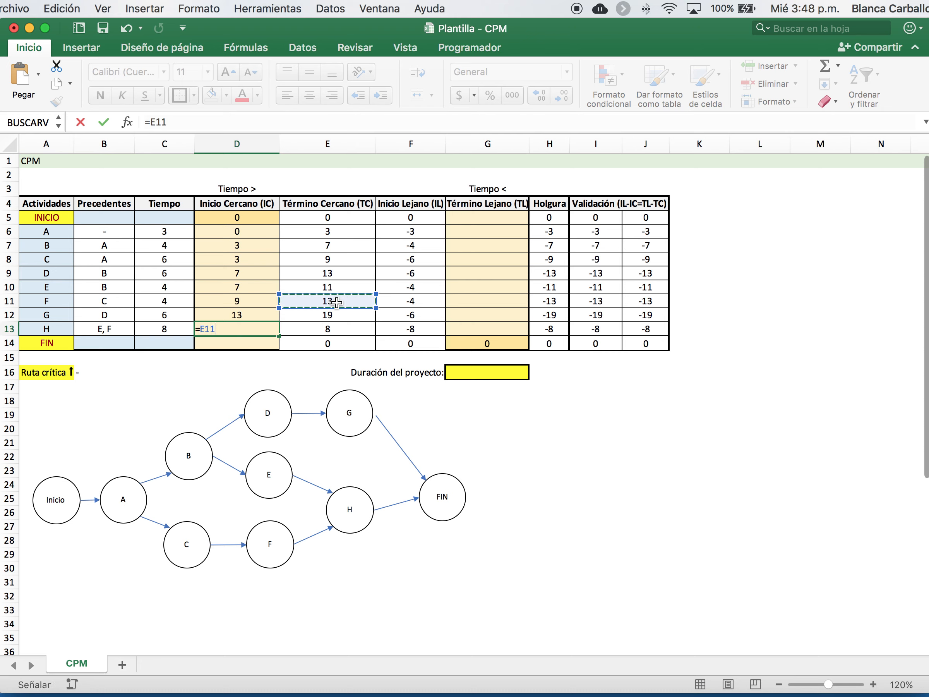
key(Return)
text(=)
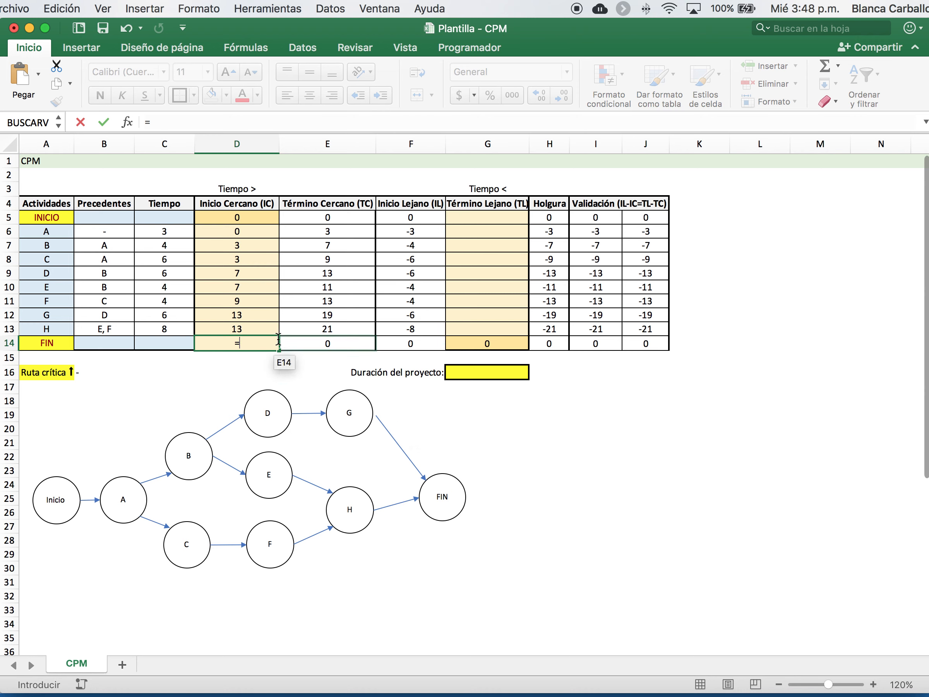
click(355, 328)
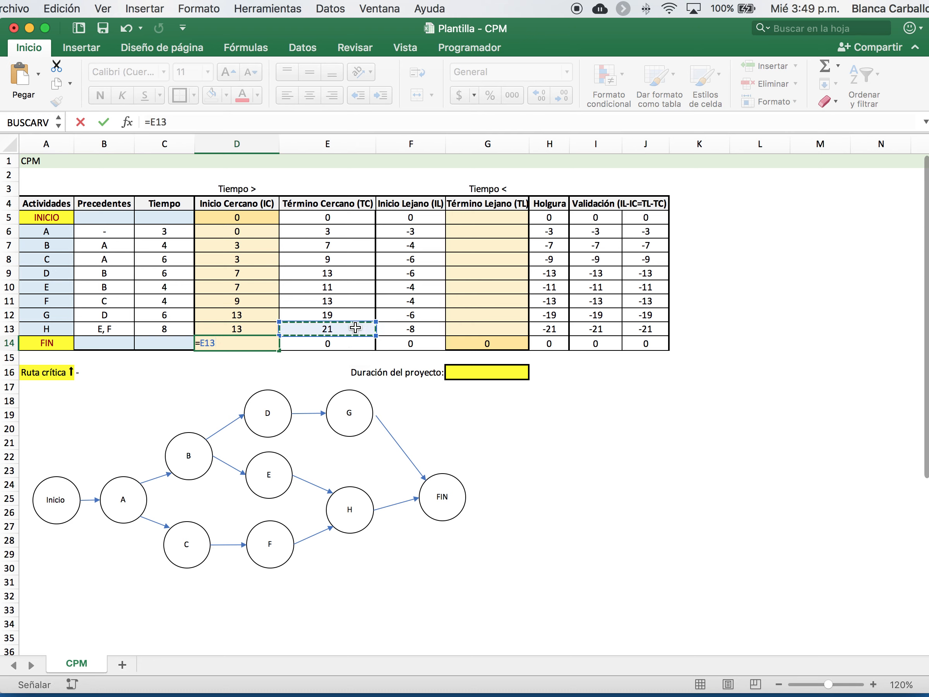
key(Return)
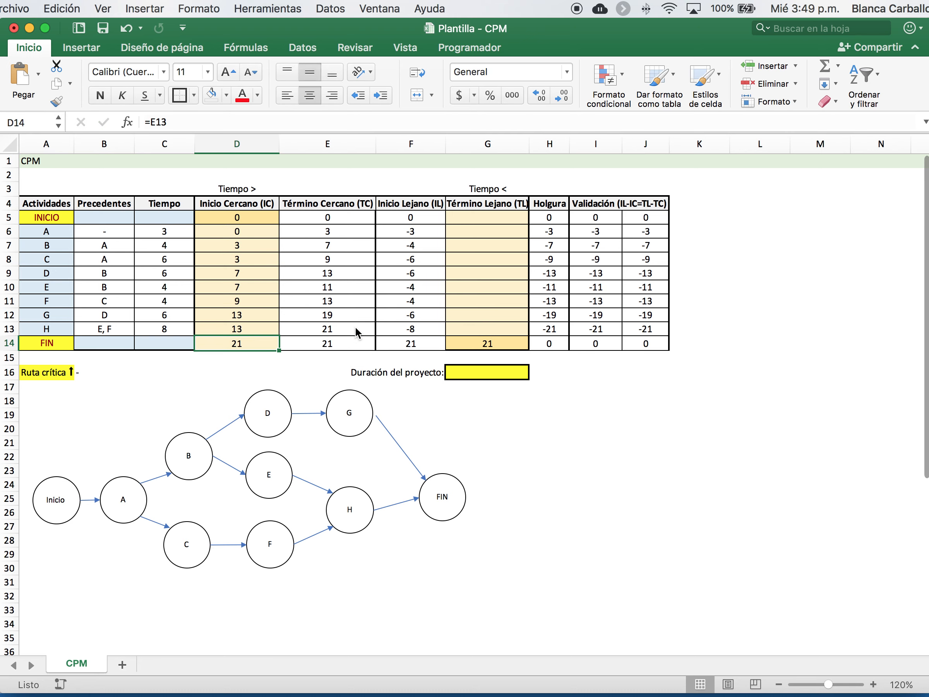
drag(243, 203, 245, 343)
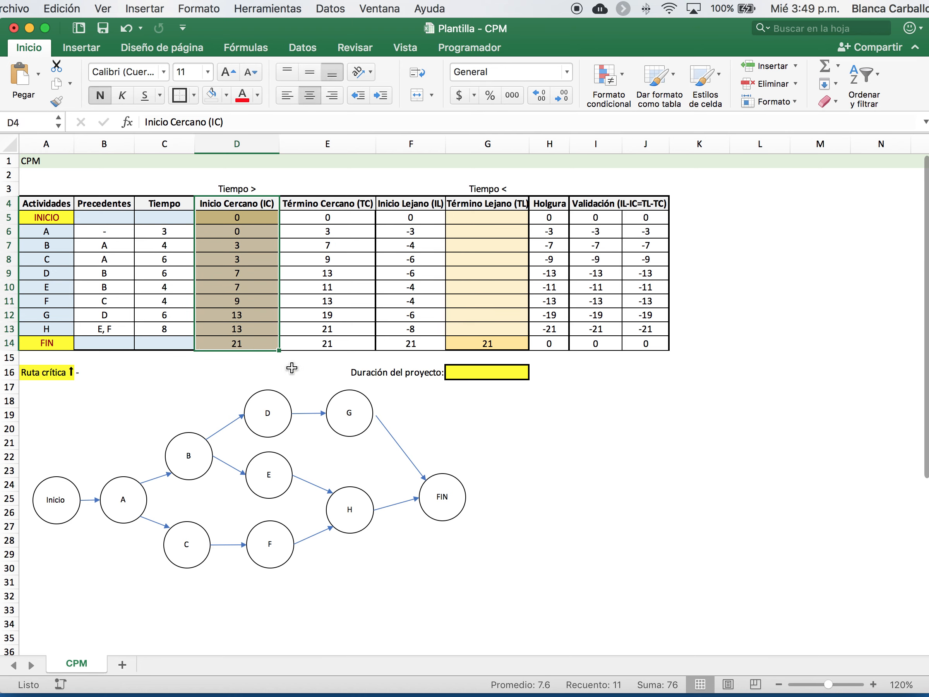
drag(487, 202, 492, 339)
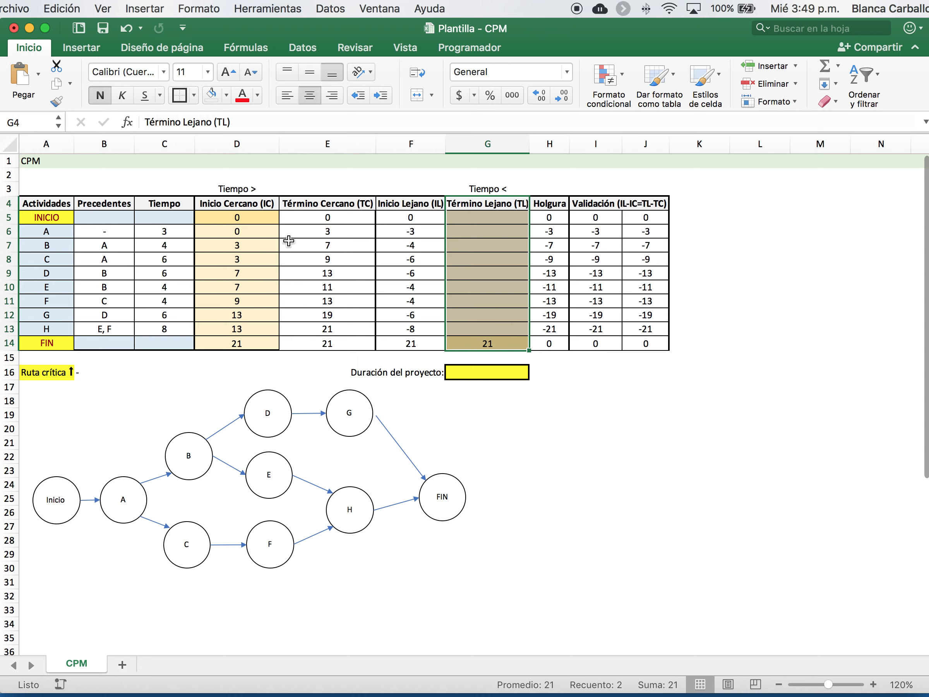
drag(231, 215, 237, 343)
drag(501, 340, 502, 218)
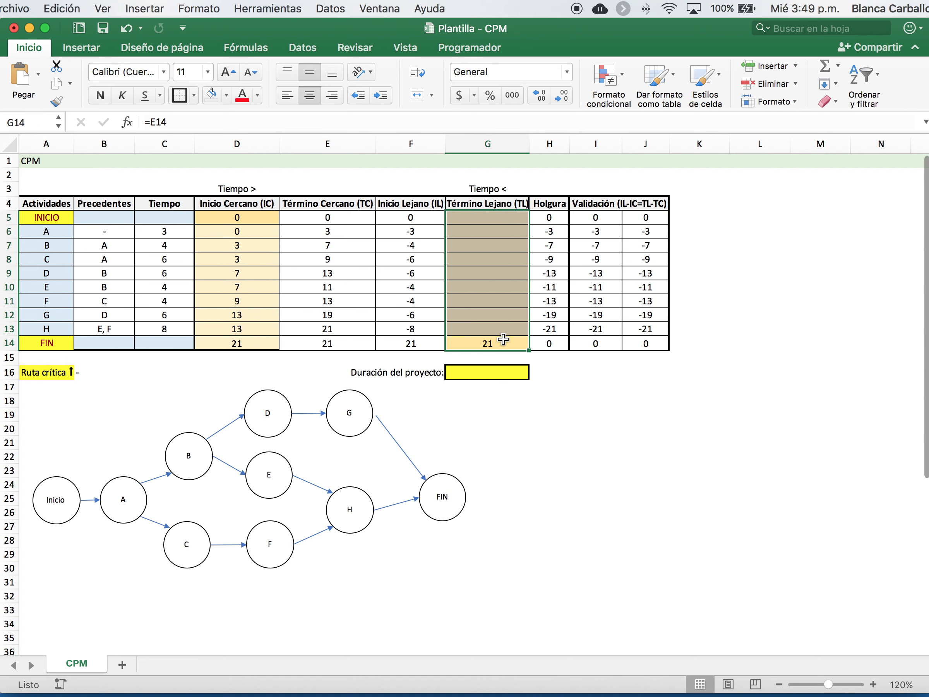
Step: Set the Término Lejano of activities H and G in G13 and G12 to FIN's Inicio Lejano, =F14
click(499, 332)
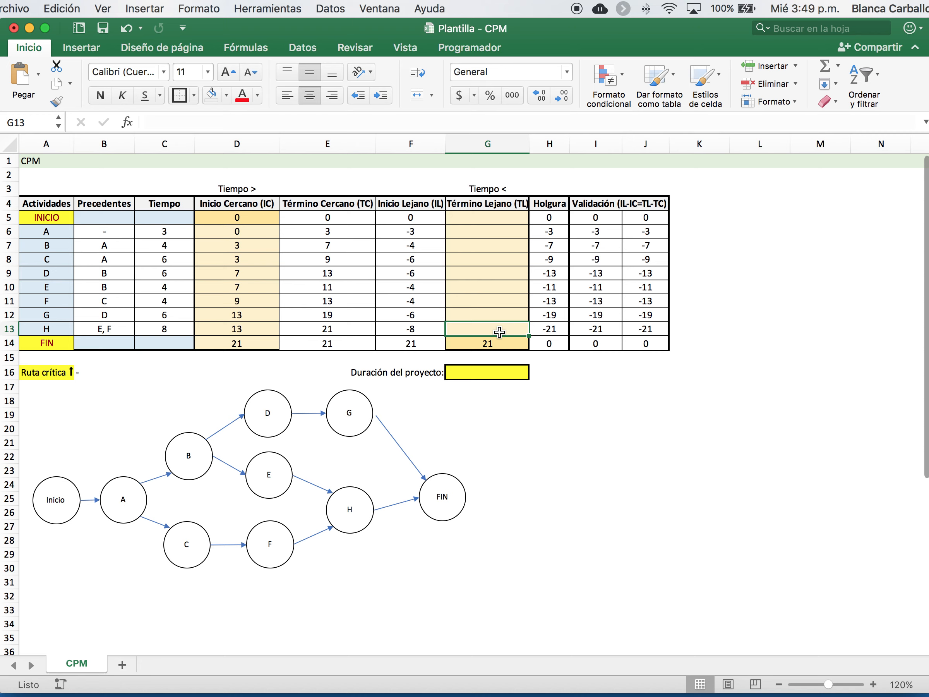
text(=)
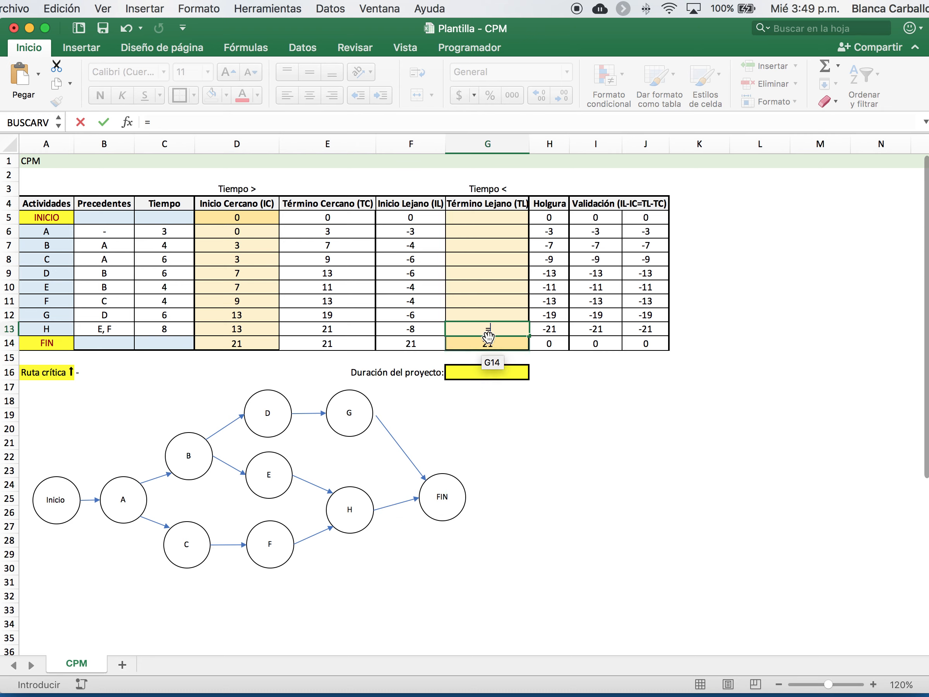
click(423, 341)
key(Return)
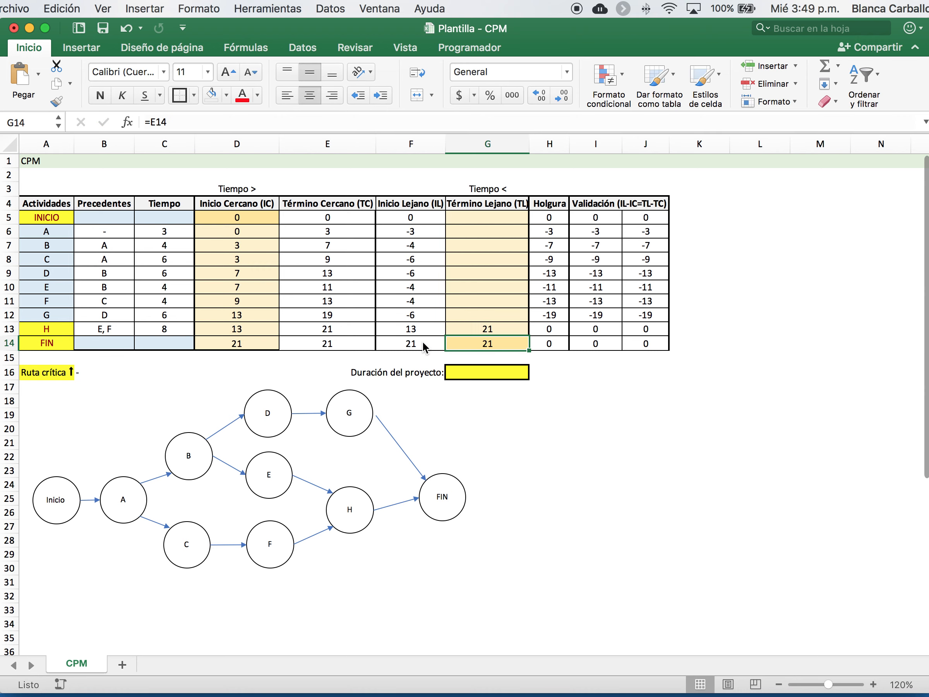
click(512, 315)
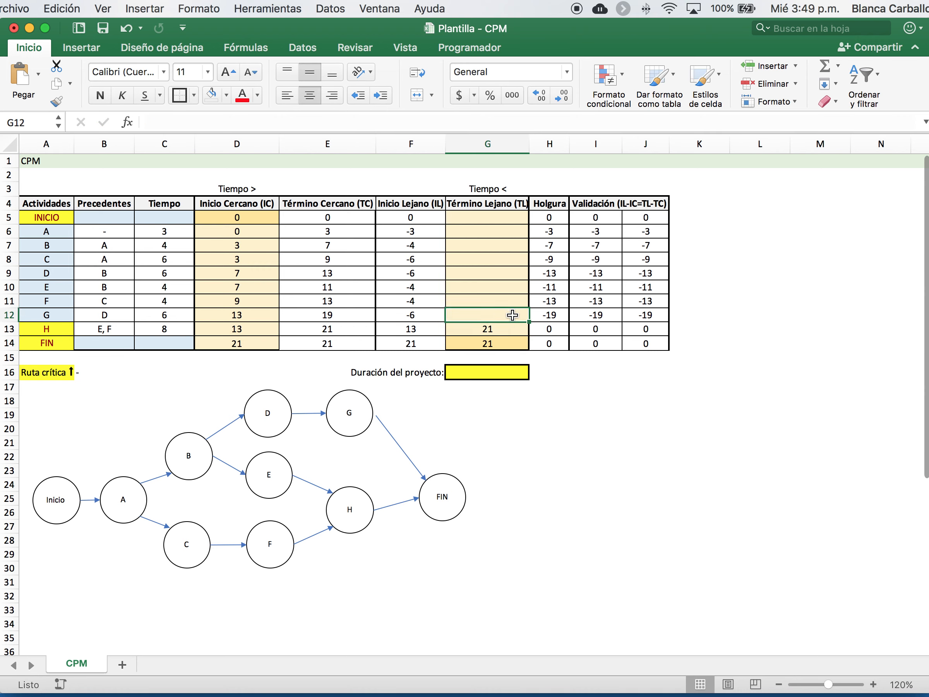
text(=)
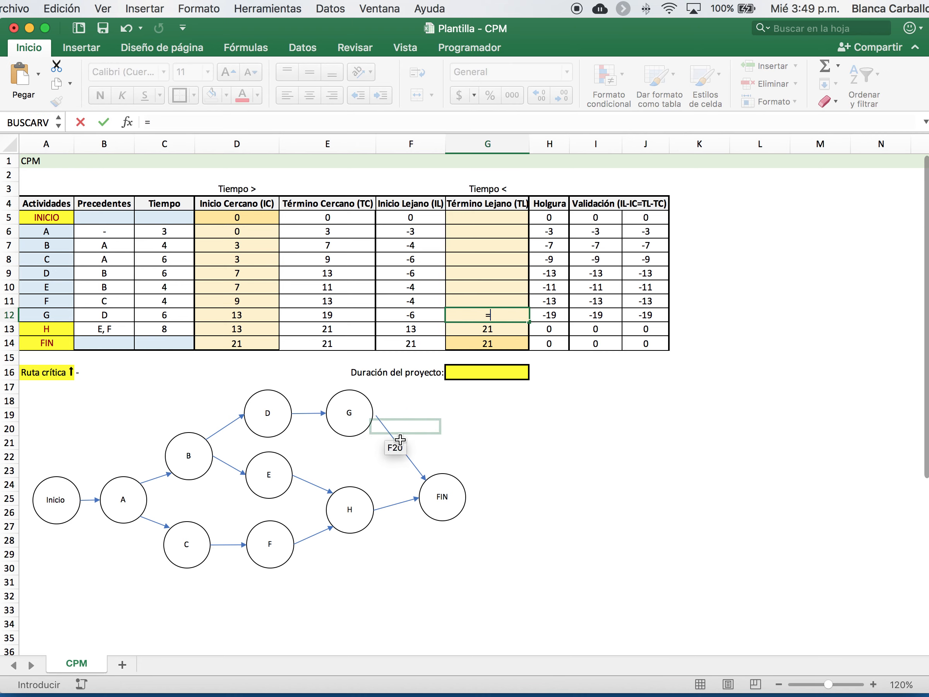
click(422, 343)
key(Return)
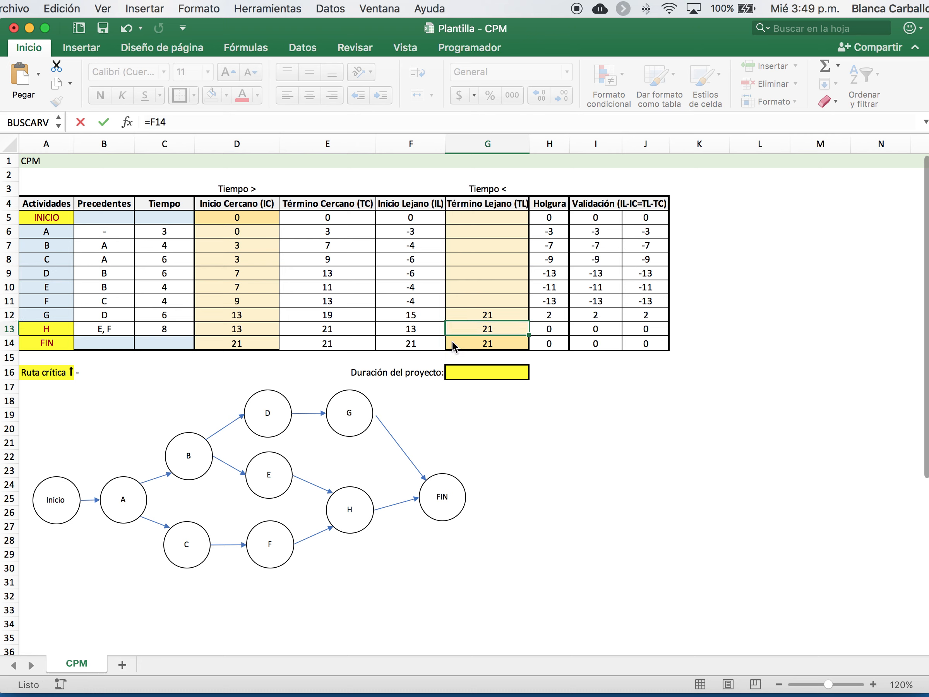
Step: Set the Término Lejano of activities F and E in G11 and G10 to H's Inicio Lejano, =F13
click(474, 301)
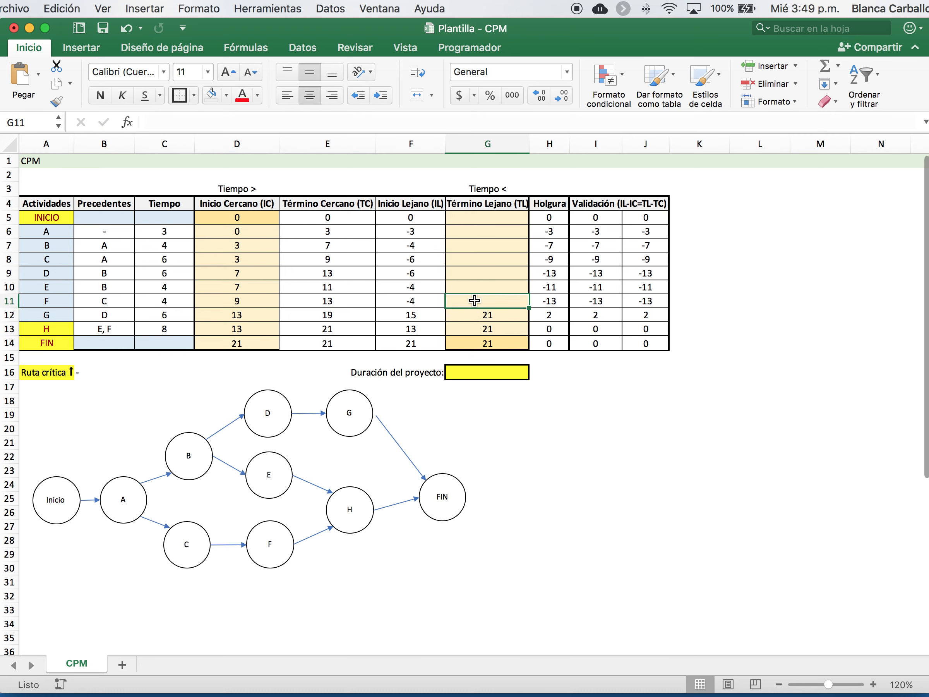
text(=)
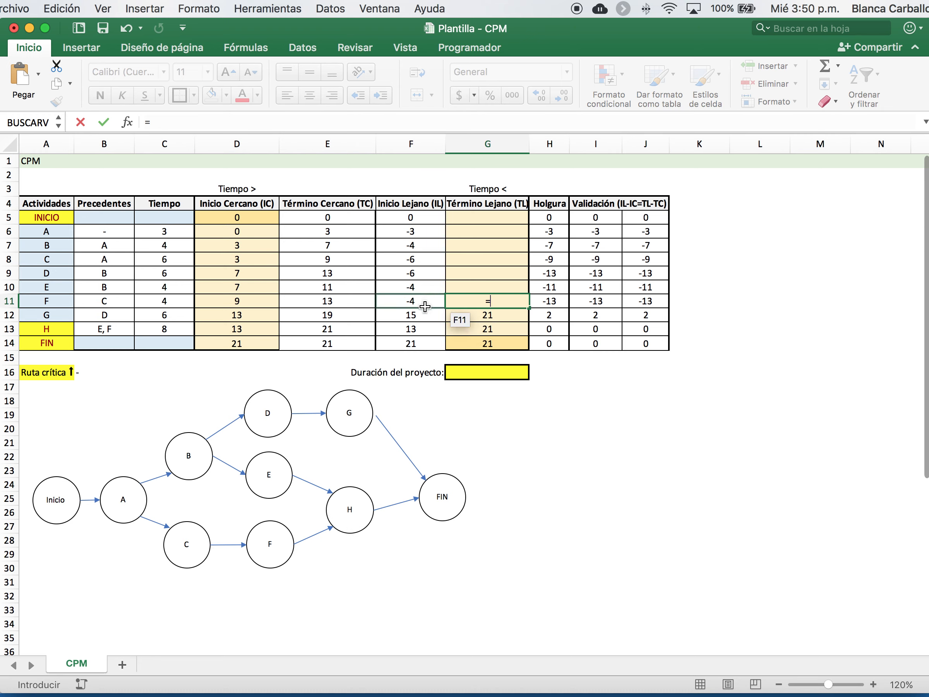
click(428, 329)
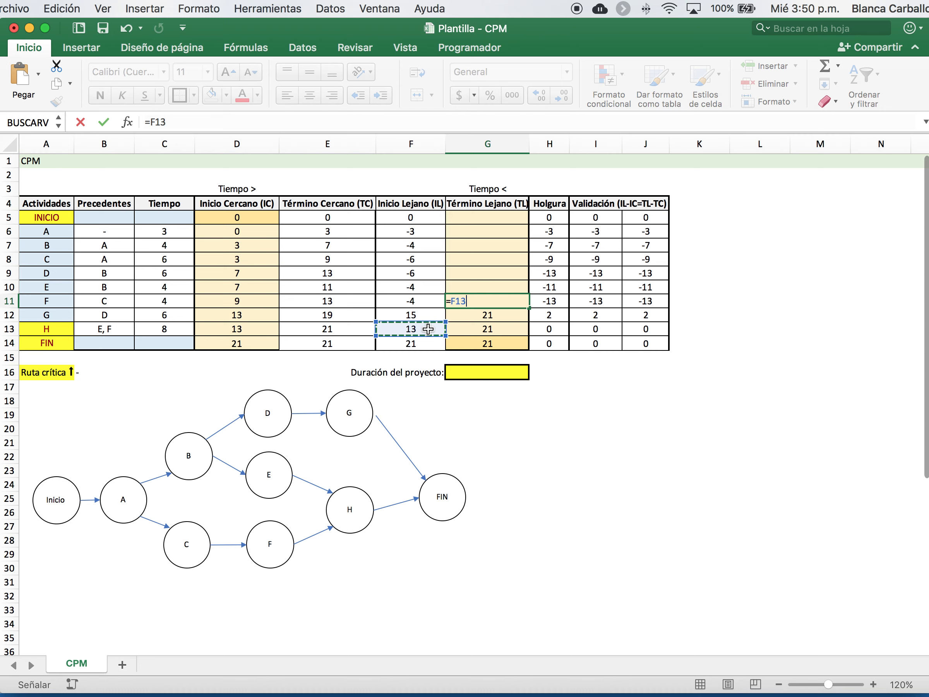
key(Return)
key(Up)
key(Up)
text(=)
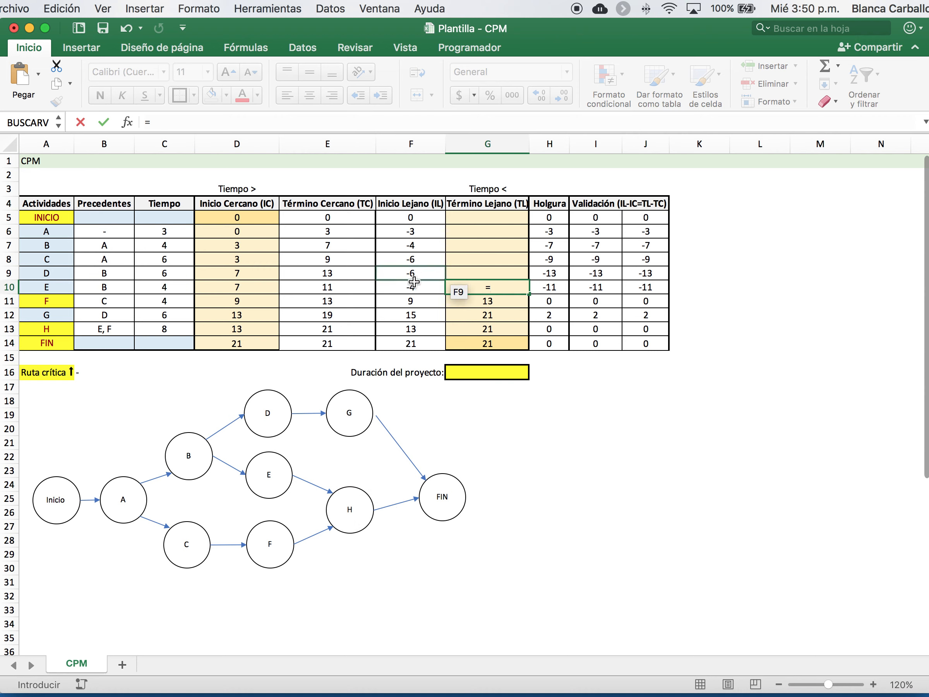
click(418, 326)
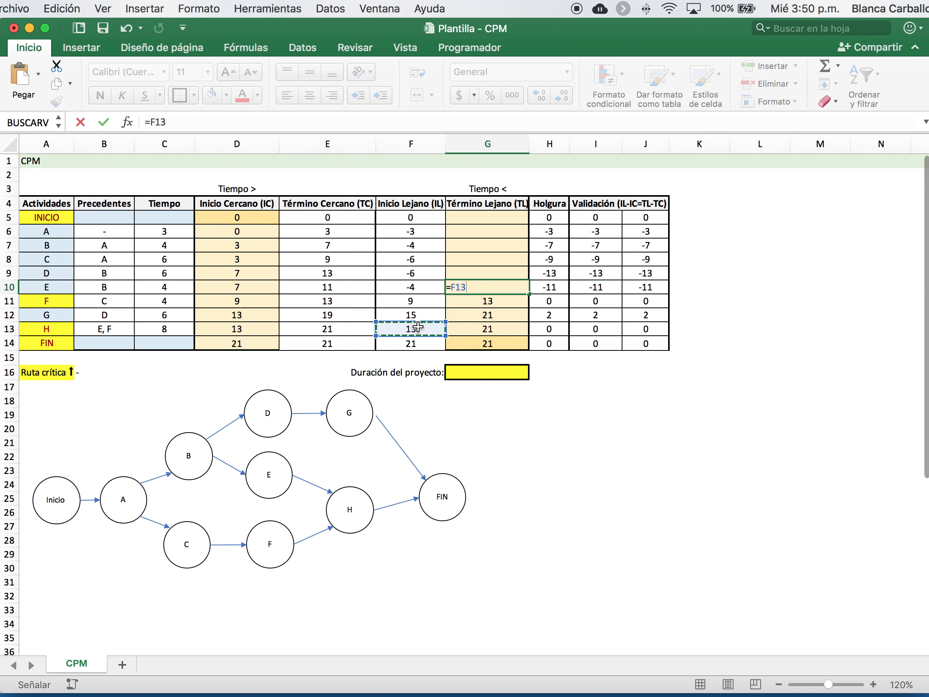
key(Return)
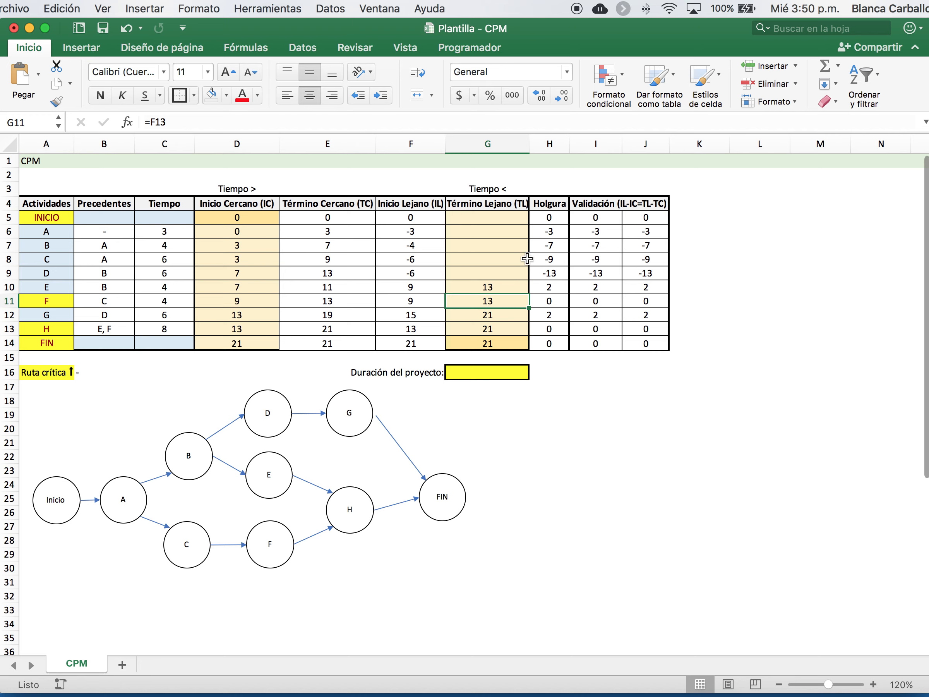
Step: Set activity D's Término Lejano in G9 to G's Inicio Lejano with the formula =F12
click(502, 272)
text(=)
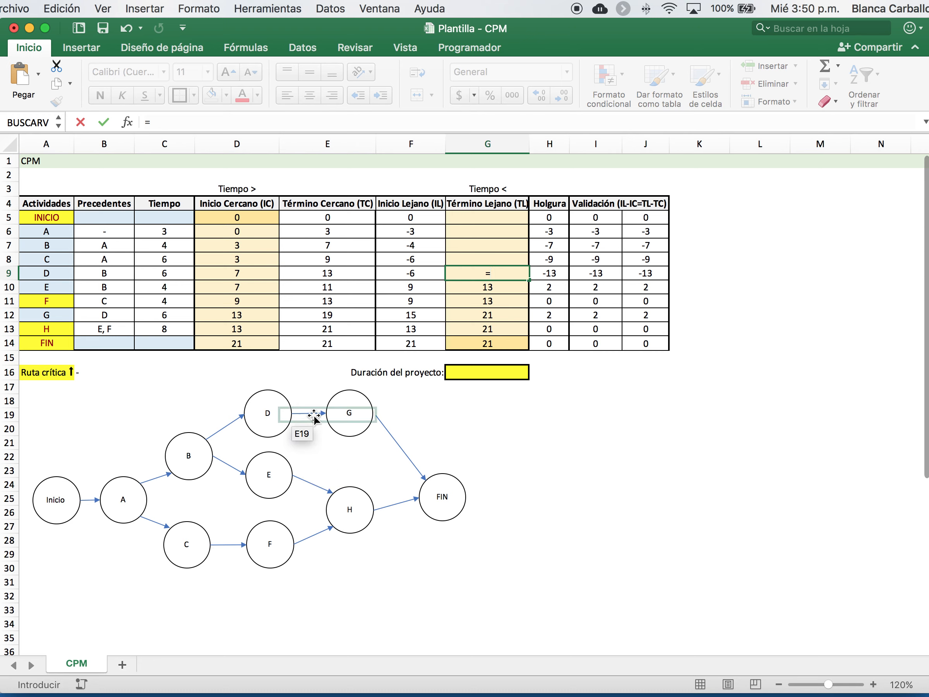
click(414, 317)
key(Return)
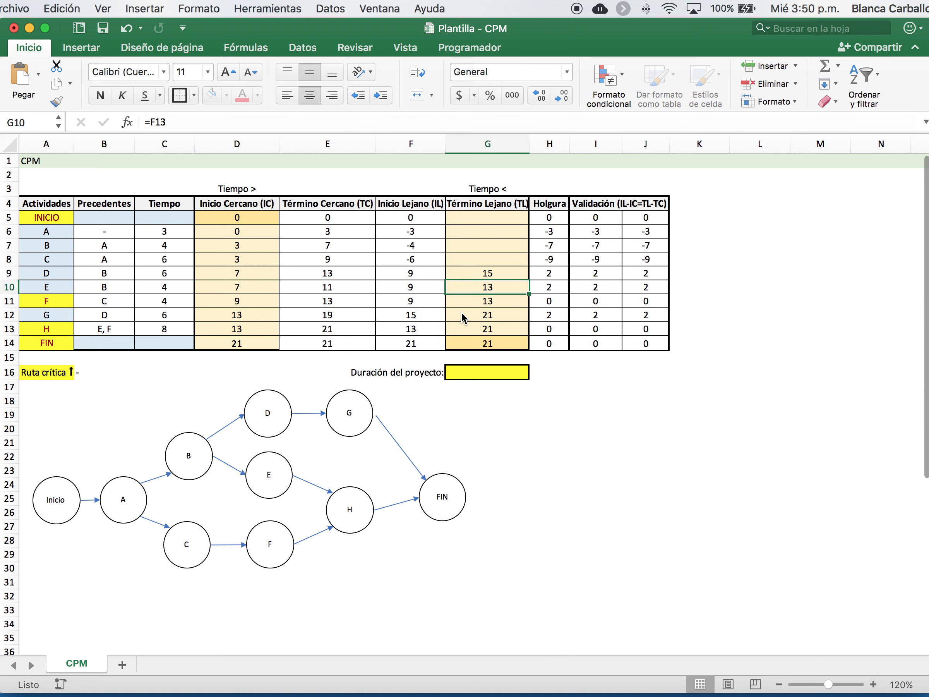
Step: Set activity C's Término Lejano in G8 to F's Inicio Lejano with the formula =F11
key(Up)
key(Up)
text(=)
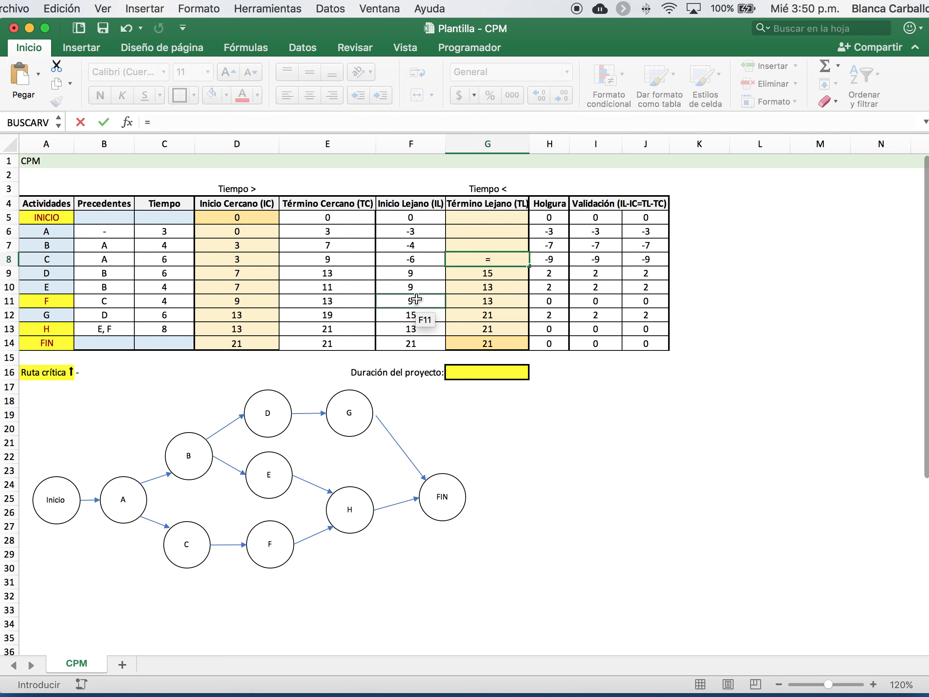
click(434, 299)
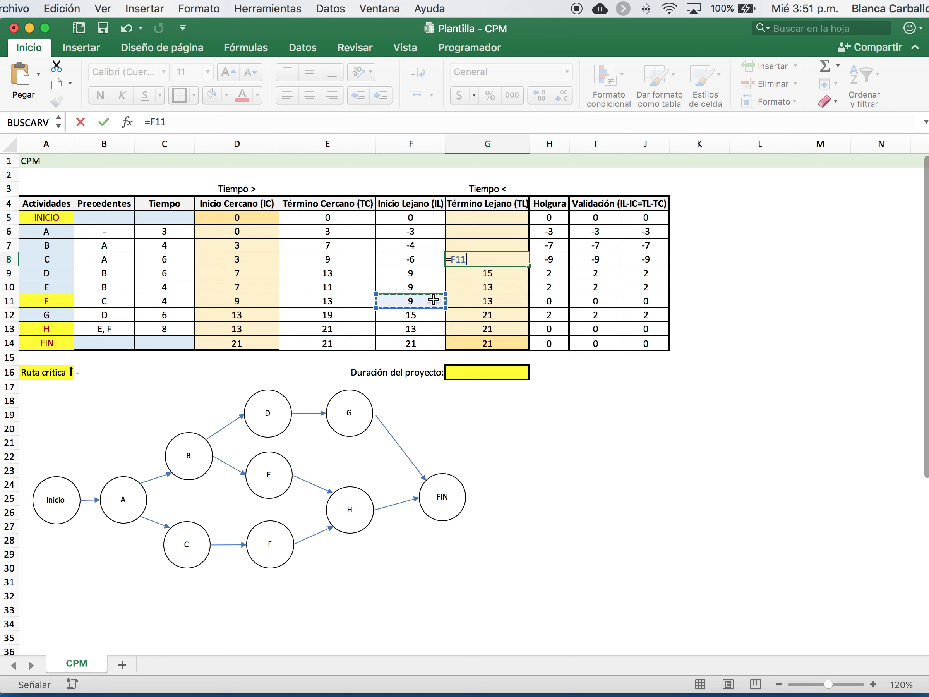
key(Return)
Step: Set activity B's Término Lejano in G7 to D's Inicio Lejano with the formula =F9
key(Up)
key(Up)
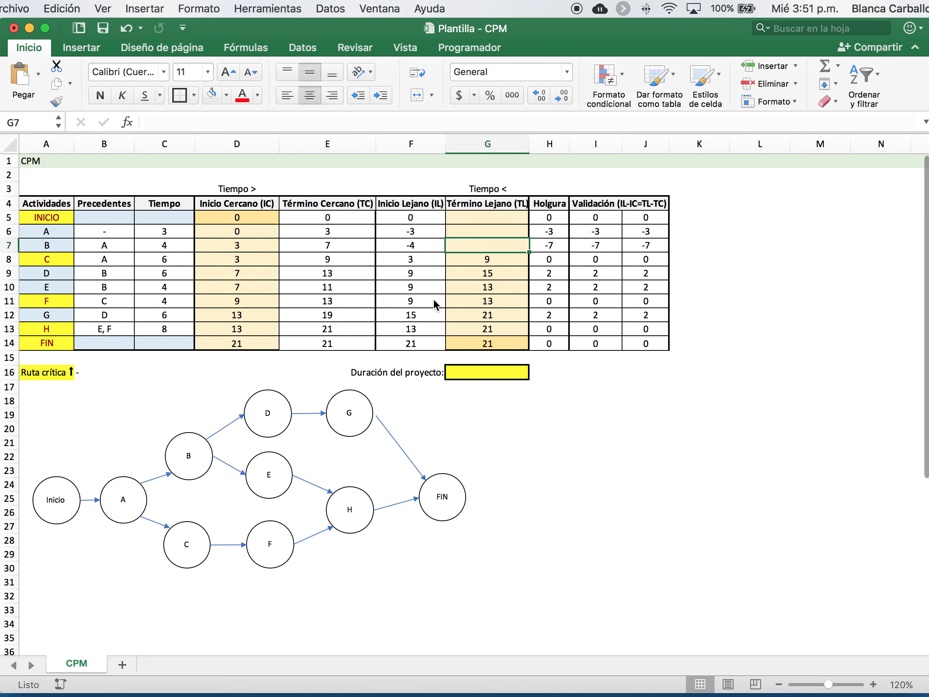
text(=)
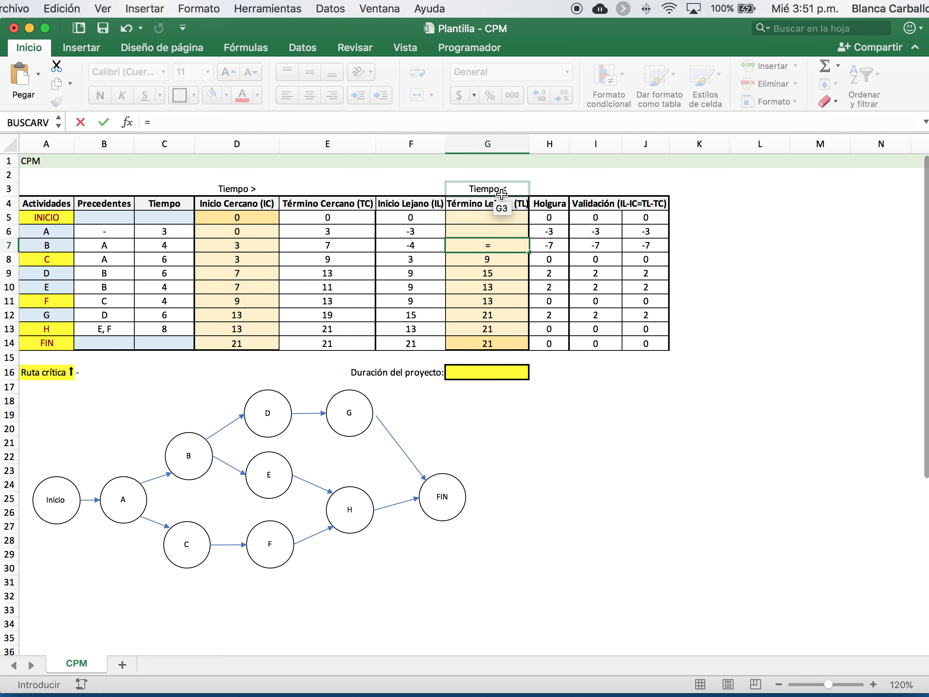
click(424, 273)
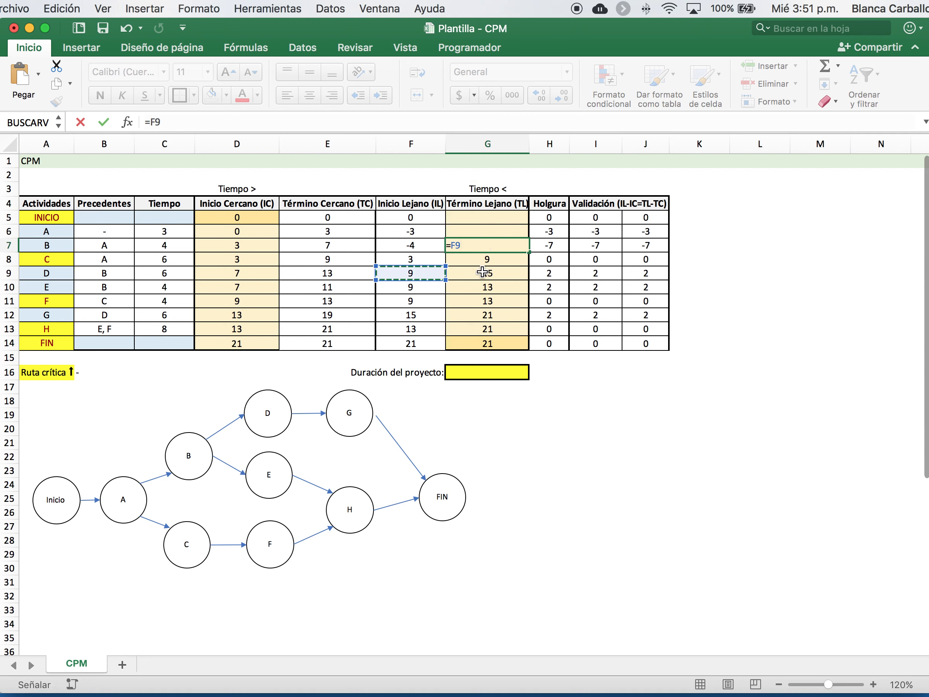
key(Return)
Step: Set activity A's Término Lejano in G6 to C's Inicio Lejano with the formula =F8
key(Up)
key(Up)
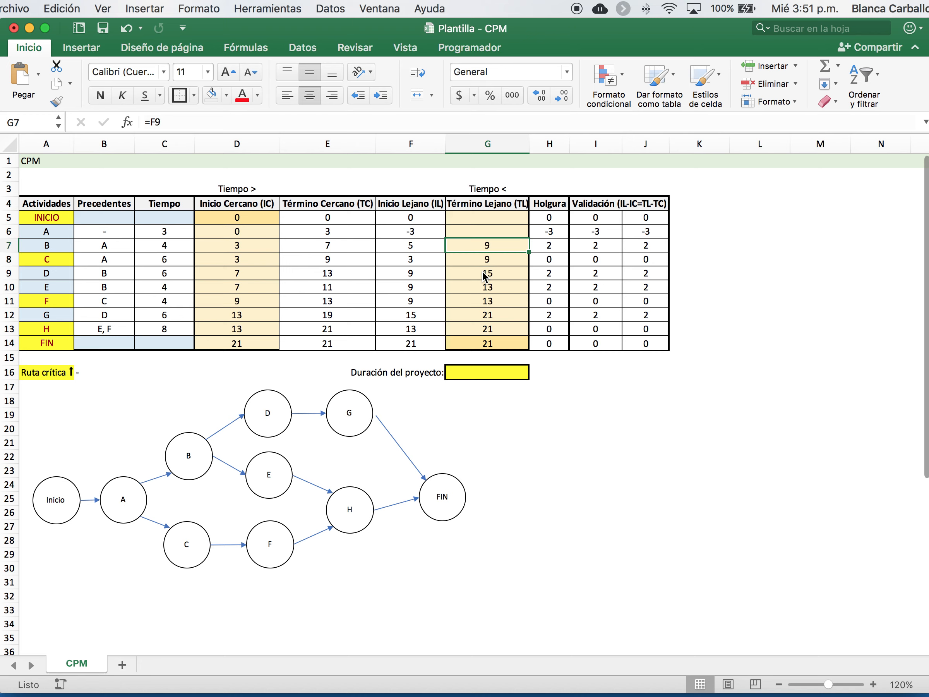
text(=)
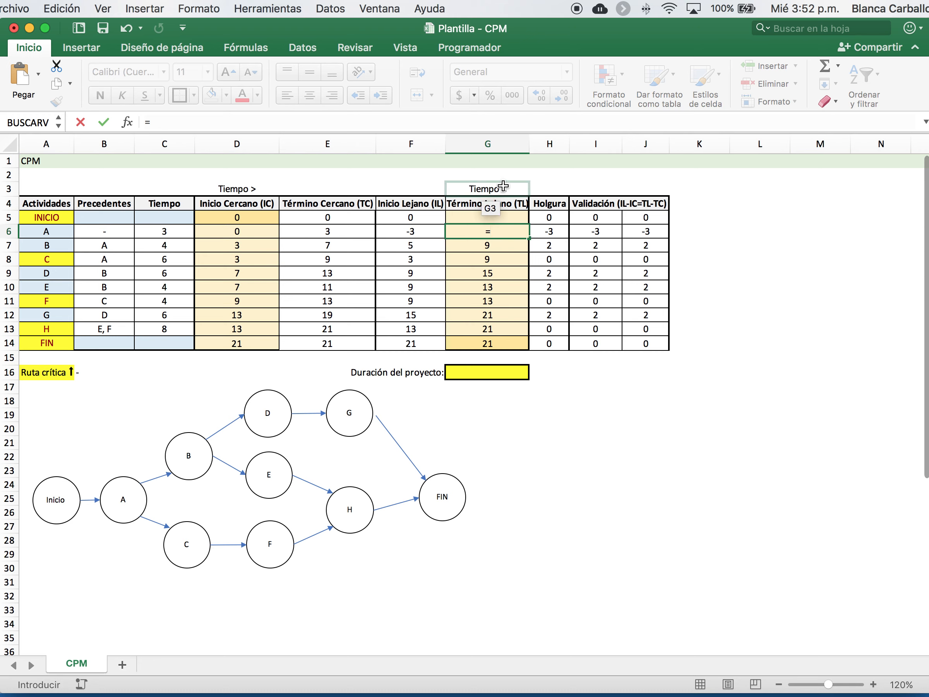
click(413, 257)
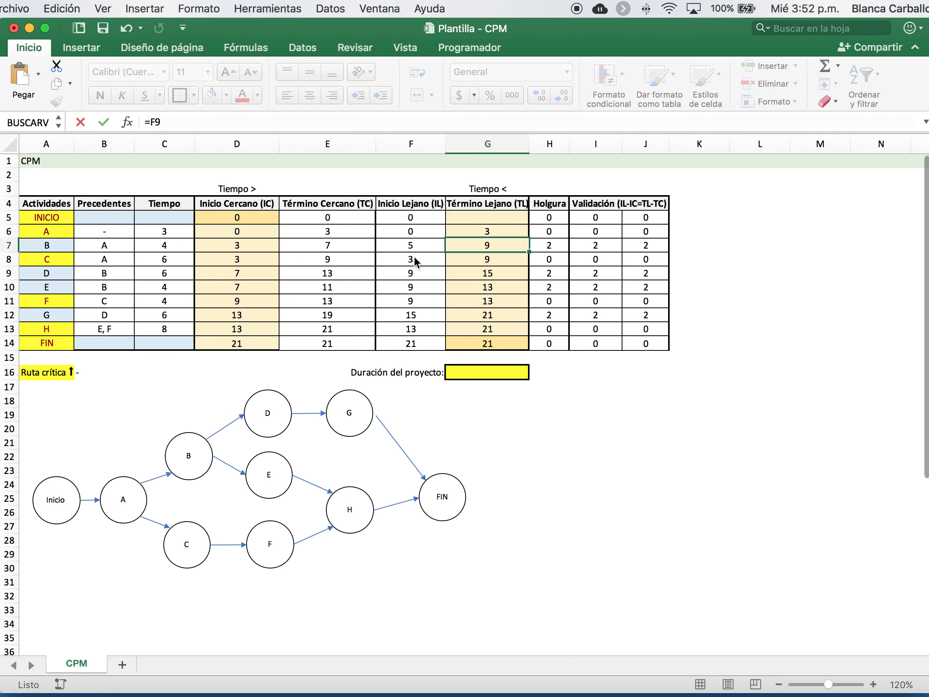
key(Return)
Step: Set INICIO's Término Lejano in G5 to A's Inicio Lejano with the formula =F6
key(Up)
key(Up)
text(=)
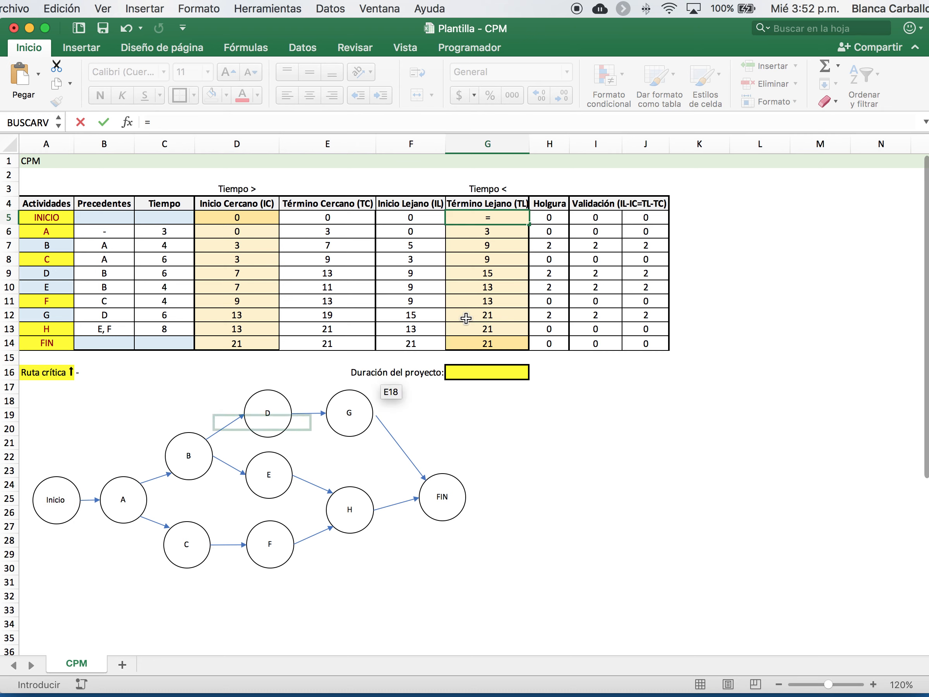
click(415, 230)
key(Return)
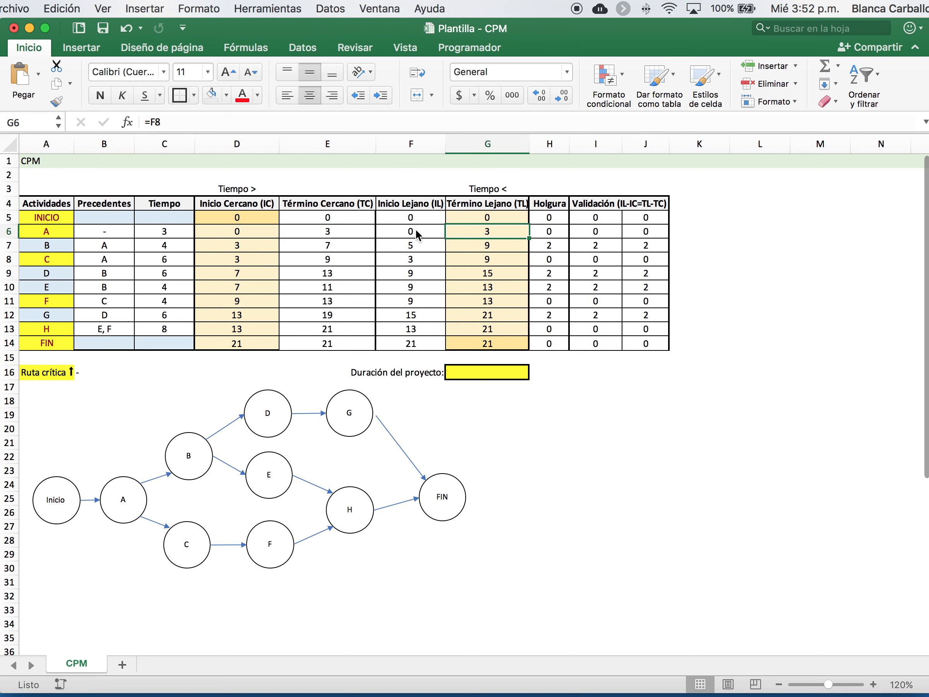
Step: Set Duración del proyecto in G16 to FIN's Término Lejano with the formula =G14
drag(494, 217, 489, 345)
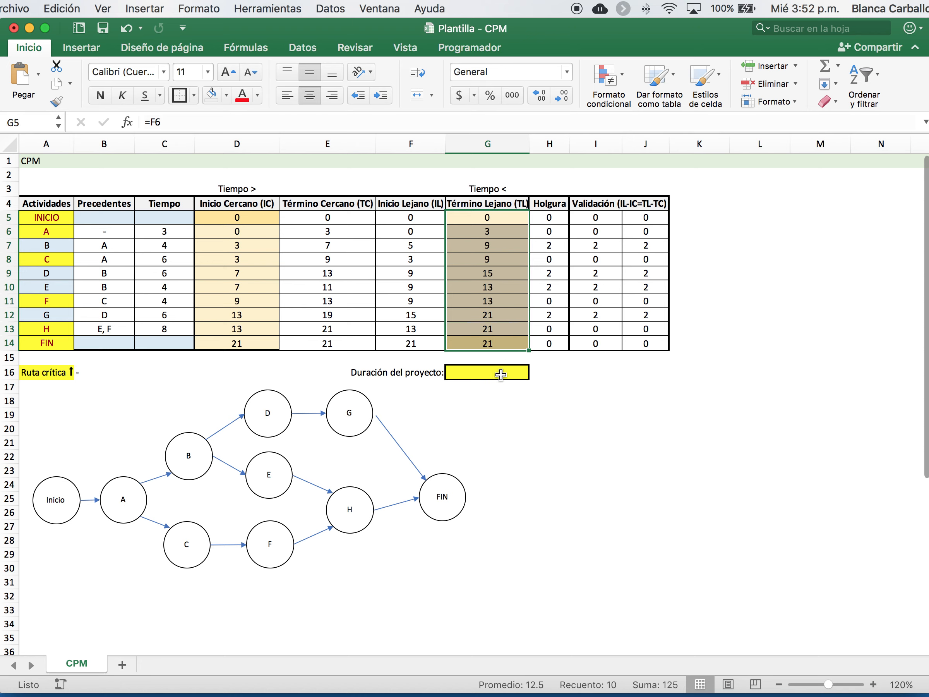
click(501, 374)
text(=)
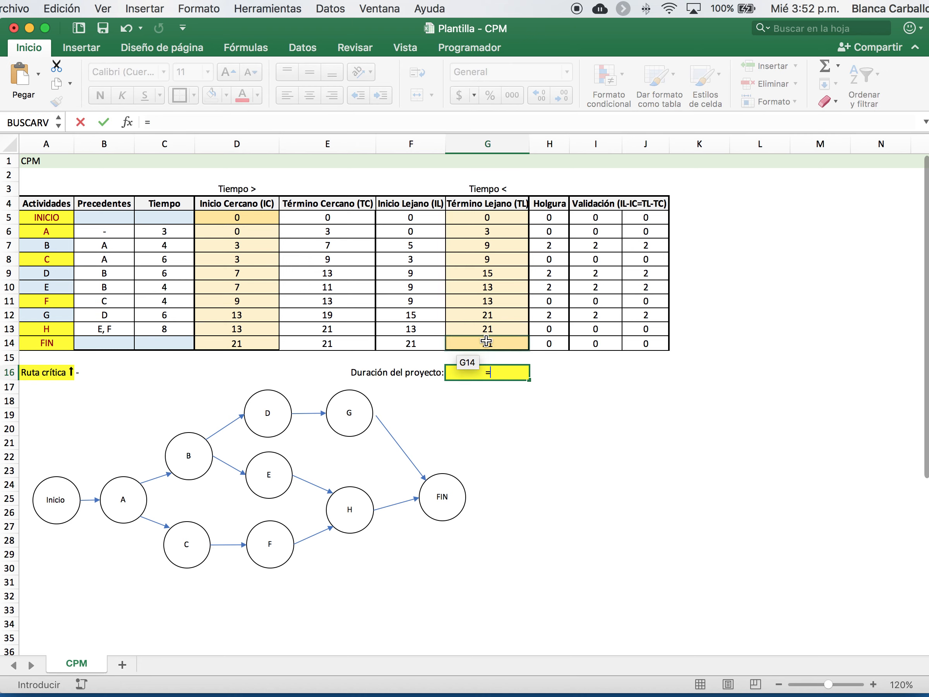
click(510, 341)
key(Return)
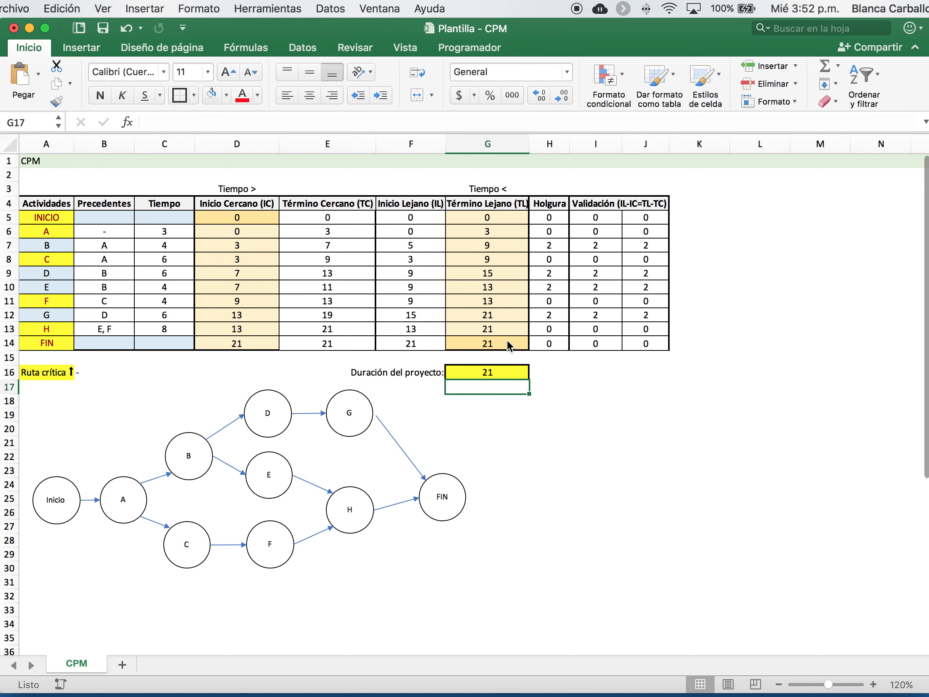
key(Up)
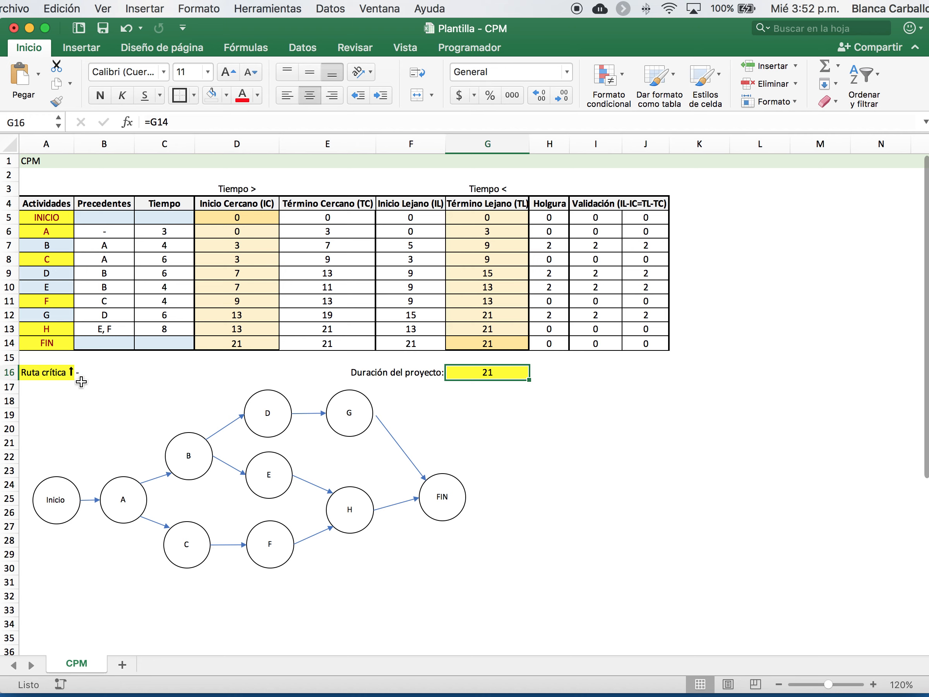
Step: Fill the critical-path circles Inicio, A, C, F, H and FIN in the network diagram with the lightest orange theme tint
click(71, 485)
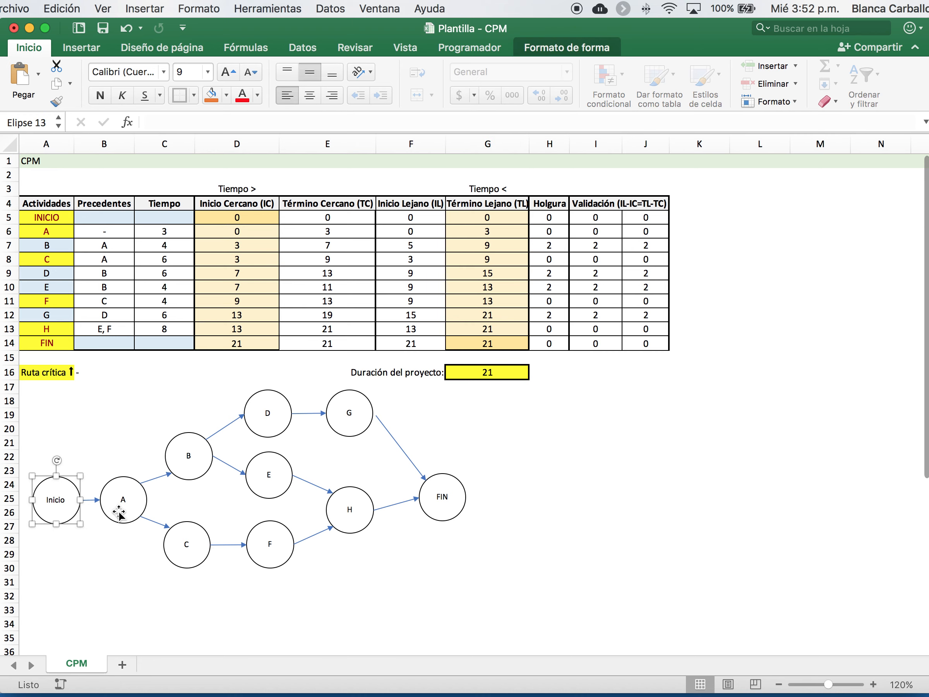
shift+click(119, 482)
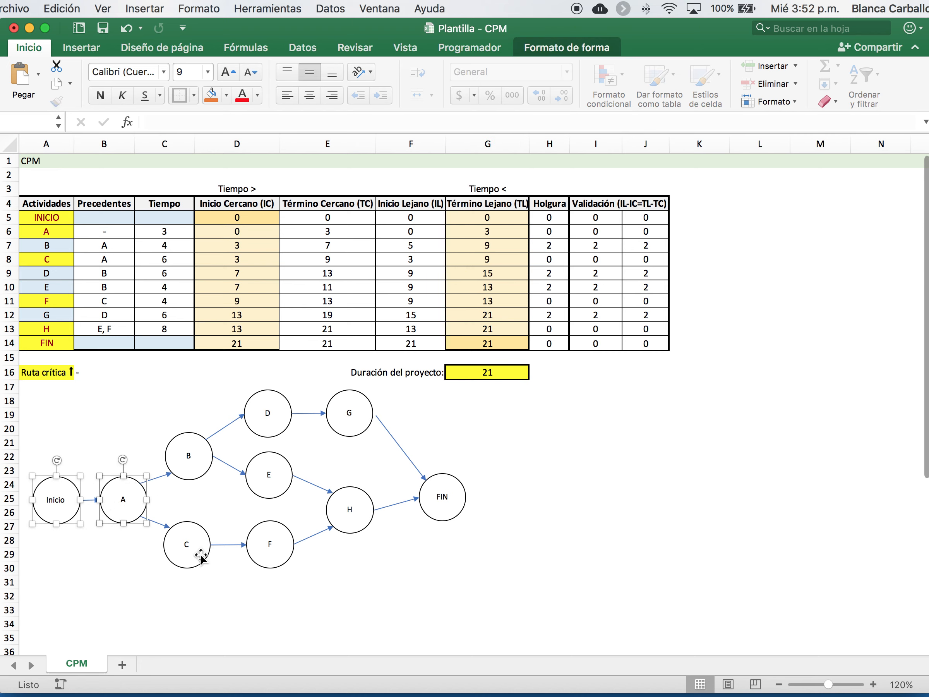
shift+click(191, 524)
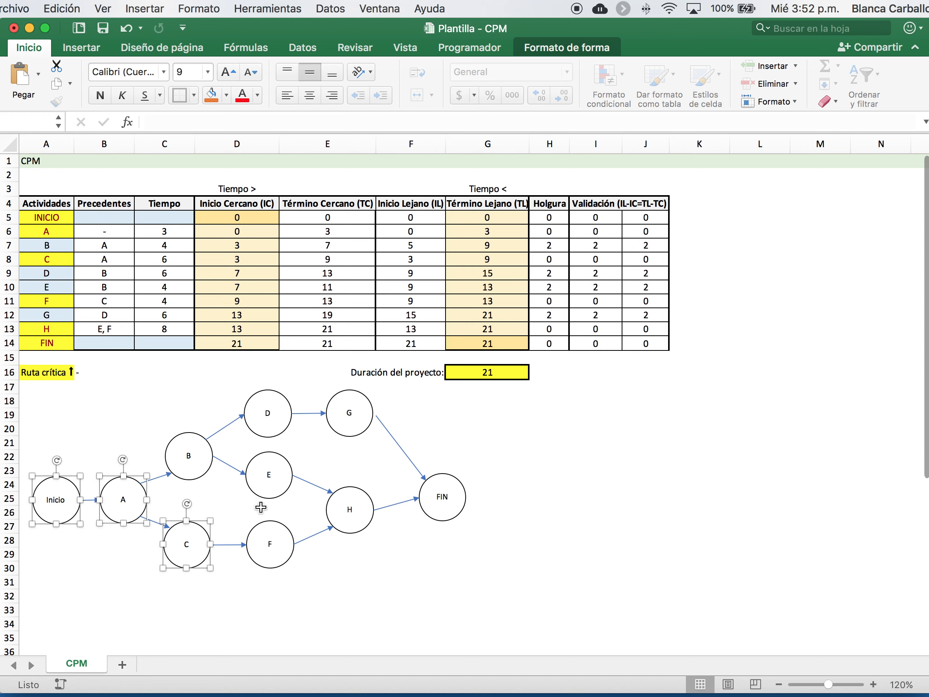
shift+click(265, 527)
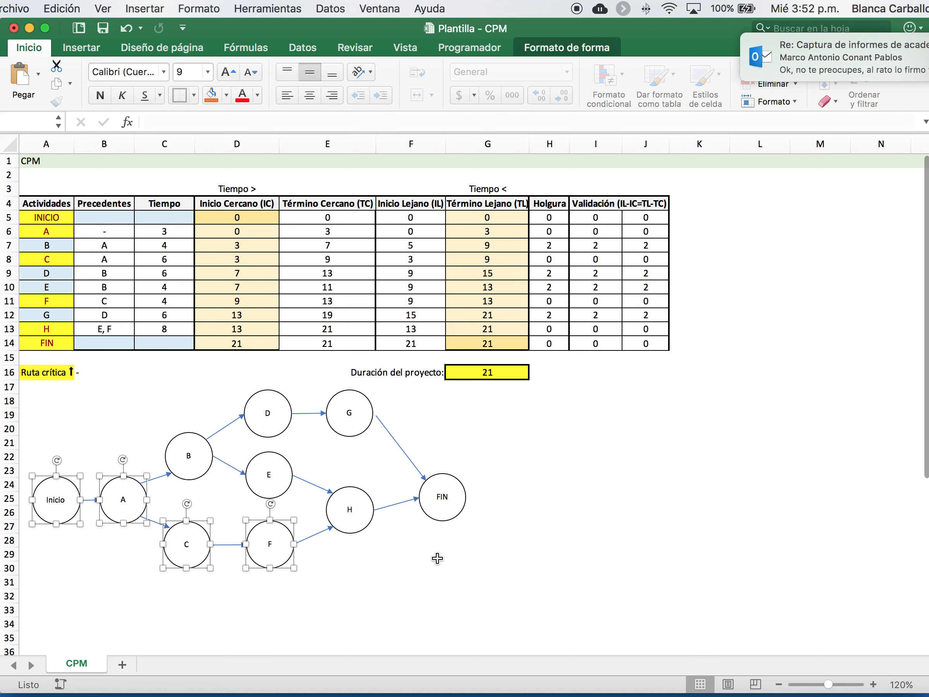
shift+click(356, 490)
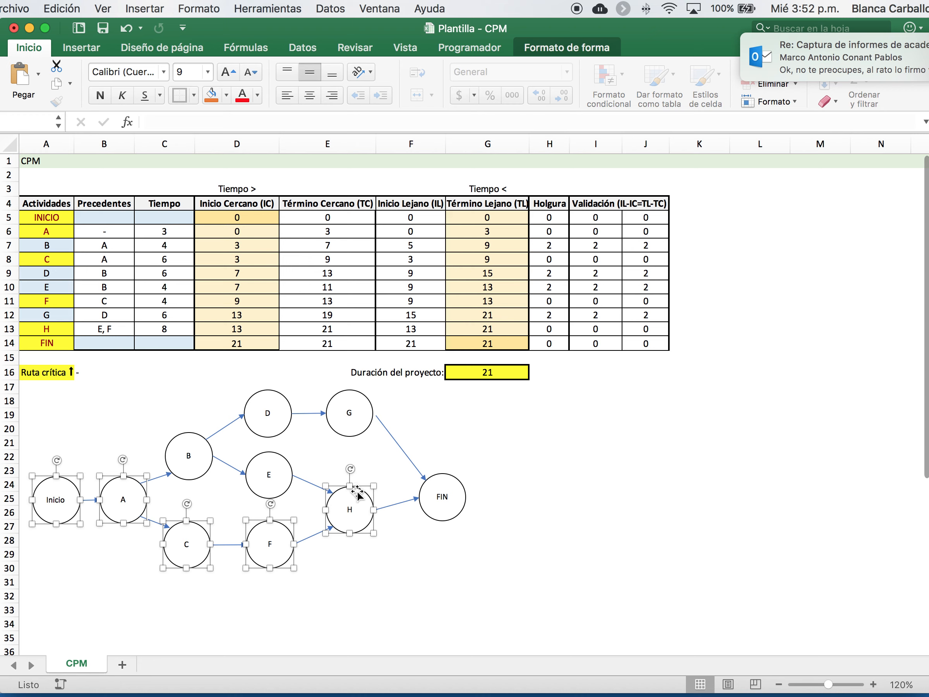
shift+click(446, 519)
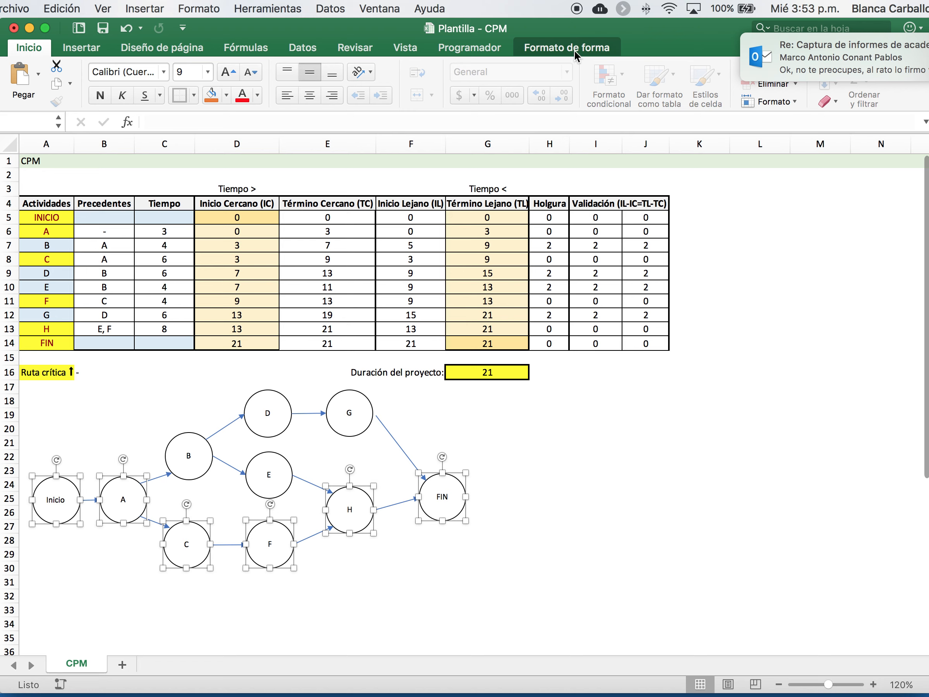
click(226, 96)
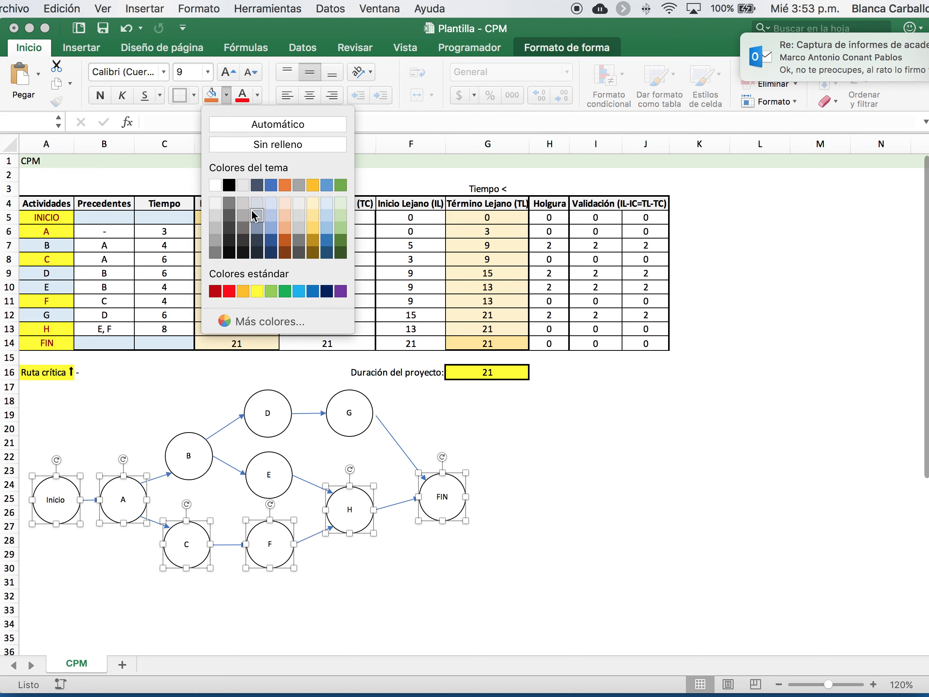
click(282, 201)
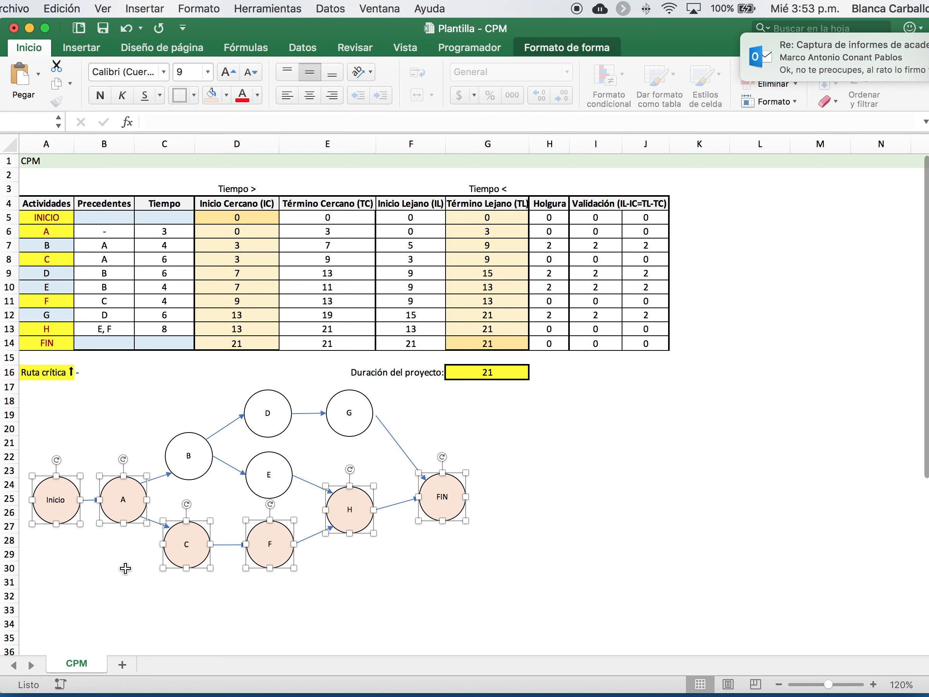
click(89, 566)
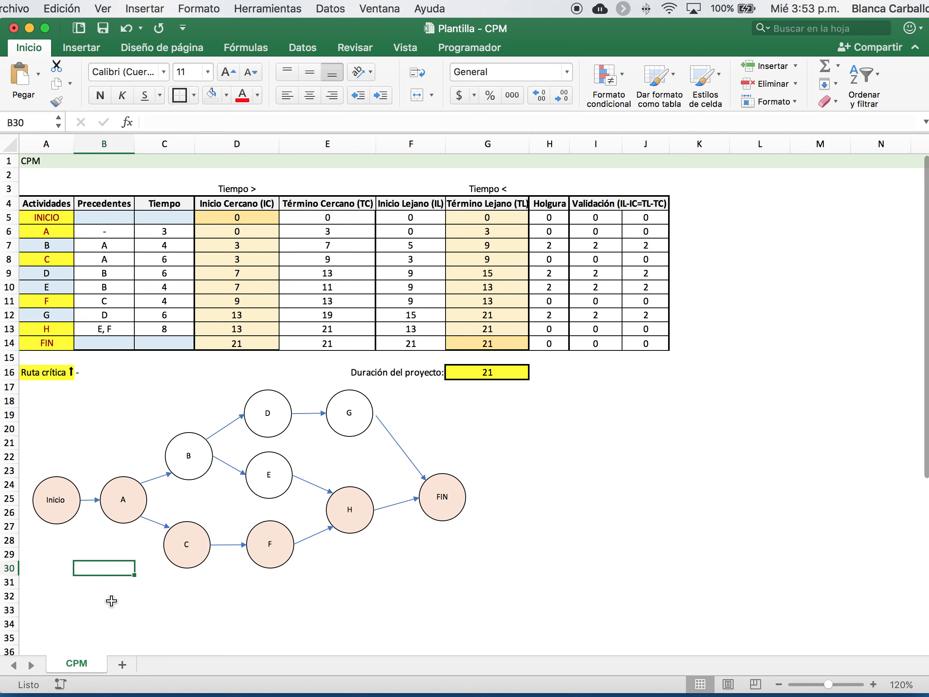
Step: Enter the critical path Inicio-A-C-F-H-Fin beside Ruta crítica in B16
click(96, 372)
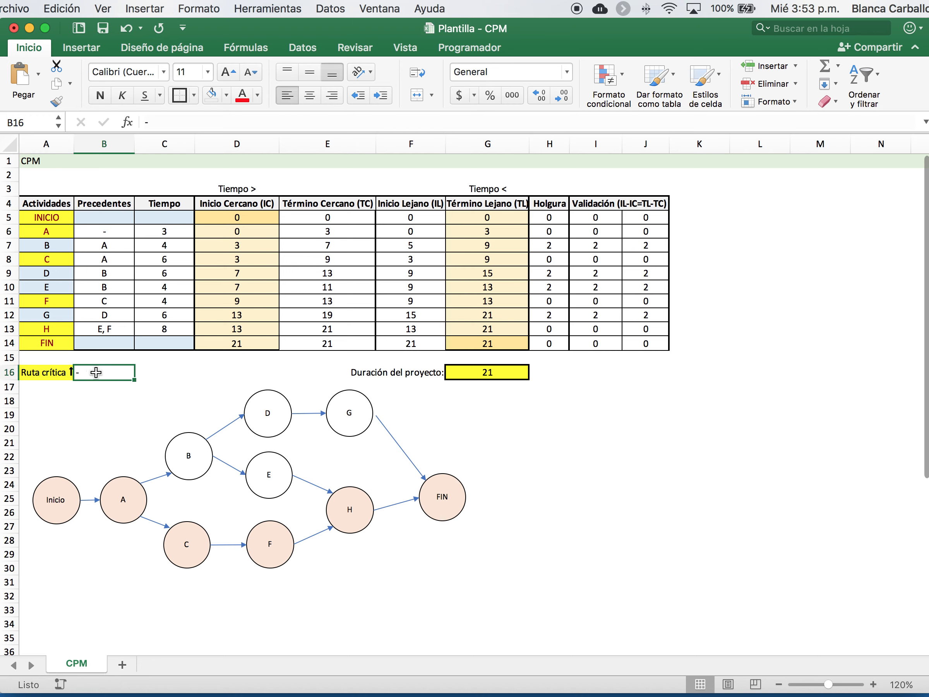
text(Inicio)
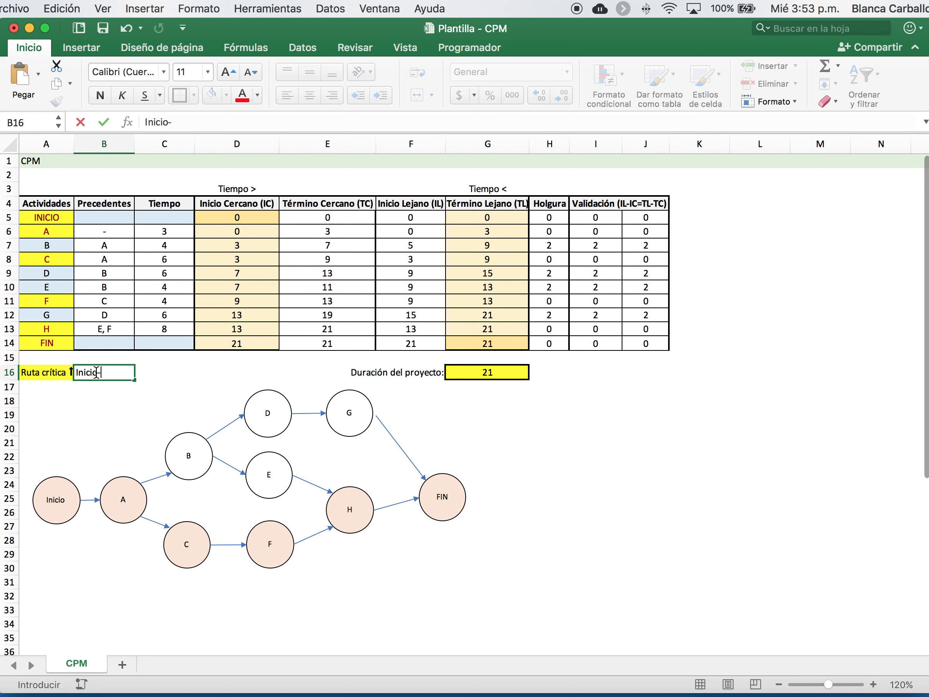
text(-A-D)
key(BackSpace)
text(C-F-H-Fin)
key(Return)
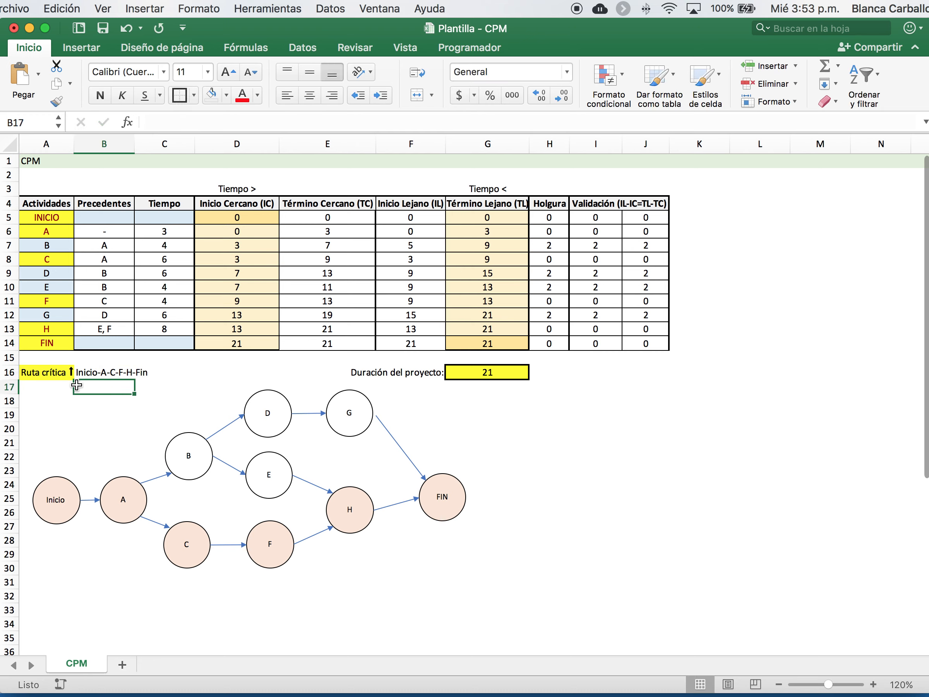
click(103, 372)
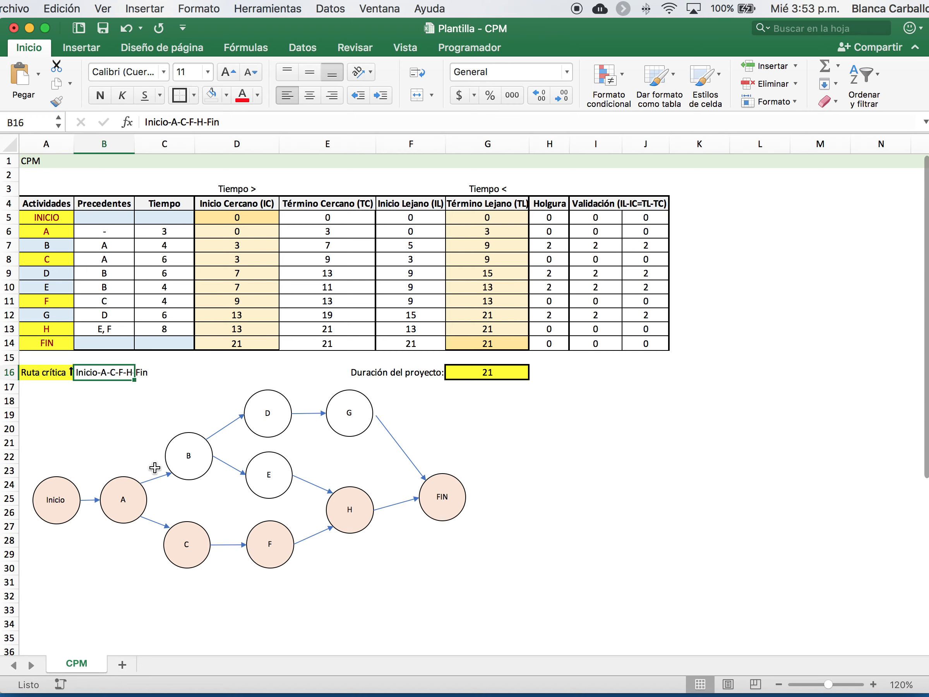
click(104, 390)
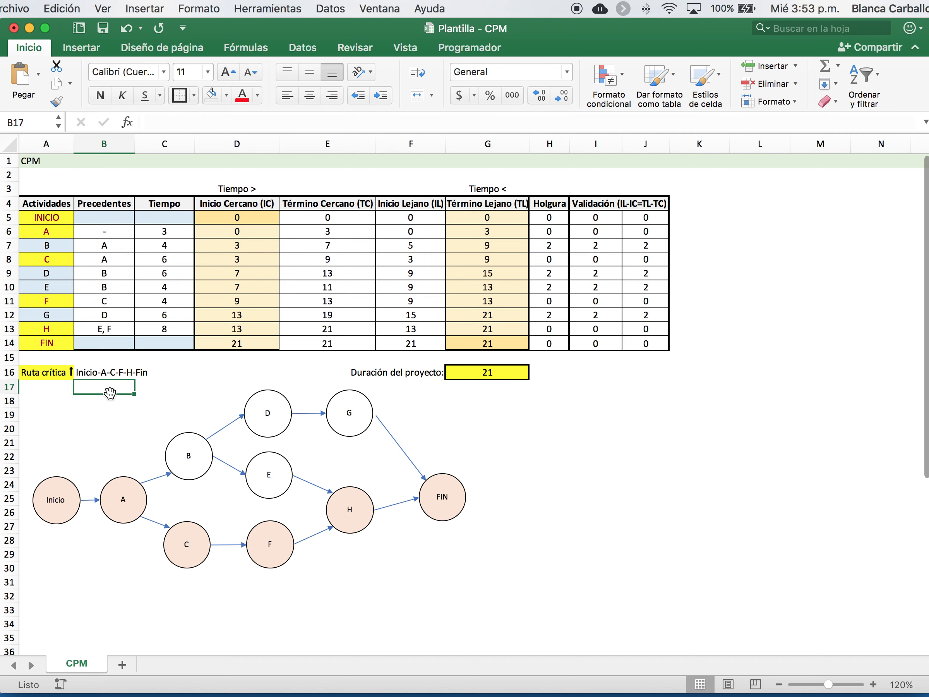
Step: Switch to PowerPoint and review the slides Ejercicio (solución), Asignación 1 (CPM) and Asignación 2 (CPM)
key(super+Tab)
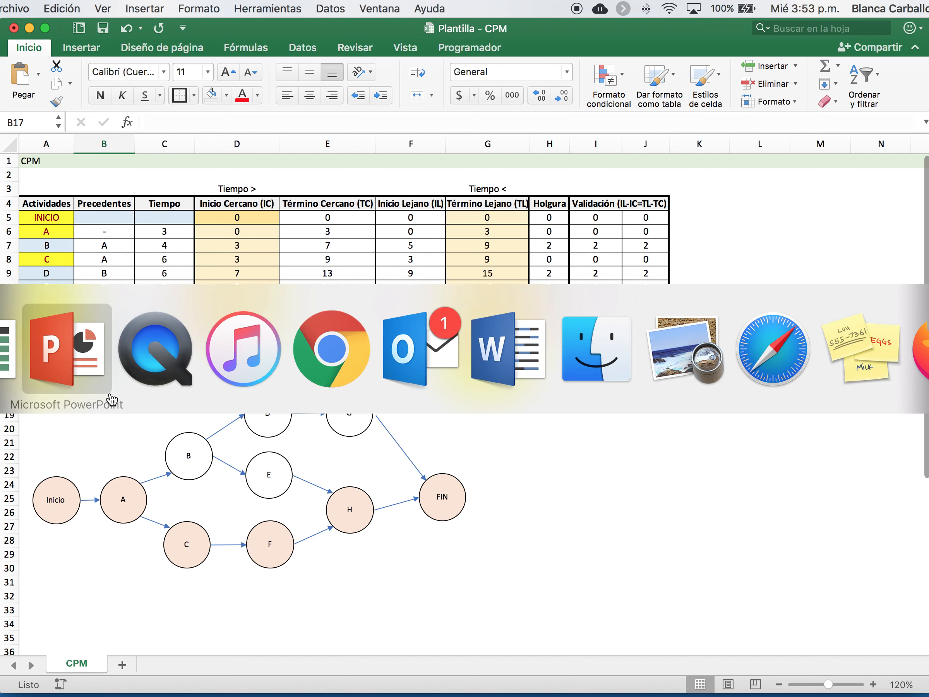
key(Right)
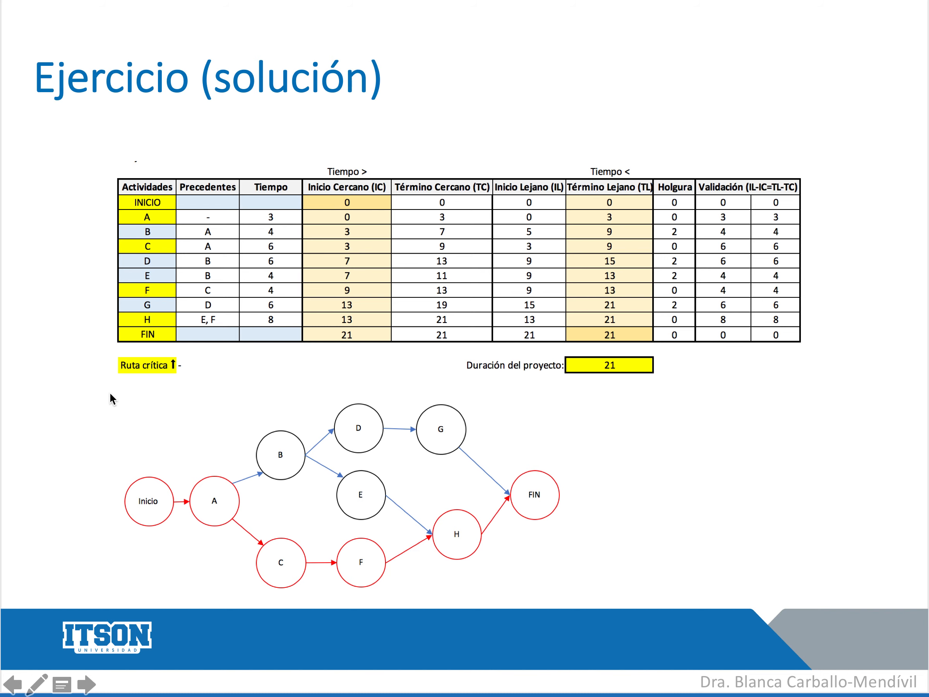
key(Right)
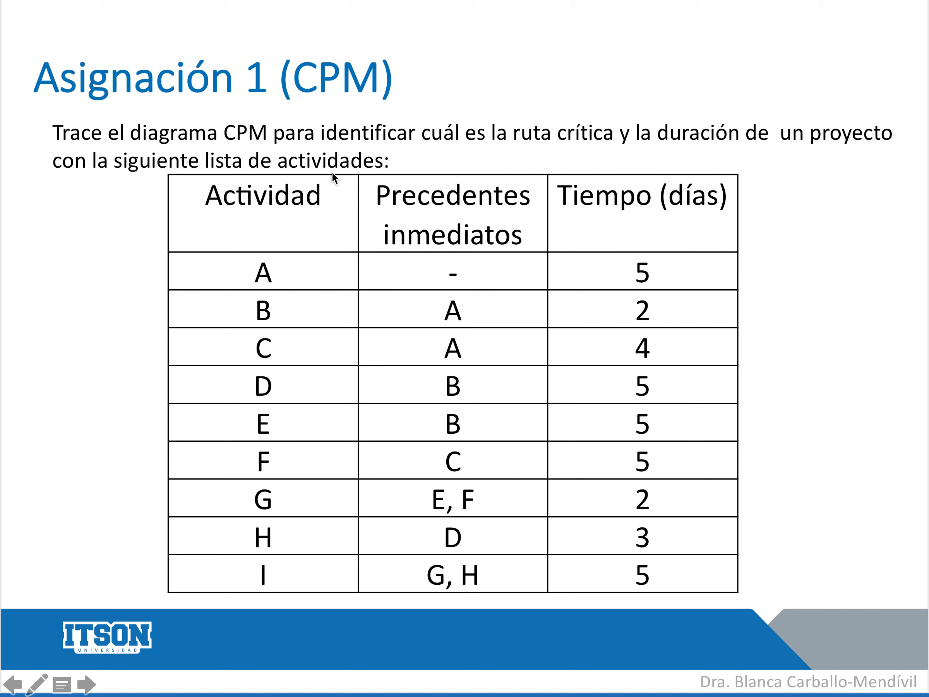
key(Right)
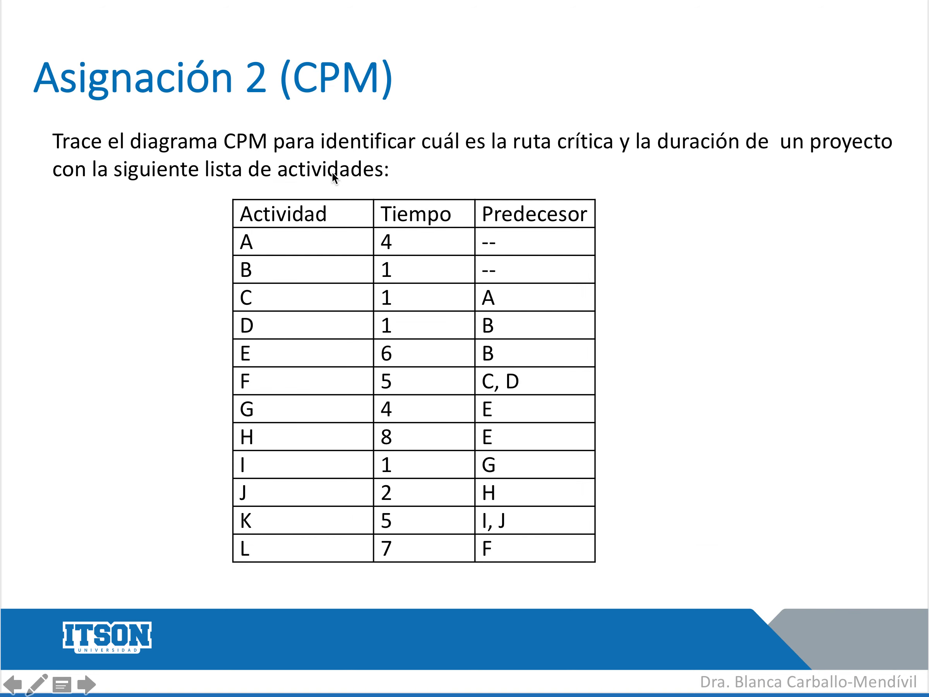
Step: Switch back to Excel and open the critical path text in B16 for editing
key(super+Tab)
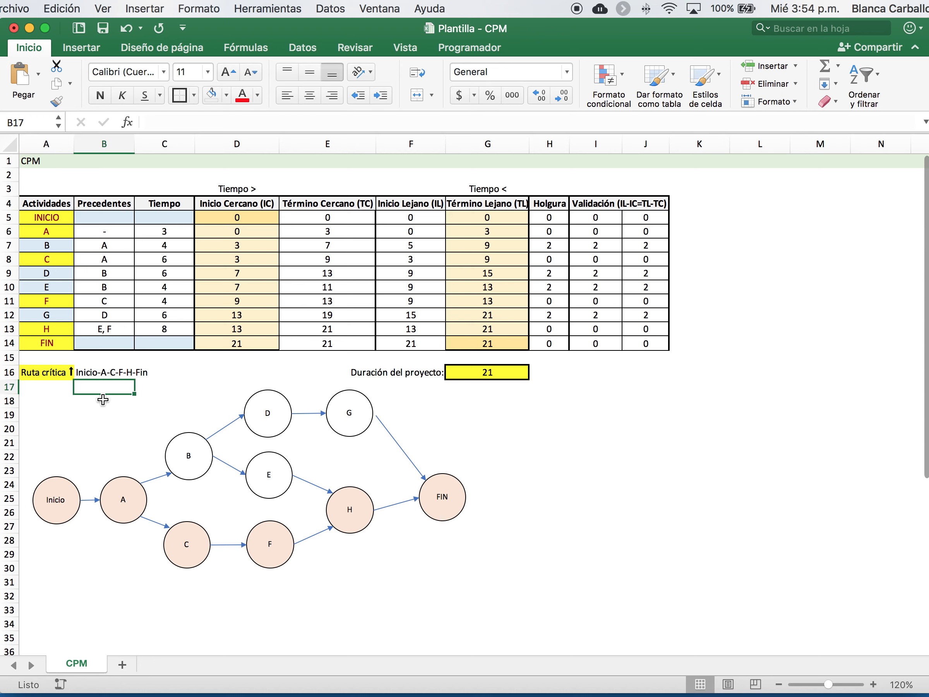
key(Up)
key(Down)
key(Up)
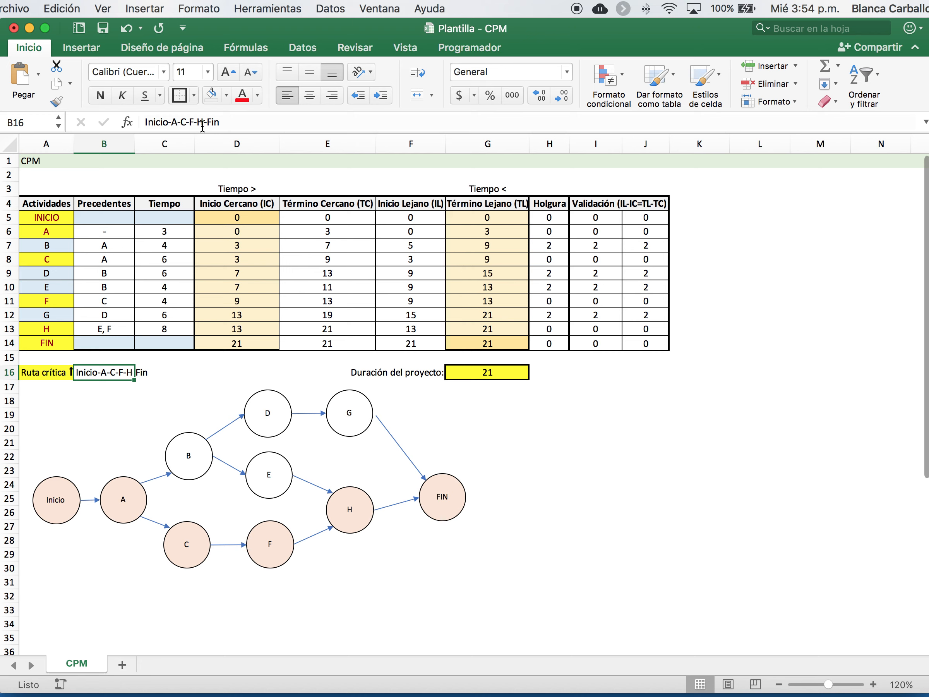
drag(172, 122, 203, 122)
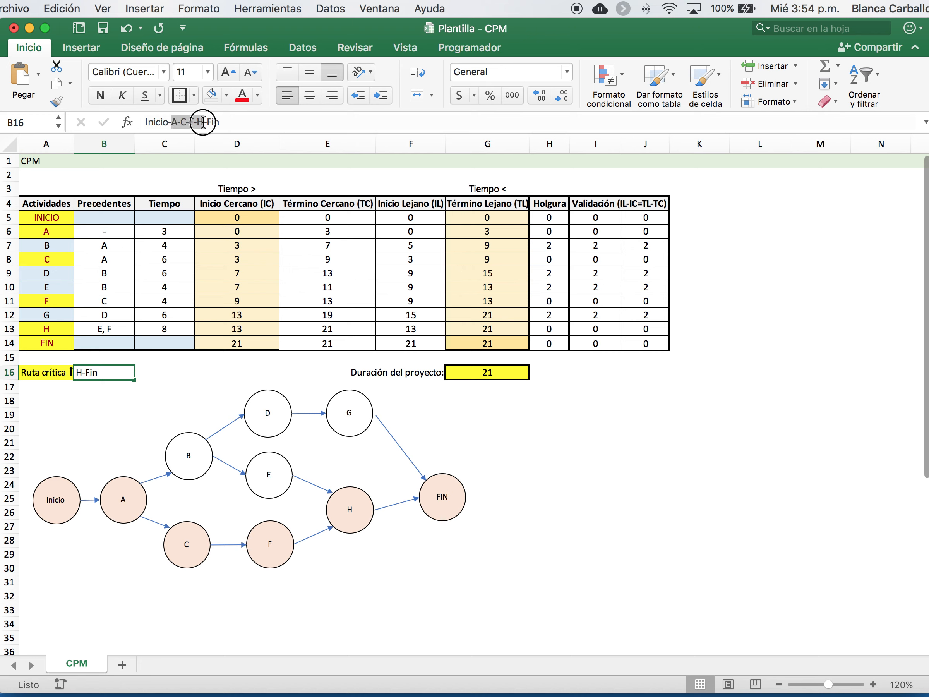
click(177, 123)
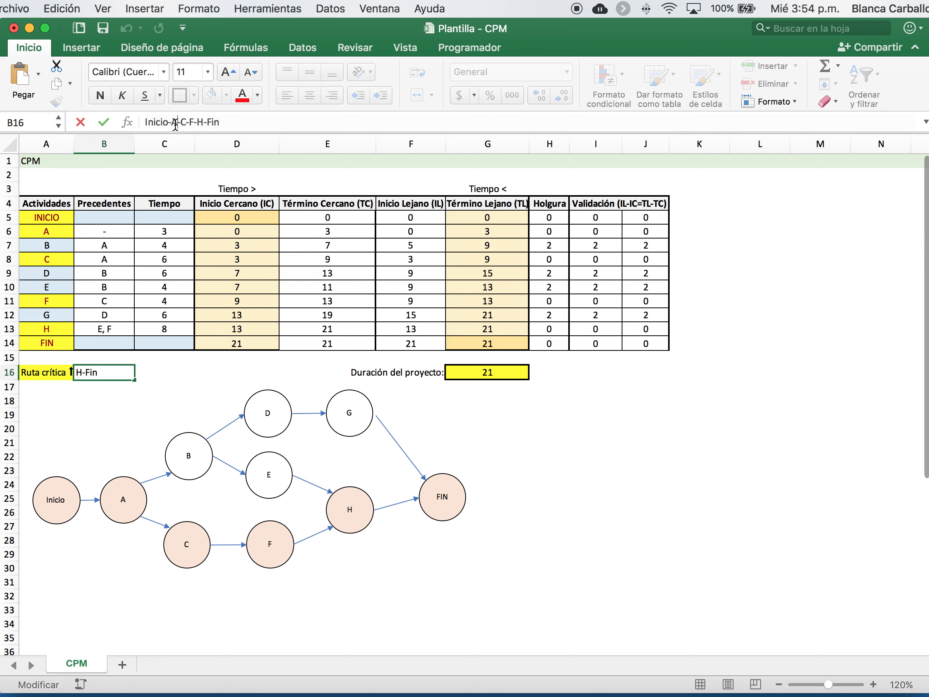